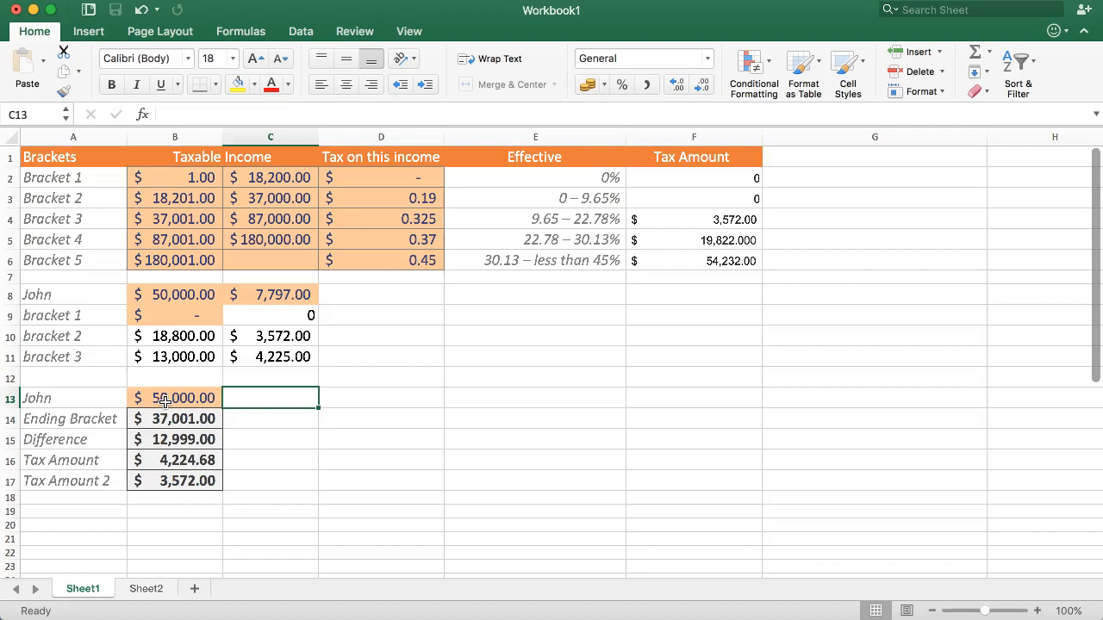
# Step: Examine the income in B13, the intermediate calculation in A14:B17, and the bracket table's rates and tax amounts
pyautogui.click(194, 398)
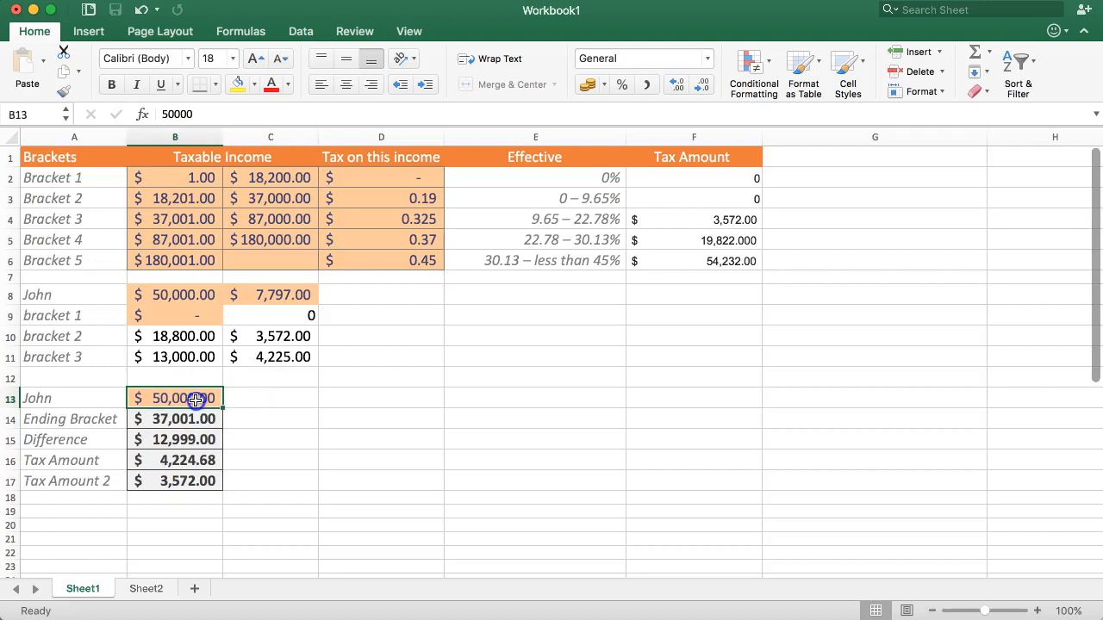
pyautogui.click(263, 400)
pyautogui.click(156, 398)
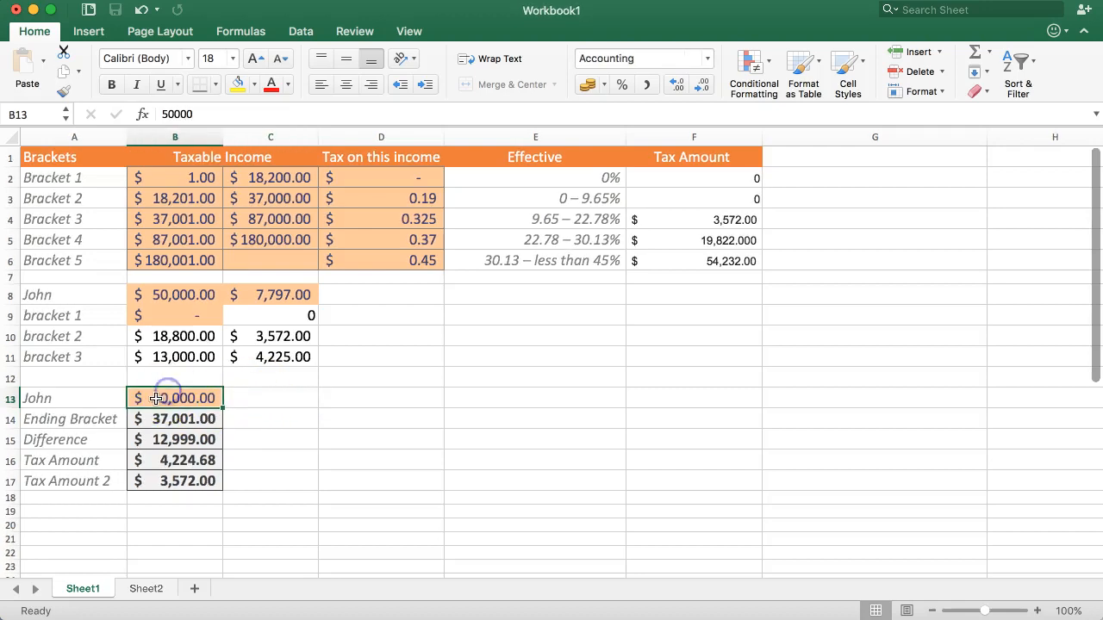
pyautogui.click(256, 399)
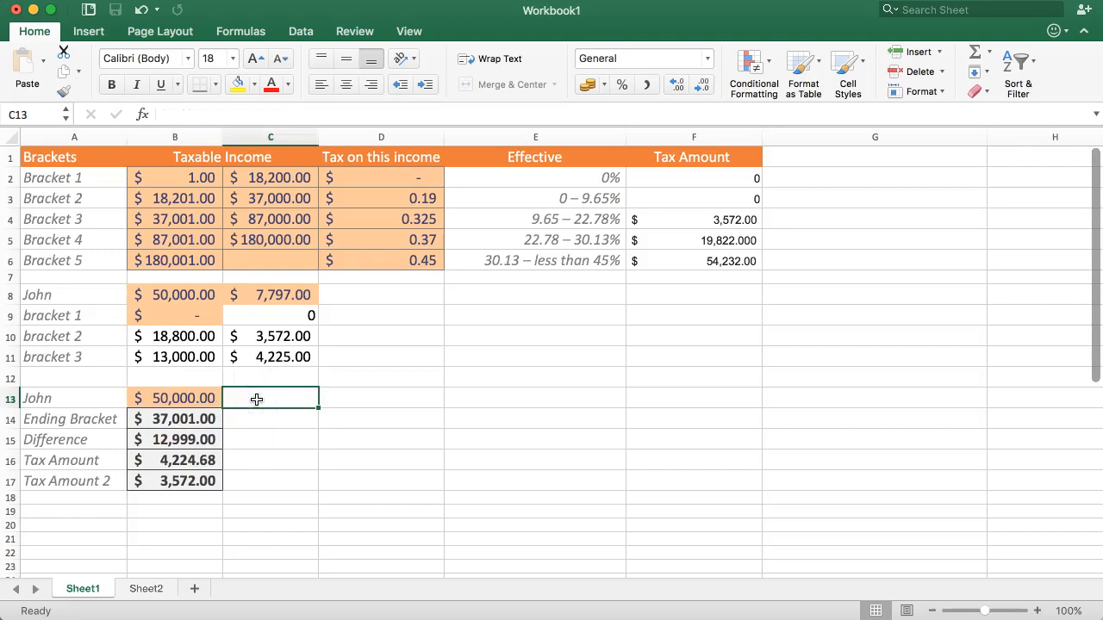
pyautogui.click(155, 398)
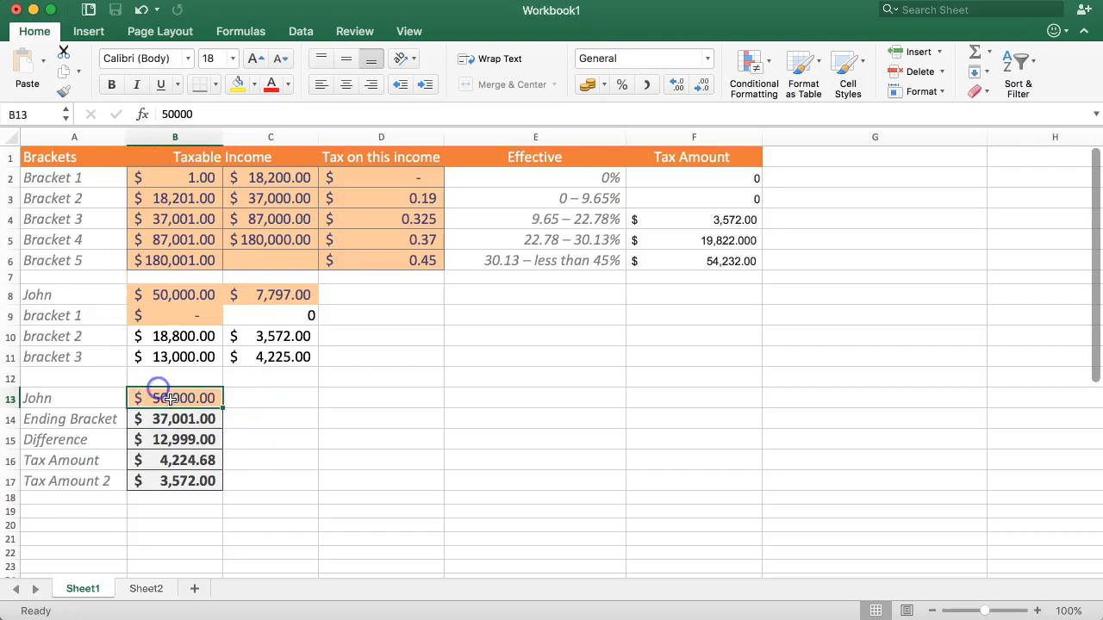
pyautogui.click(250, 405)
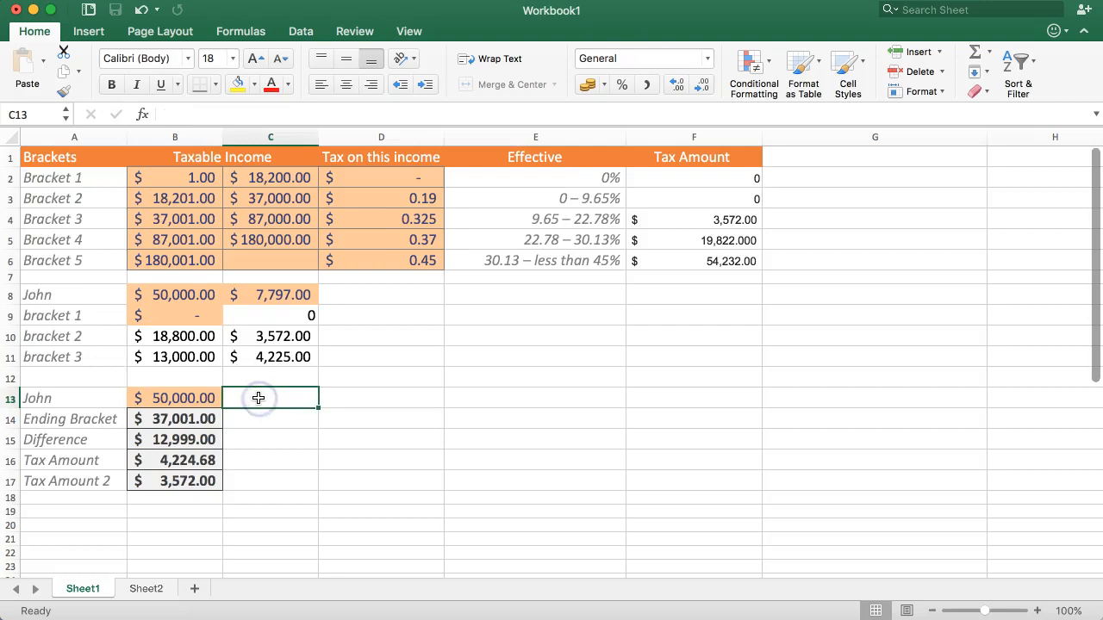
pyautogui.moveTo(86, 419); pyautogui.dragTo(216, 481)
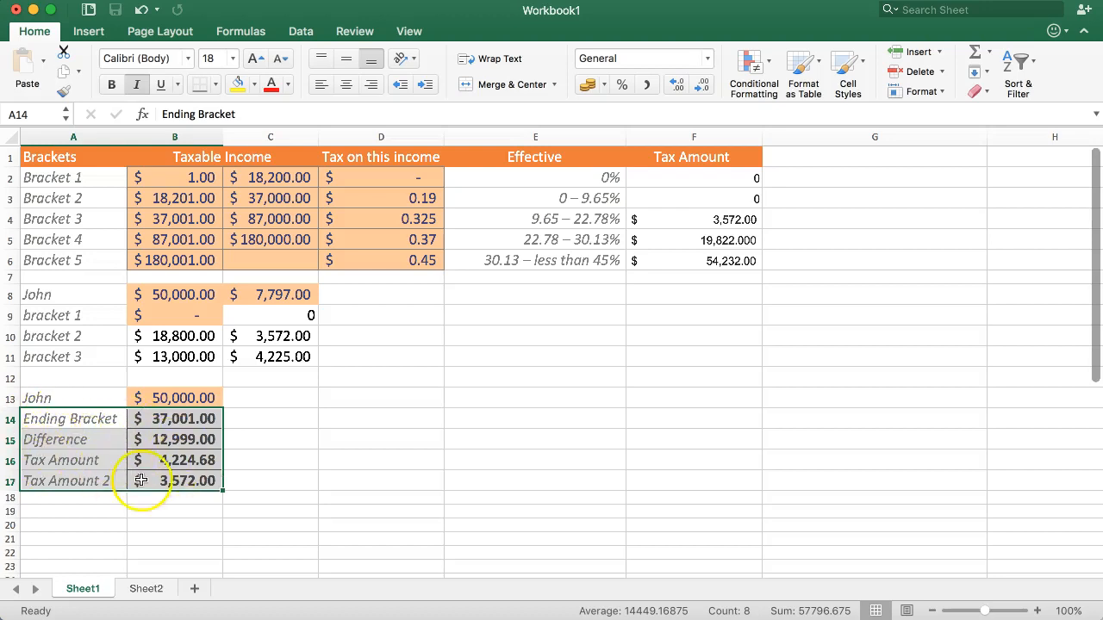
pyautogui.press('super+i')
pyautogui.click(244, 393)
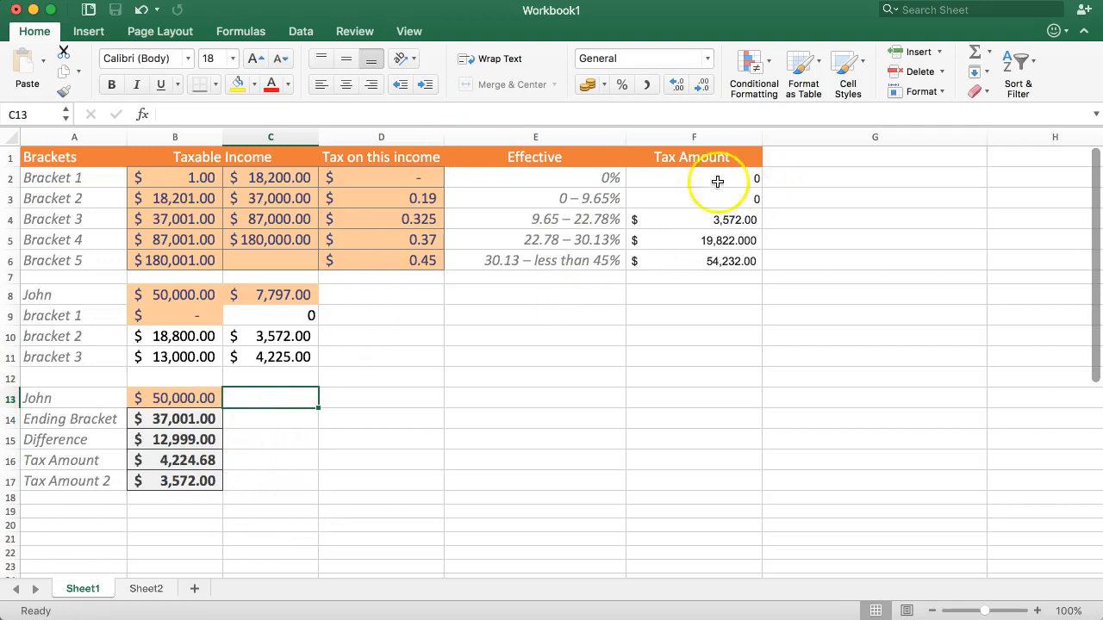
pyautogui.moveTo(710, 184); pyautogui.dragTo(715, 256)
pyautogui.click(392, 179)
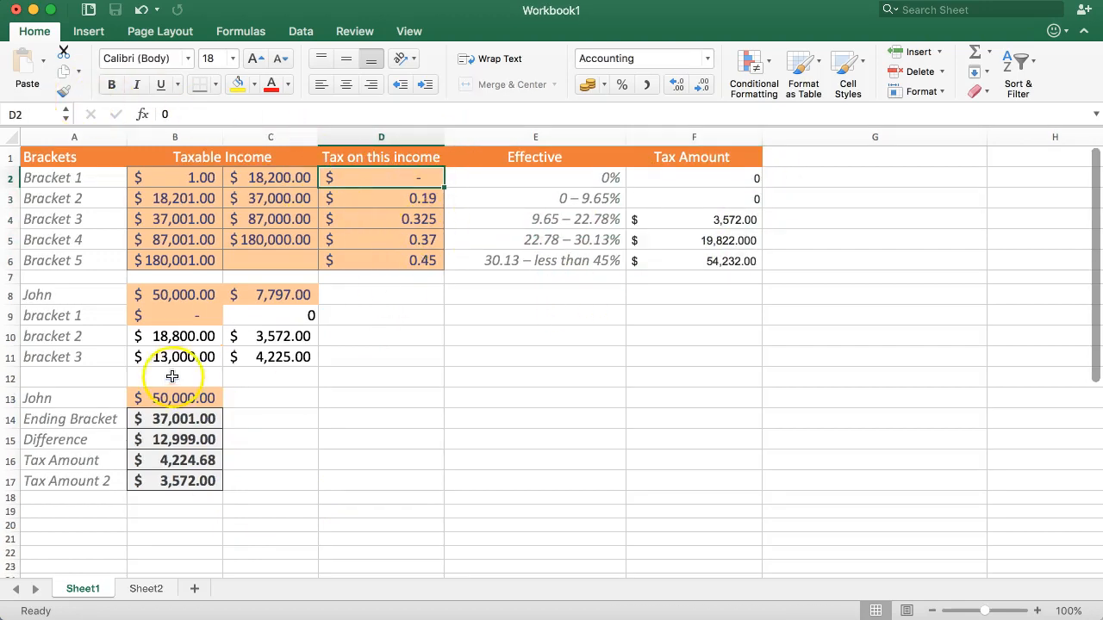
# Step: Copy the formatting of the Ending Bracket value in B14 onto the Tax Amount column, F2:F6
pyautogui.click(166, 420)
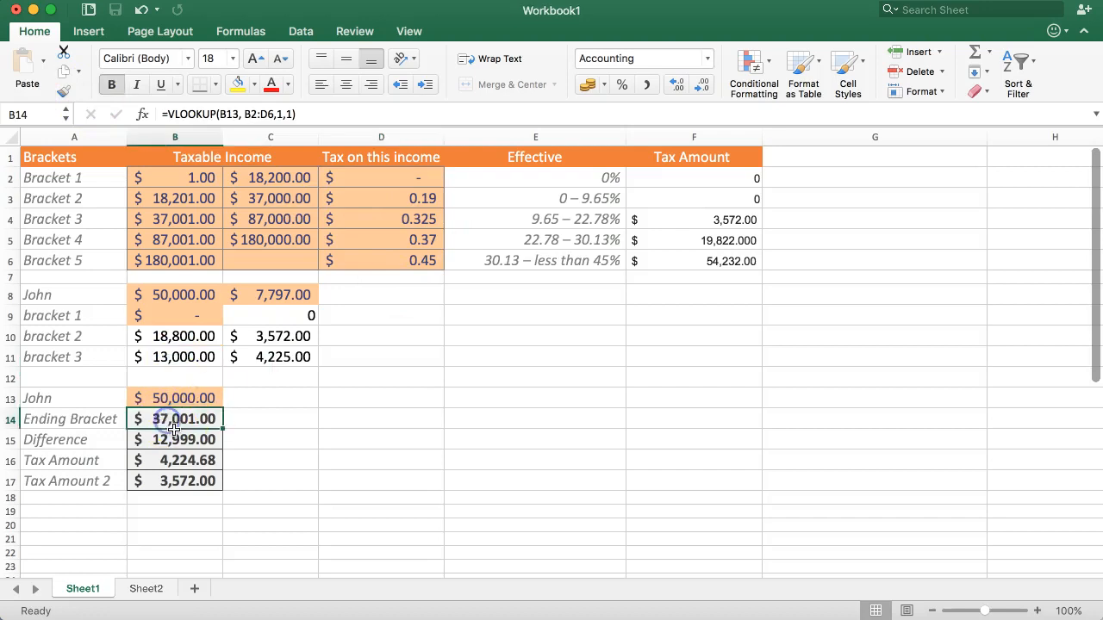
pyautogui.click(63, 91)
pyautogui.moveTo(746, 177); pyautogui.dragTo(739, 276)
pyautogui.click(661, 311)
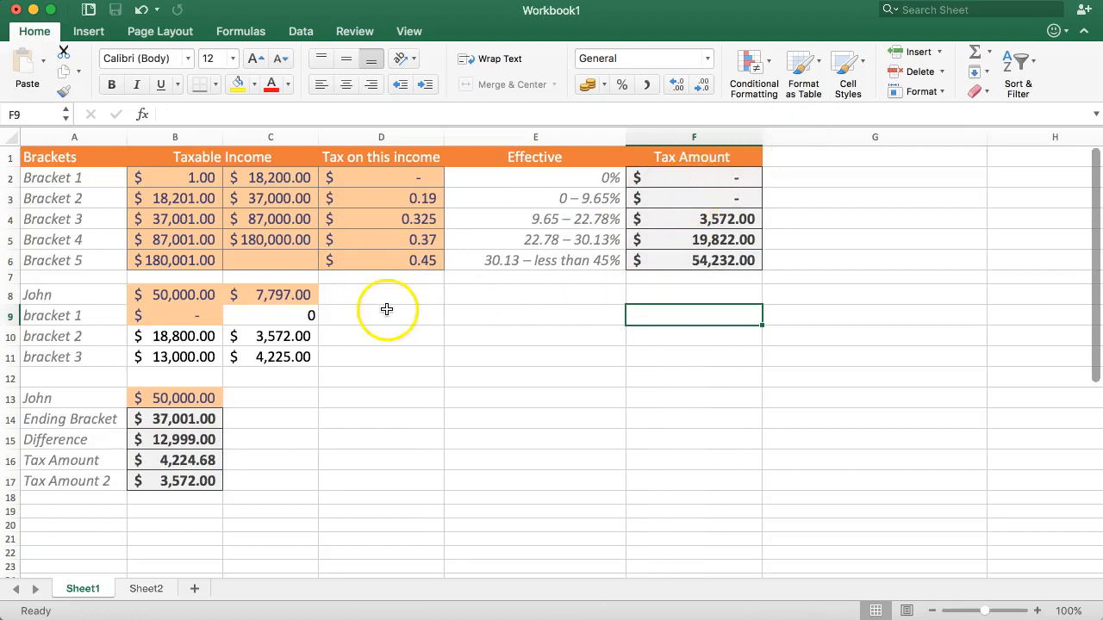
# Step: Delete rows 8 to 11, which hold the old bracket-by-bracket calculation
pyautogui.click(215, 419)
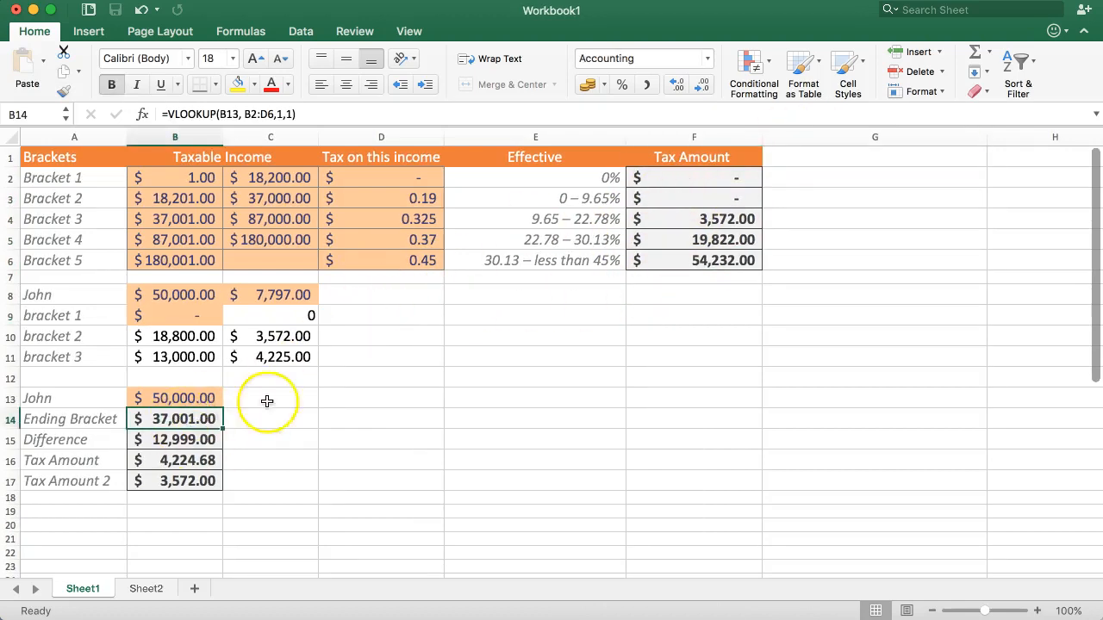
pyautogui.click(164, 412)
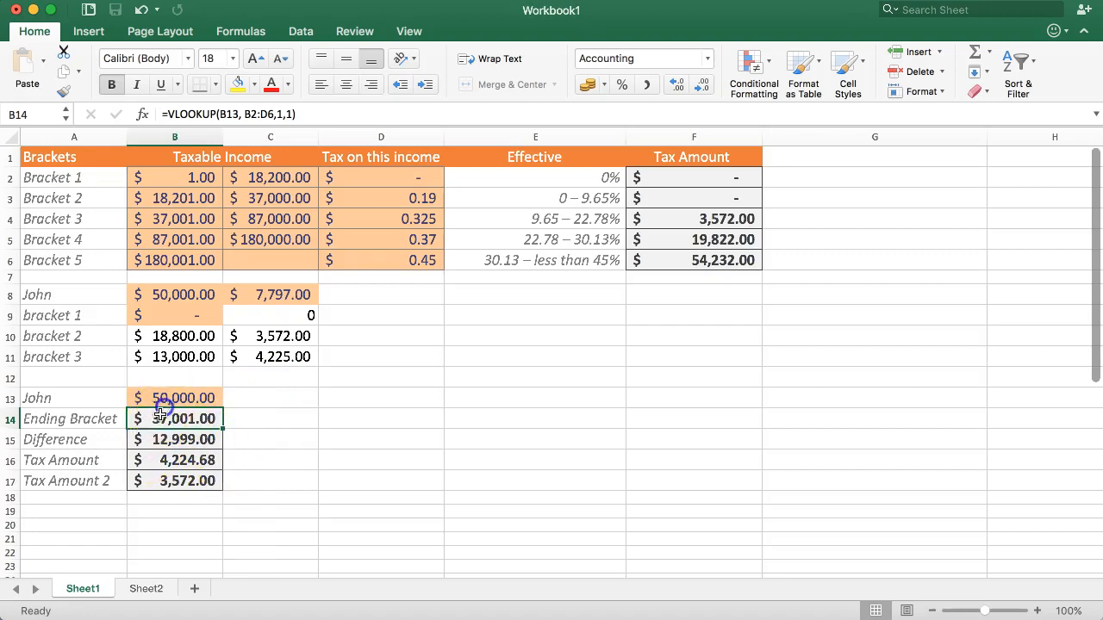
pyautogui.moveTo(12, 295); pyautogui.dragTo(10, 353)
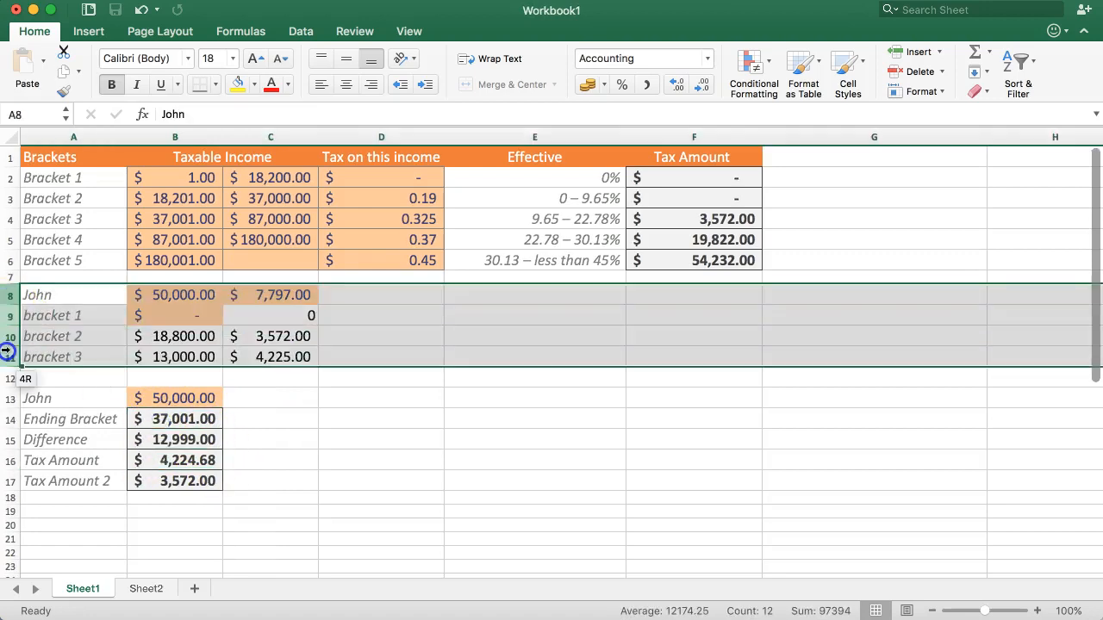
pyautogui.rightClick(12, 338)
pyautogui.click(49, 435)
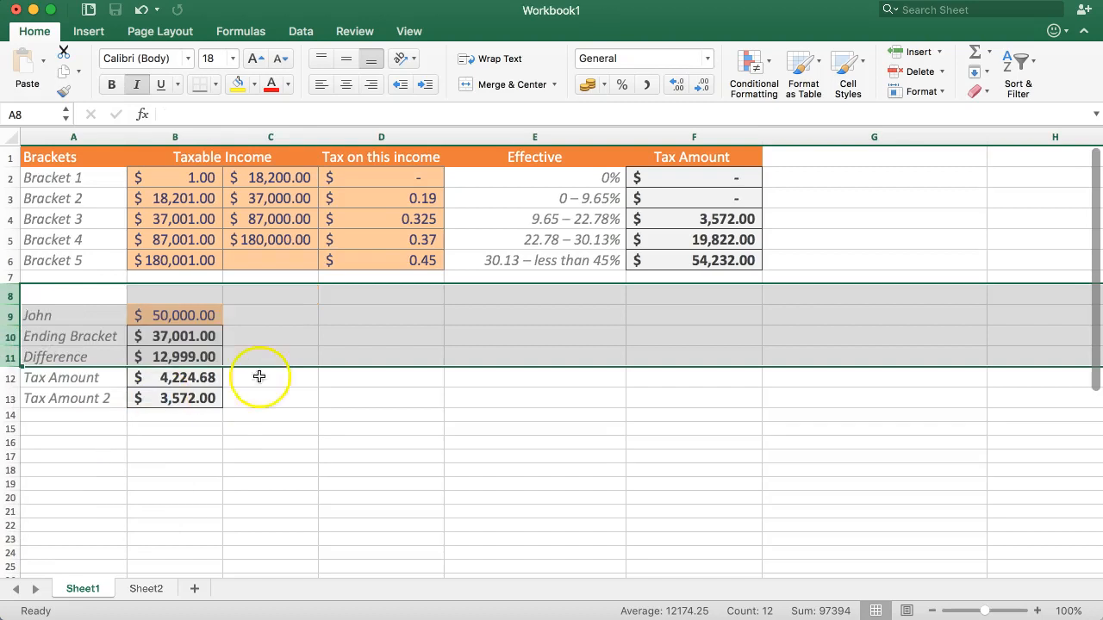
pyautogui.click(259, 358)
# Step: Copy the formatting of the Ending Bracket value in B10 onto the empty cell C9 beside the income
pyautogui.click(217, 314)
pyautogui.click(263, 314)
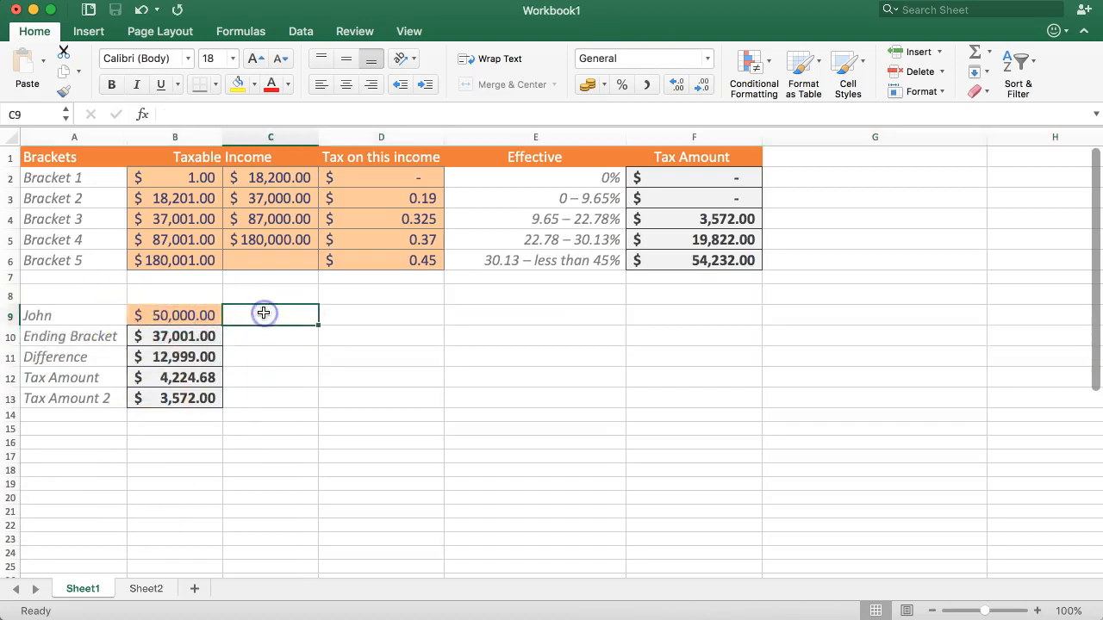
pyautogui.click(215, 84)
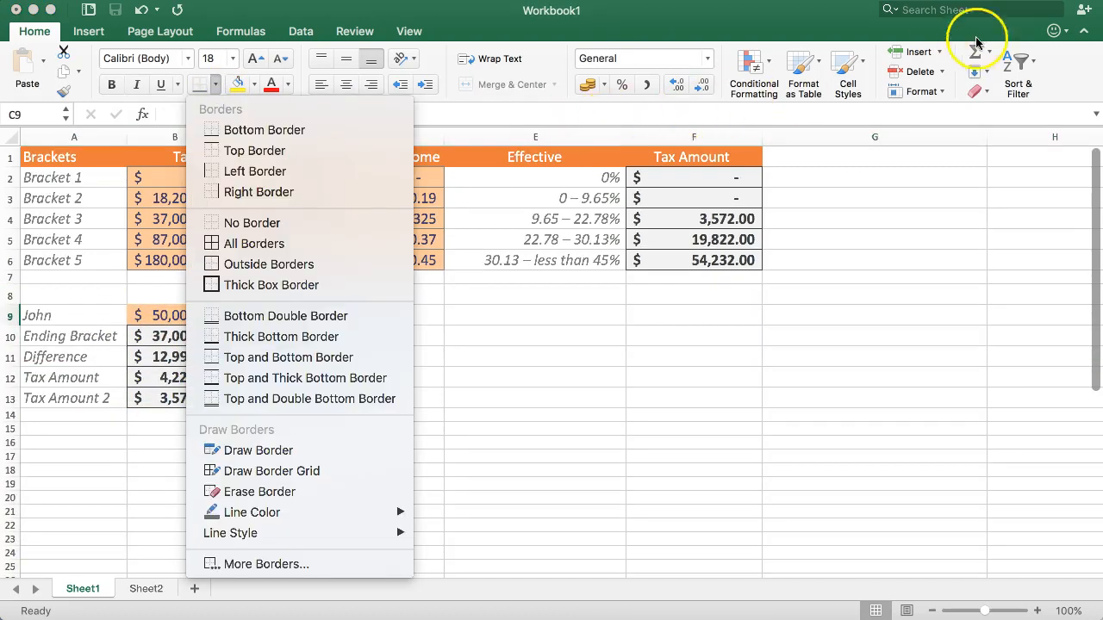
pyautogui.click(865, 60)
pyautogui.click(211, 336)
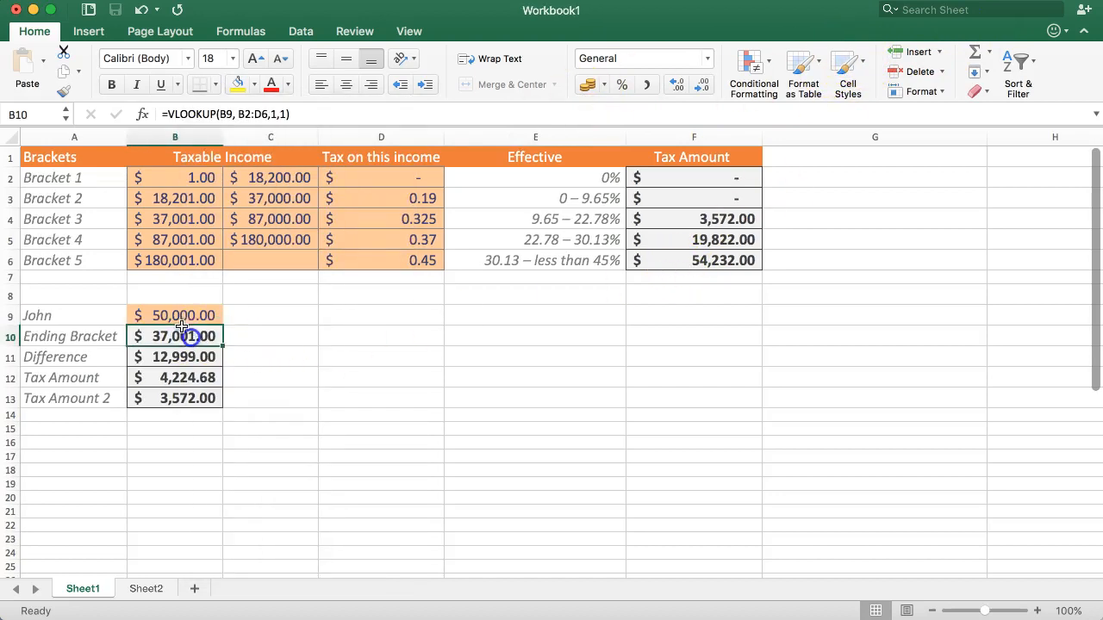
pyautogui.click(65, 91)
pyautogui.moveTo(258, 310); pyautogui.dragTo(263, 343)
# Step: Examine the formulas behind the Ending Bracket, Difference and Tax Amount values in B10:B12
pyautogui.click(210, 337)
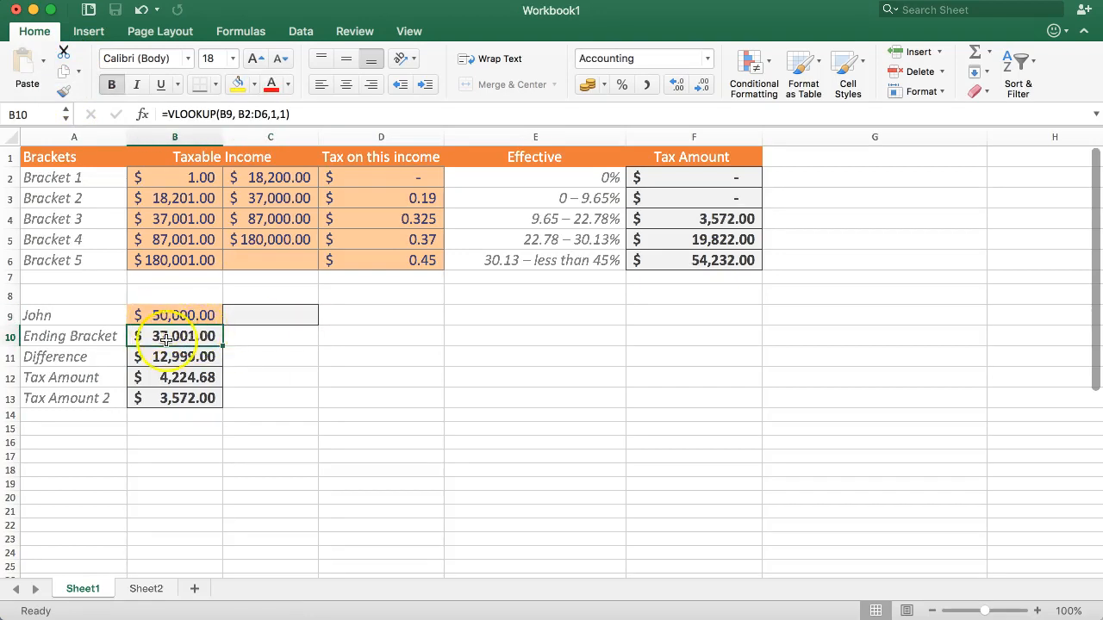
pyautogui.doubleClick(167, 339)
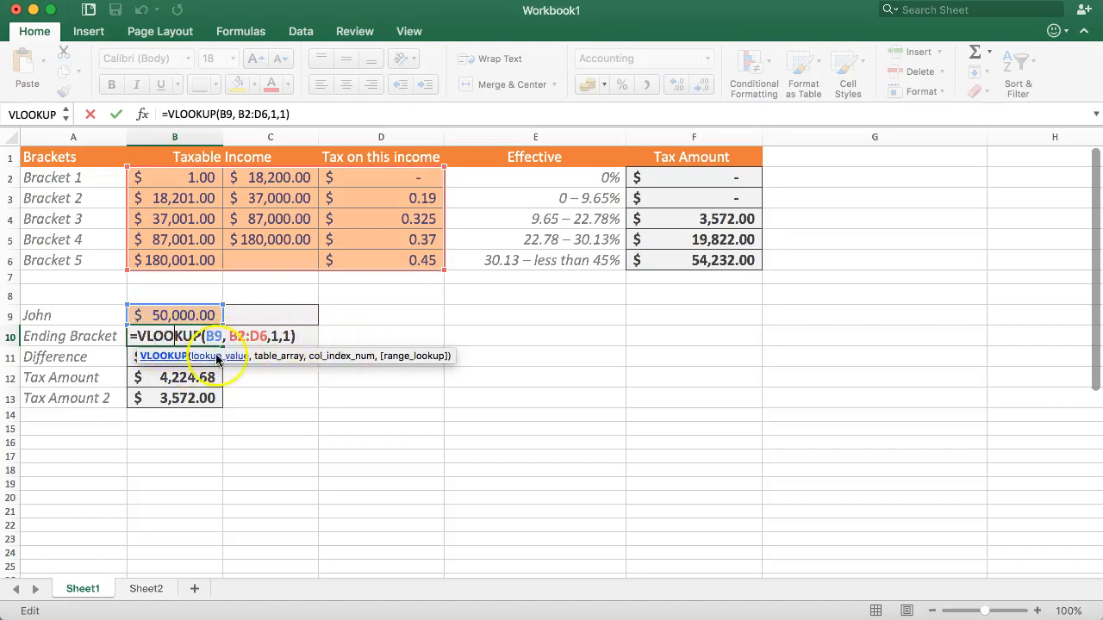
pyautogui.press('Return')
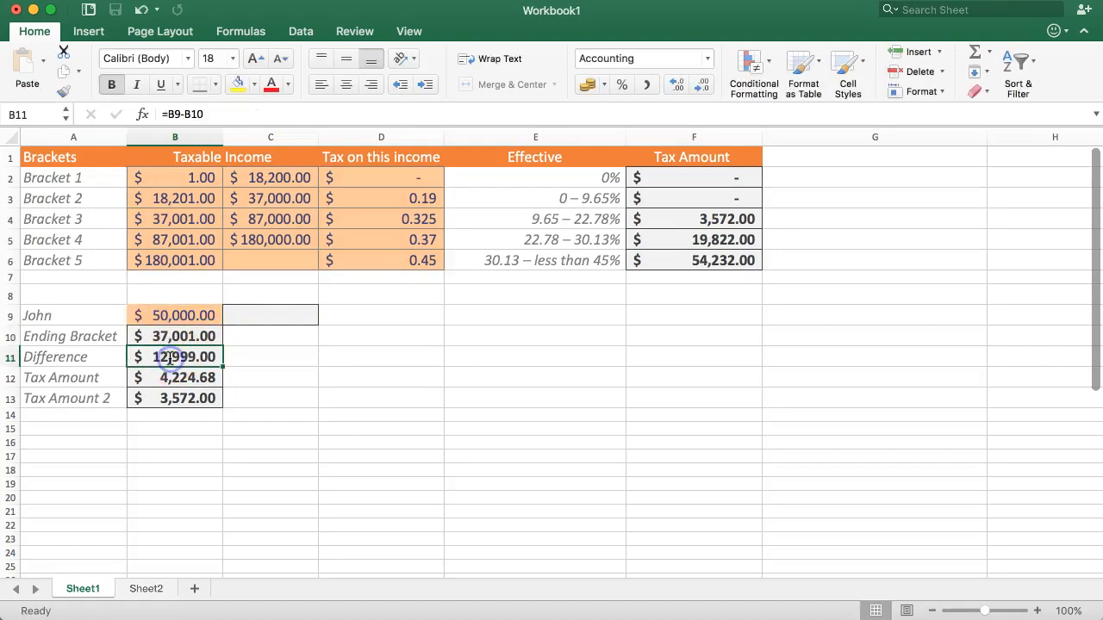
pyautogui.doubleClick(169, 359)
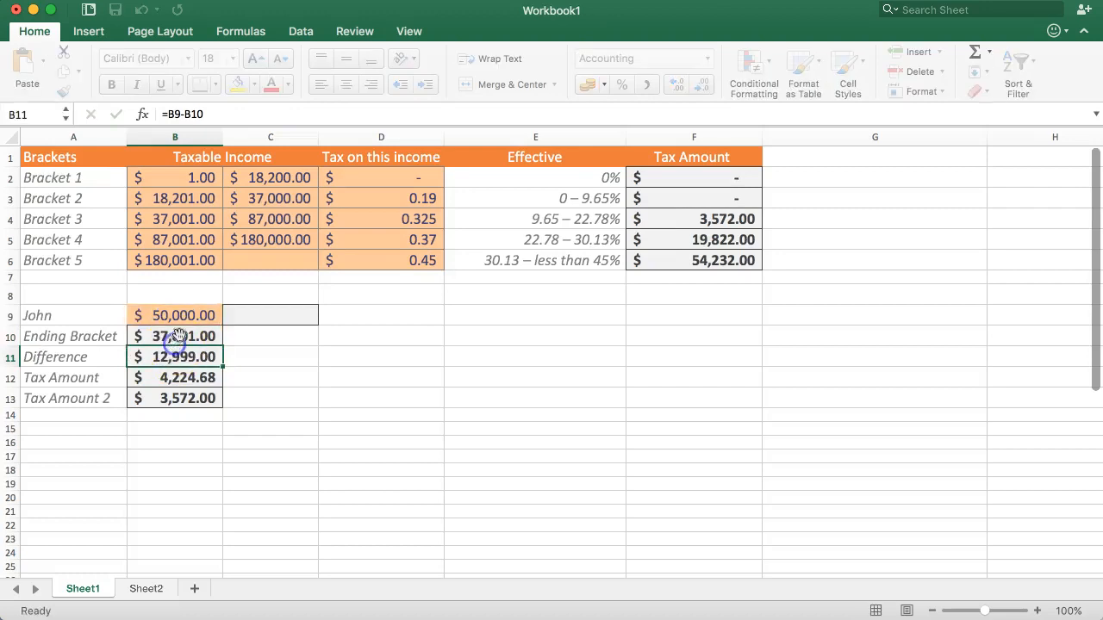
pyautogui.doubleClick(177, 337)
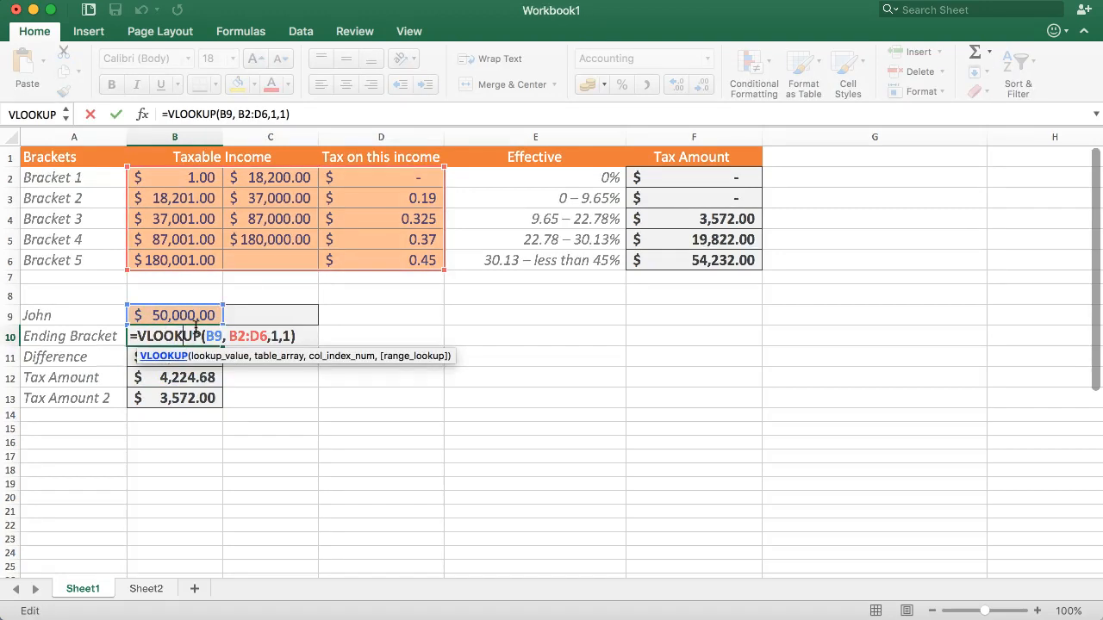
pyautogui.press('Escape')
pyautogui.click(172, 356)
pyautogui.click(155, 377)
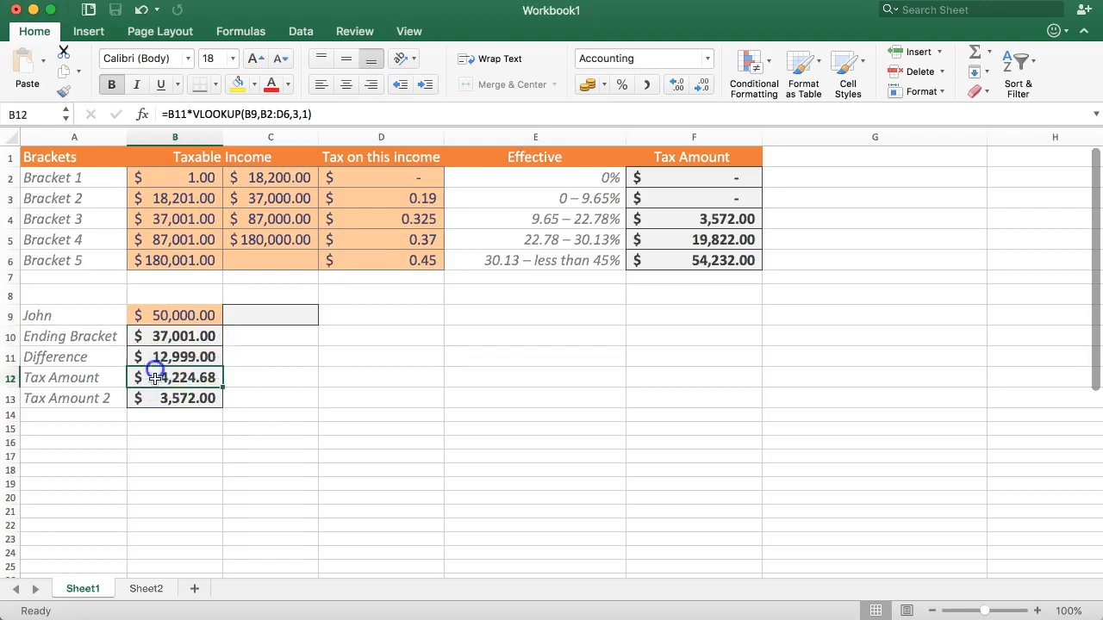
pyautogui.click(170, 355)
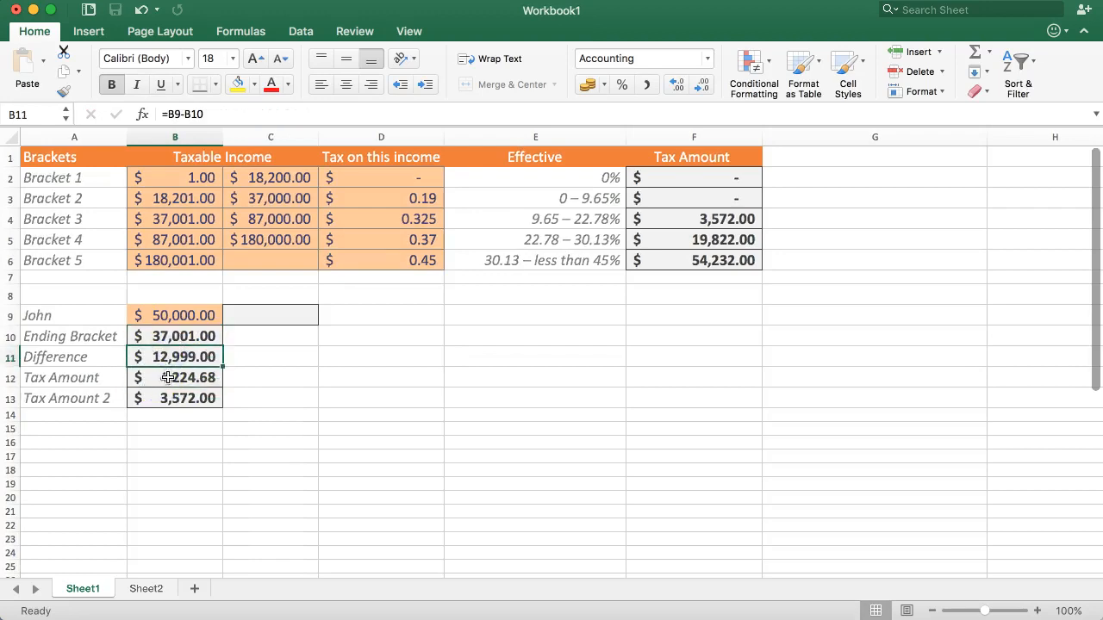
# Step: Copy the Ending Bracket formula =VLOOKUP(B9, B2:D6,1,1) from B10 into C9 as formula text, keeping its references
pyautogui.doubleClick(176, 336)
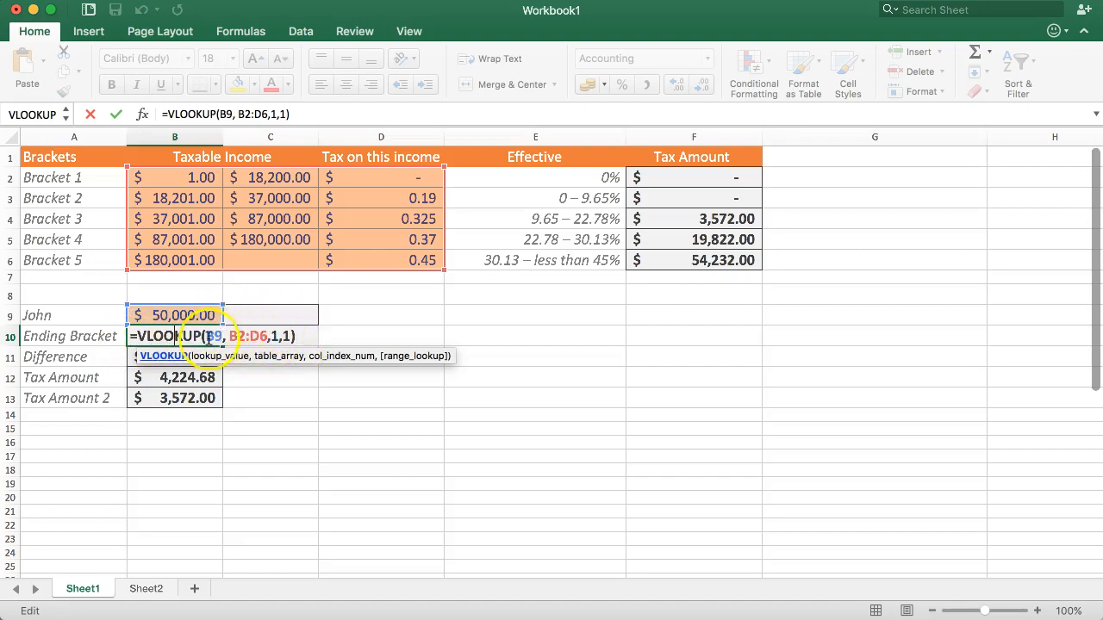
pyautogui.moveTo(295, 336); pyautogui.dragTo(126, 337)
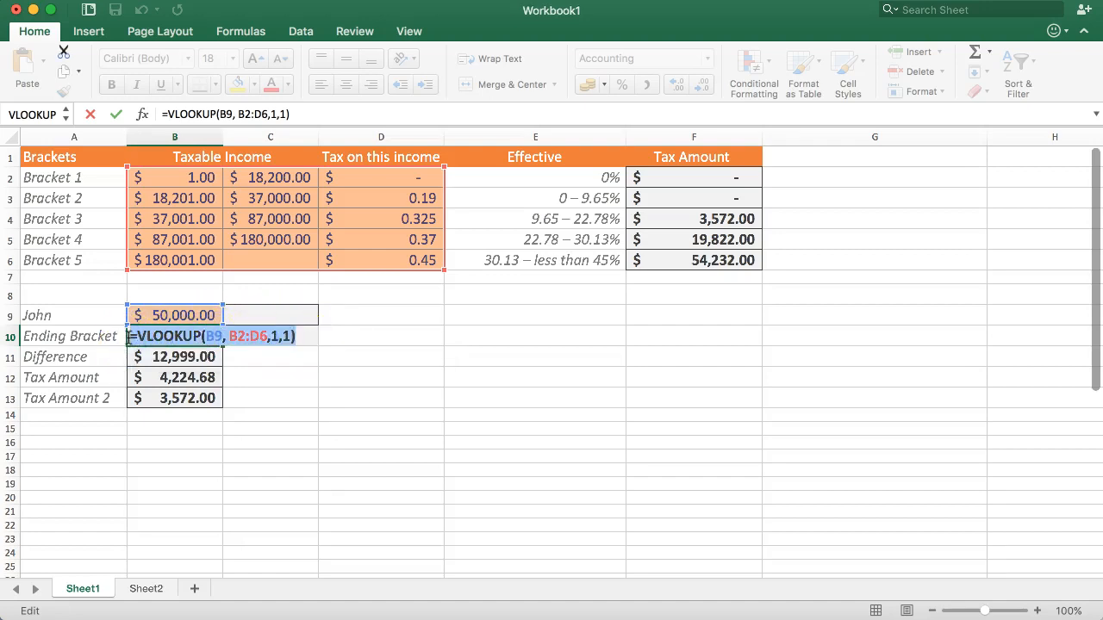
pyautogui.press('Return')
pyautogui.click(254, 315)
pyautogui.click(220, 110)
pyautogui.press('super+v')
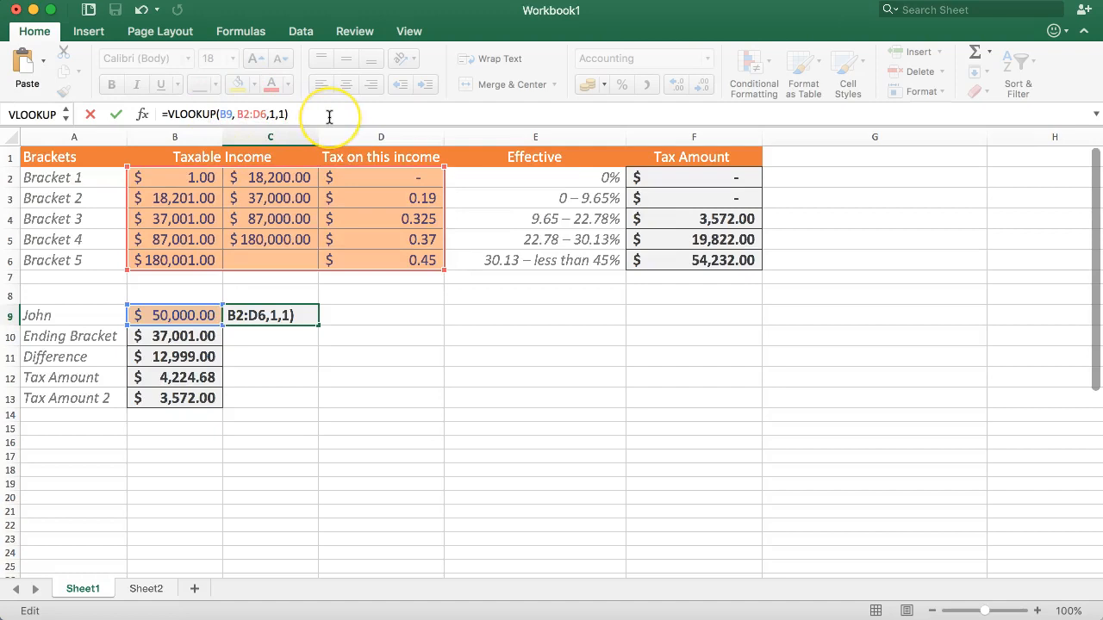
pyautogui.press('Return')
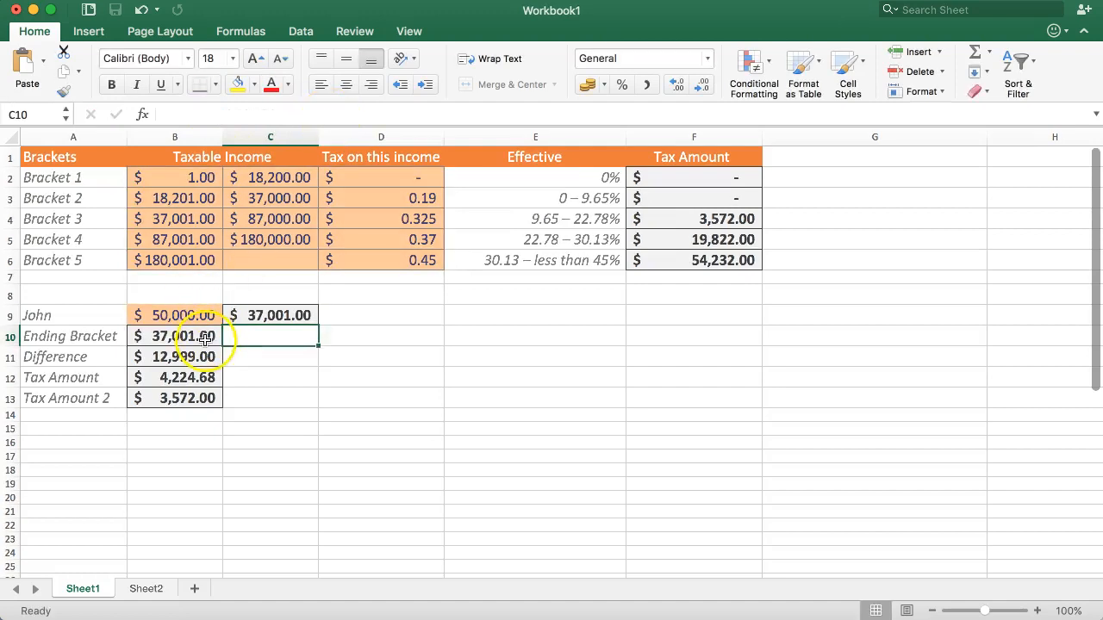
# Step: Examine how the Difference formula in B11 and the Tax Amount formula in B12 refer to the preceding cells
pyautogui.click(204, 338)
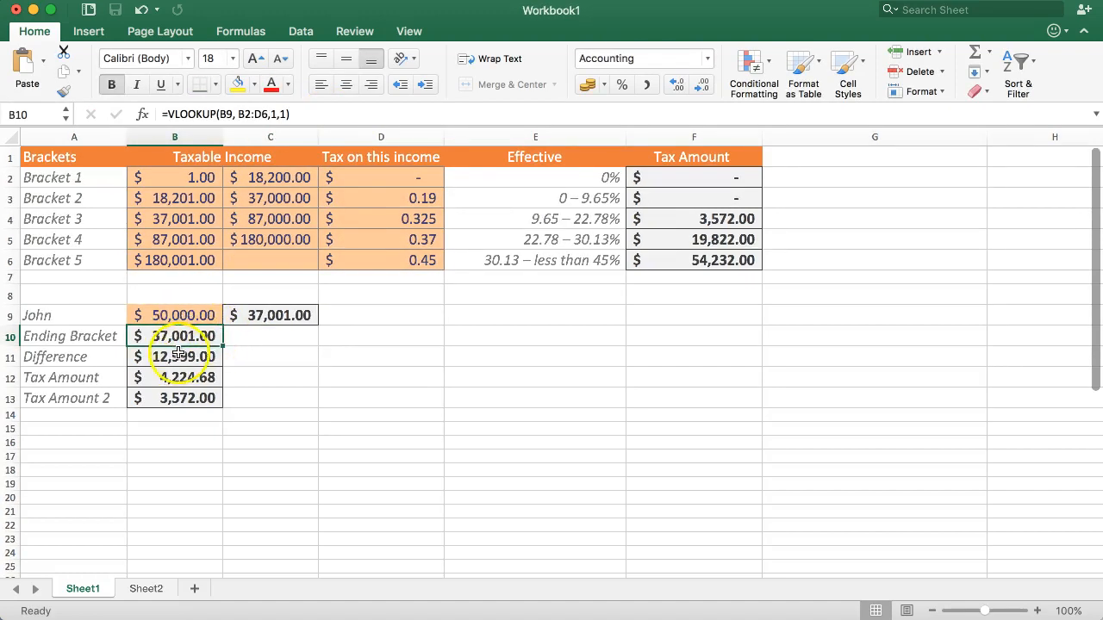
pyautogui.click(178, 356)
pyautogui.doubleClick(178, 356)
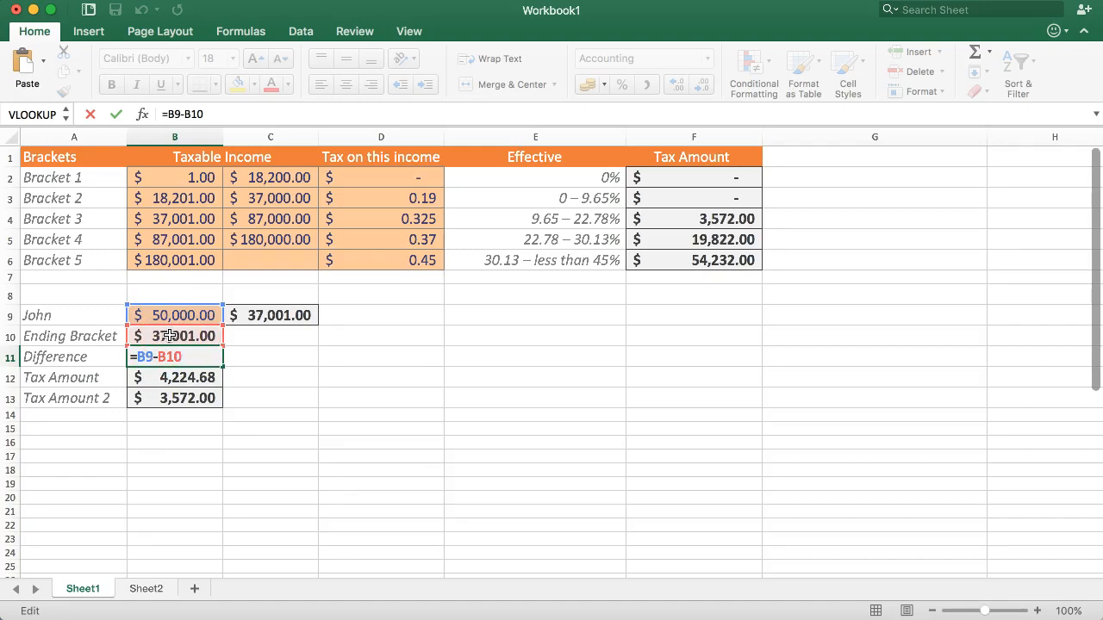
pyautogui.press('Return')
pyautogui.doubleClick(178, 376)
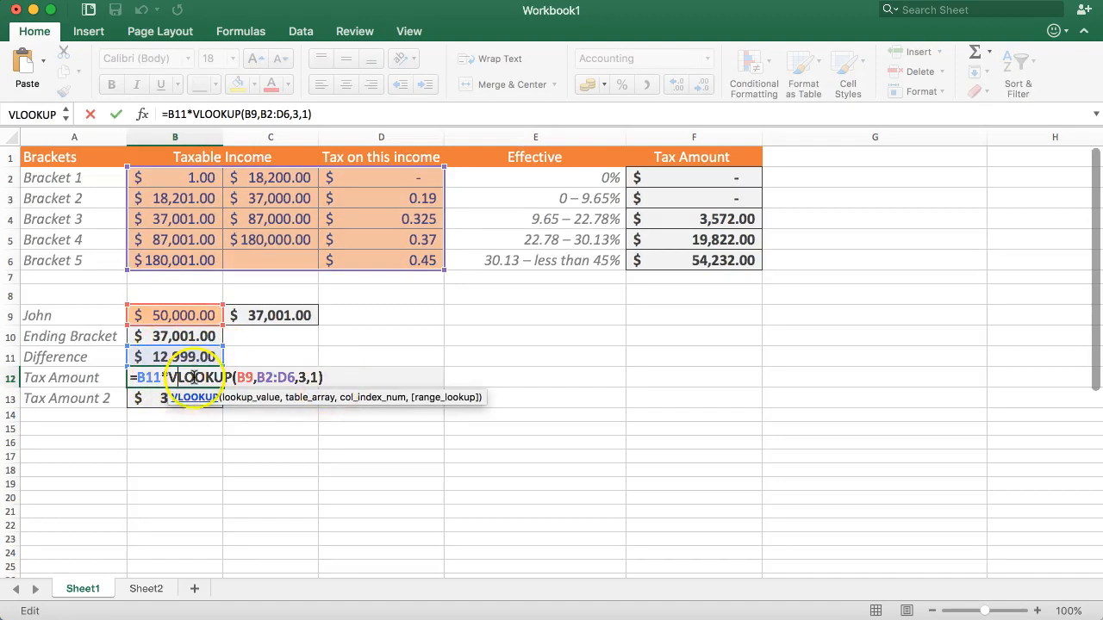
pyautogui.press('Escape')
pyautogui.click(164, 357)
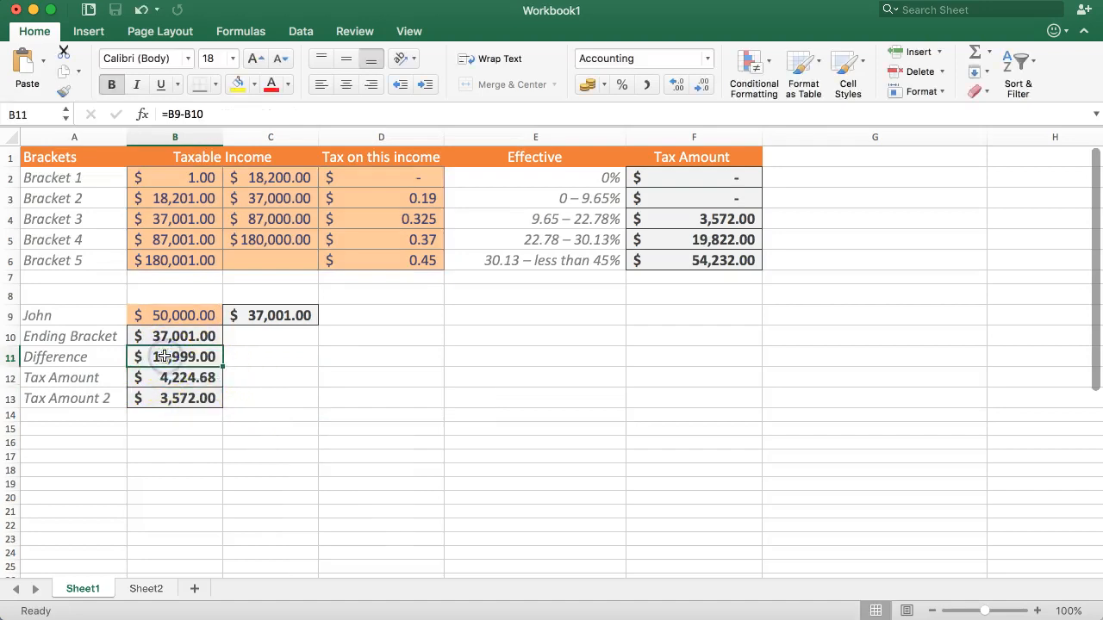
pyautogui.moveTo(81, 354); pyautogui.dragTo(177, 357)
pyautogui.click(164, 398)
pyautogui.doubleClick(165, 377)
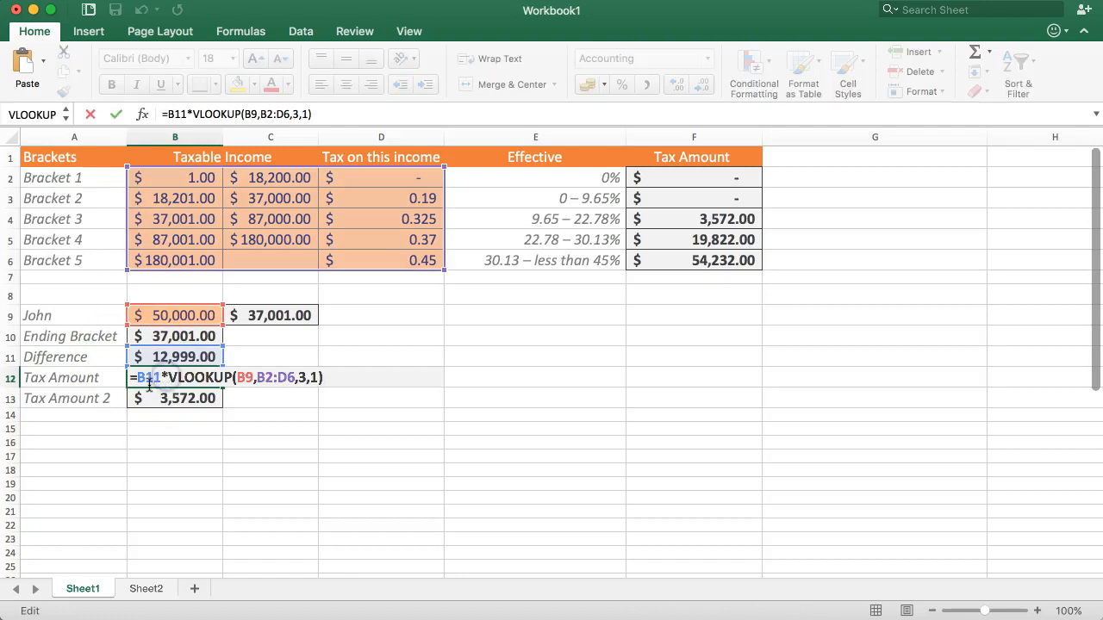
pyautogui.doubleClick(145, 377)
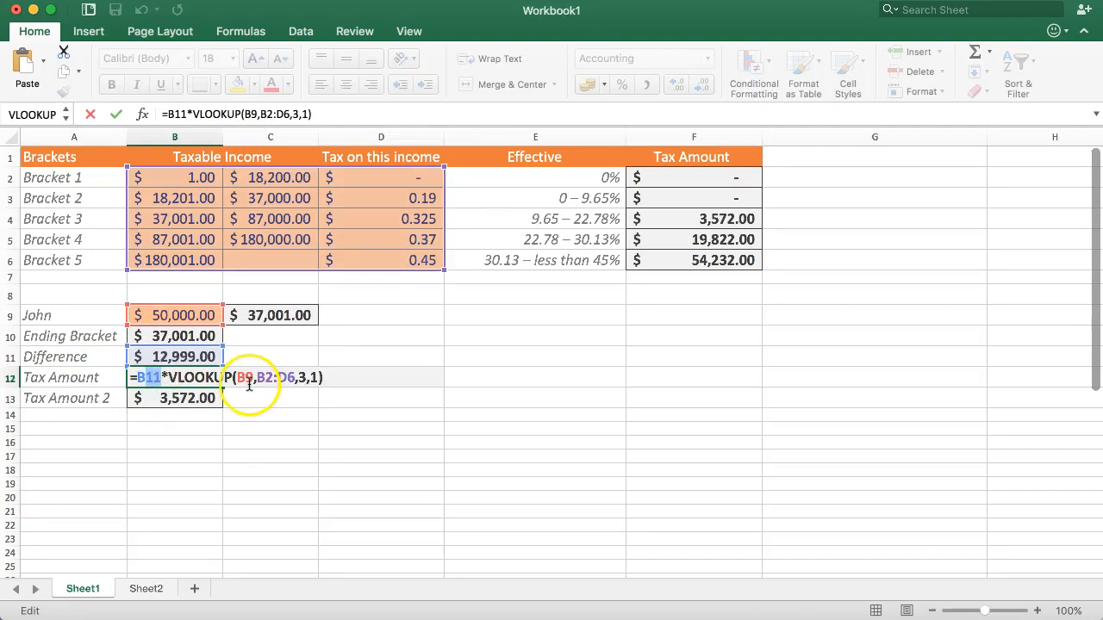
pyautogui.write('B')
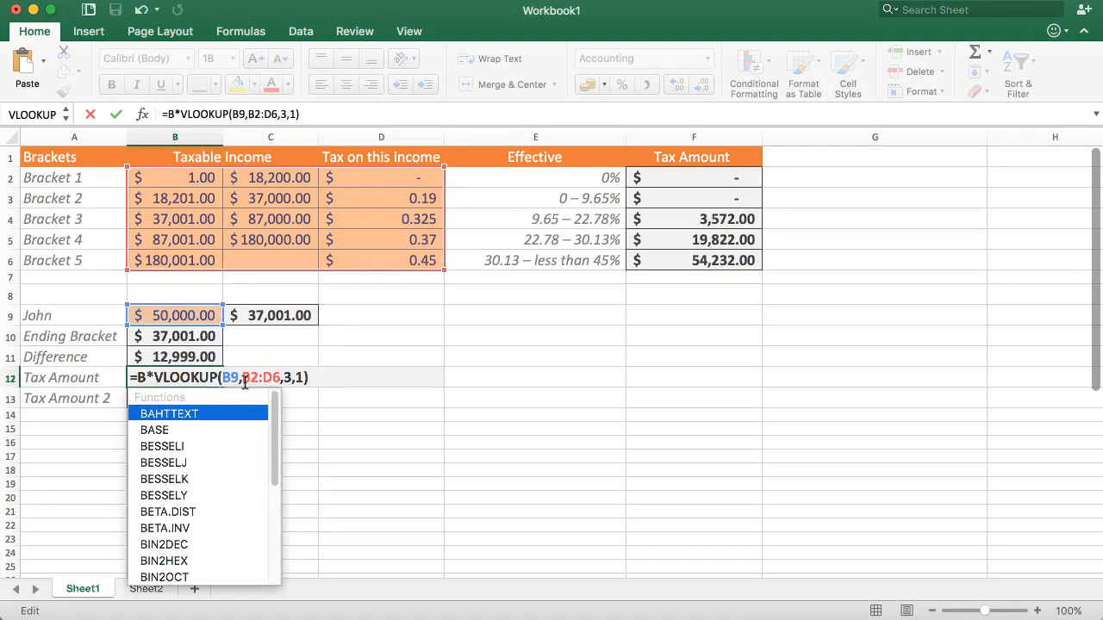
pyautogui.press('BackSpace')
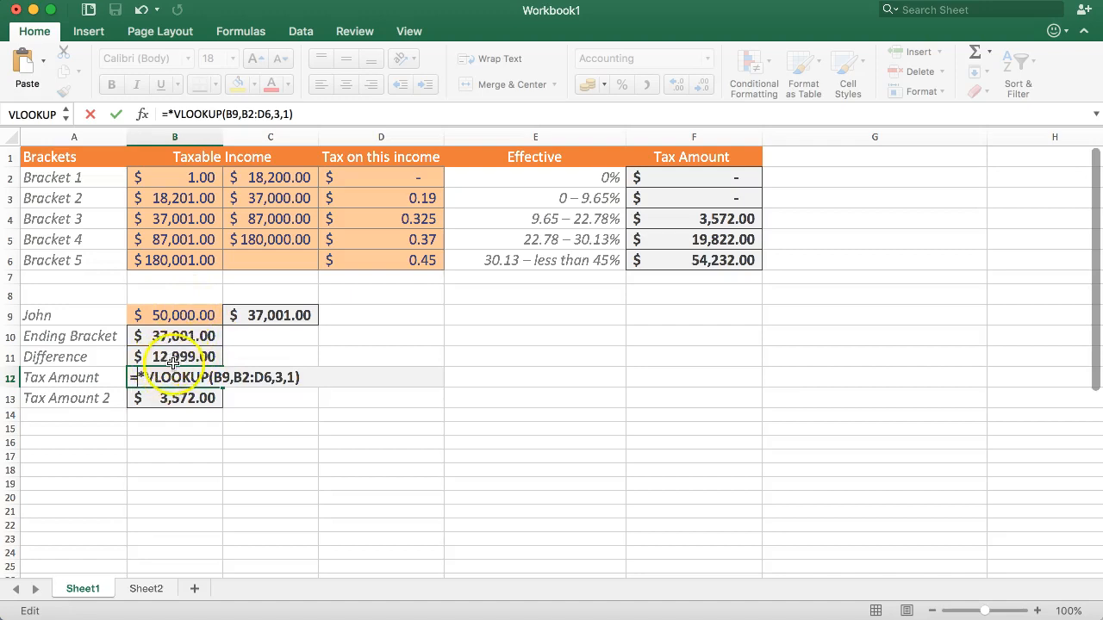
pyautogui.press('Escape')
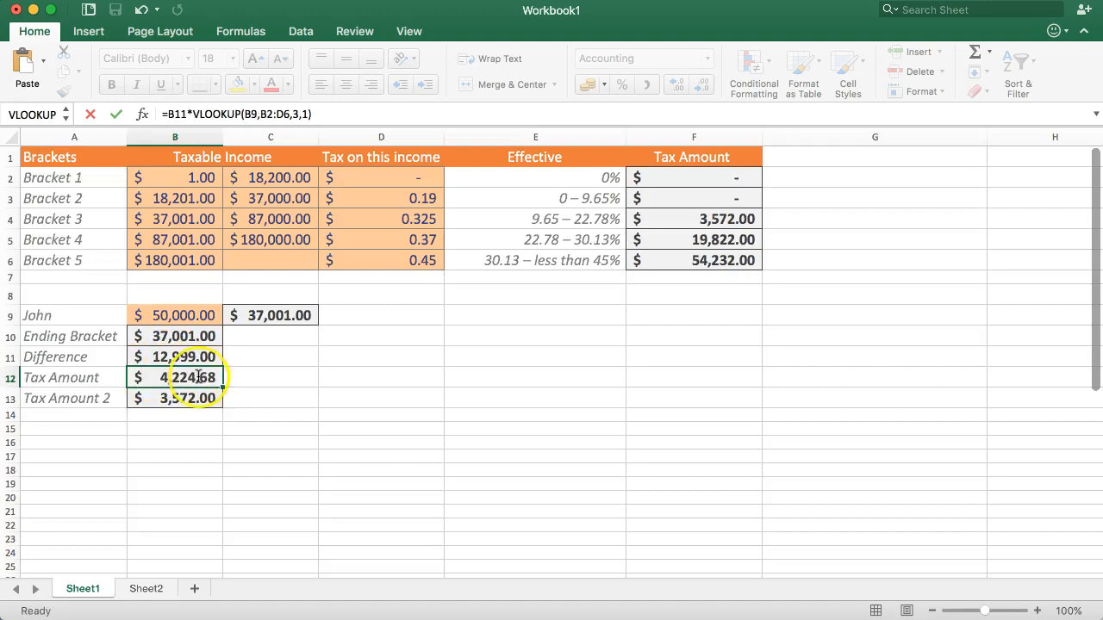
# Step: Examine how the Tax Amount formula in B12 depends on the Difference in B11 and the Ending Bracket in B10
pyautogui.click(296, 394)
pyautogui.doubleClick(181, 376)
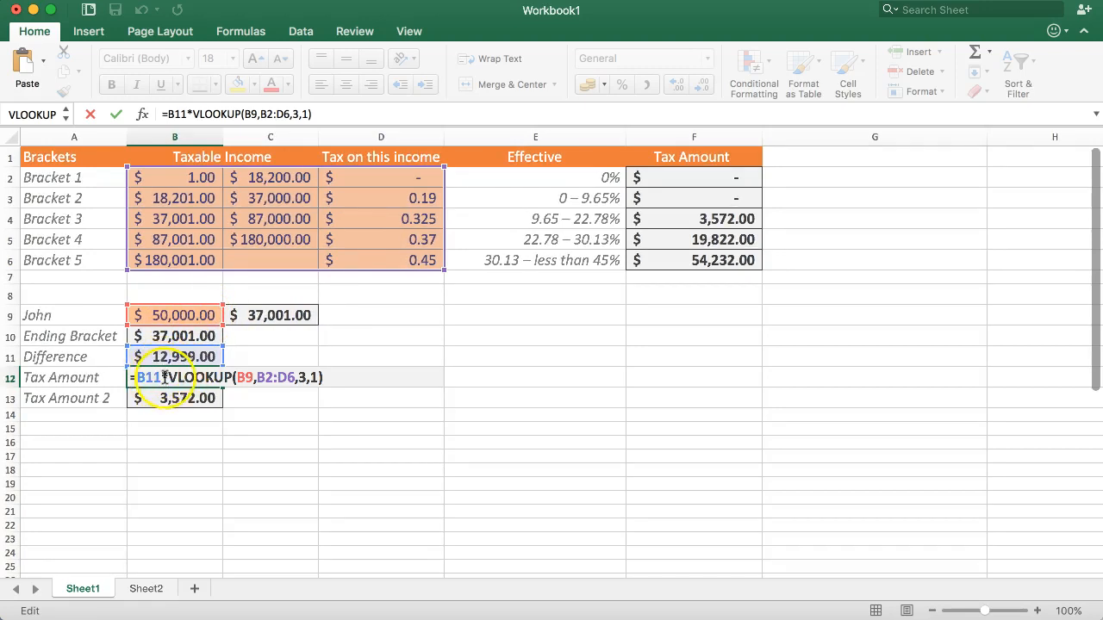
pyautogui.moveTo(142, 378); pyautogui.dragTo(135, 377)
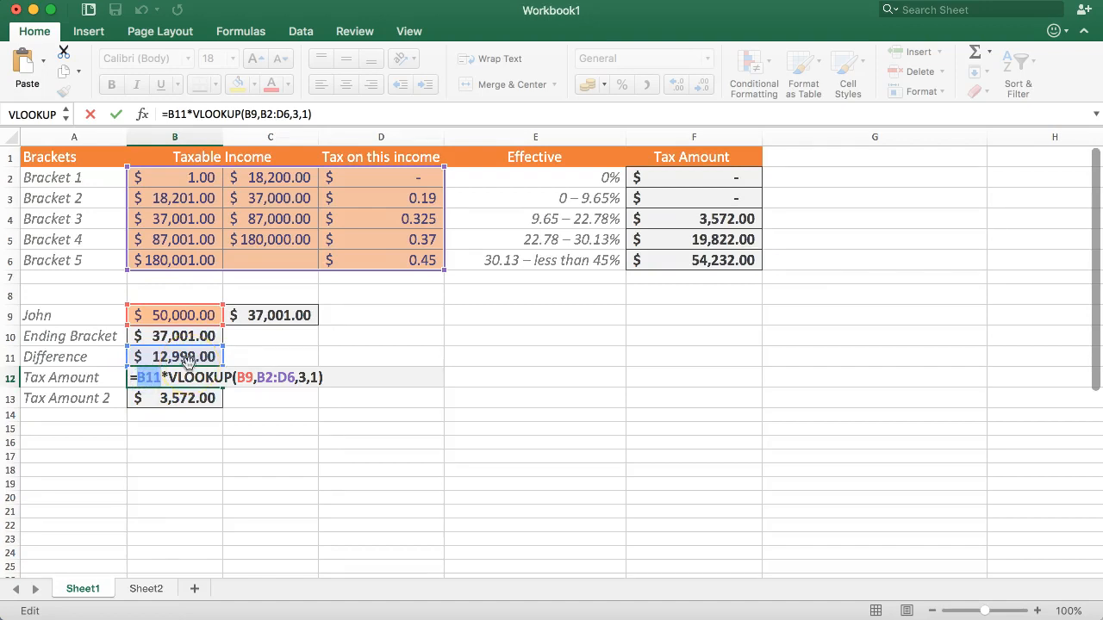
pyautogui.press('Return')
pyautogui.click(180, 355)
pyautogui.doubleClick(178, 357)
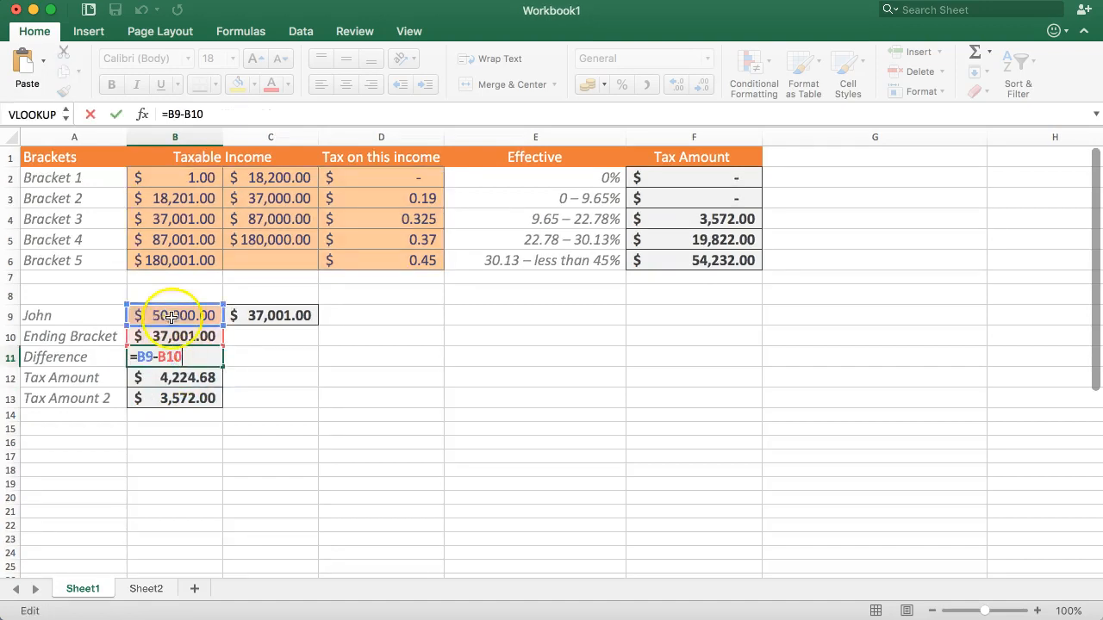
pyautogui.press('Return')
pyautogui.click(160, 379)
pyautogui.click(174, 327)
pyautogui.click(173, 316)
pyautogui.click(172, 336)
pyautogui.doubleClick(173, 336)
pyautogui.click(164, 377)
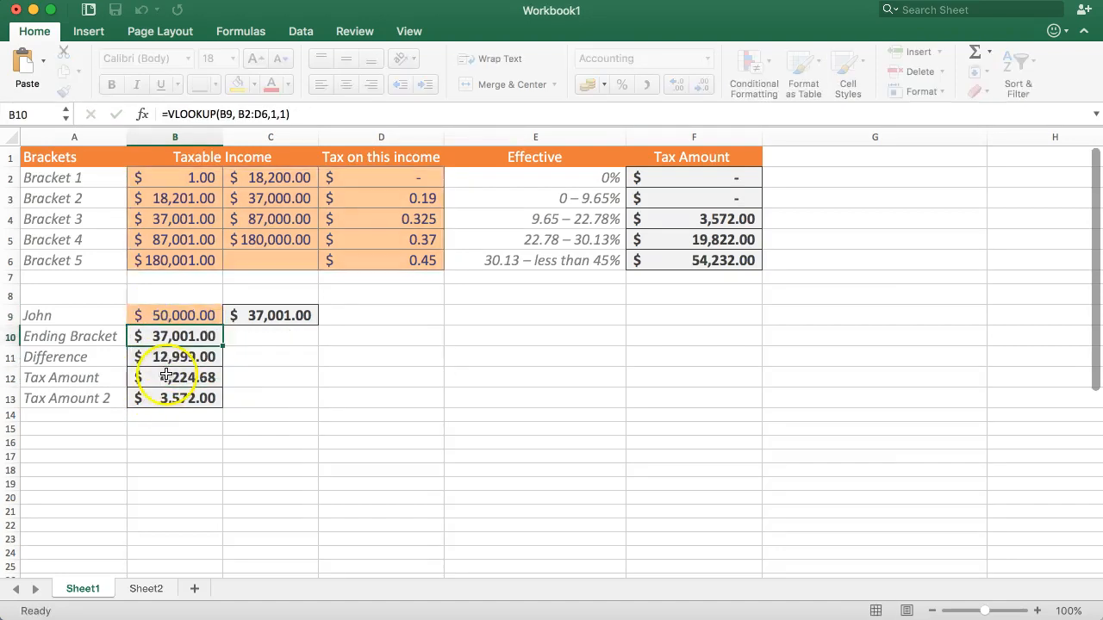
# Step: Replace the B11 reference in the Tax Amount formula in B12 with B9 minus a new VLOOKUP function
pyautogui.click(164, 378)
pyautogui.doubleClick(162, 378)
pyautogui.doubleClick(147, 379)
pyautogui.click(268, 368)
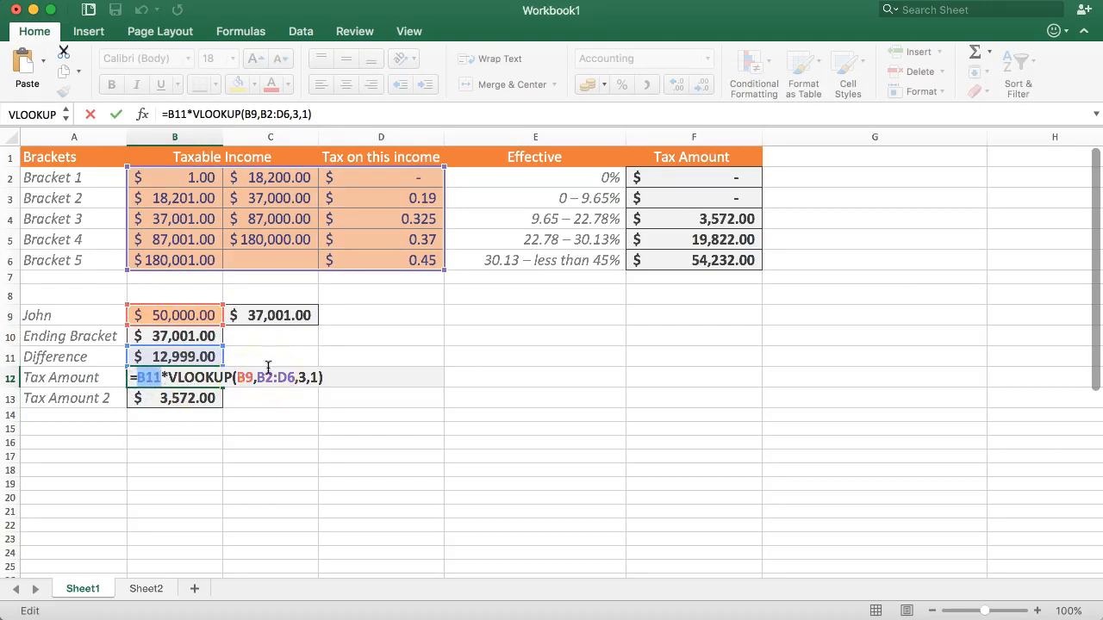
pyautogui.click(177, 315)
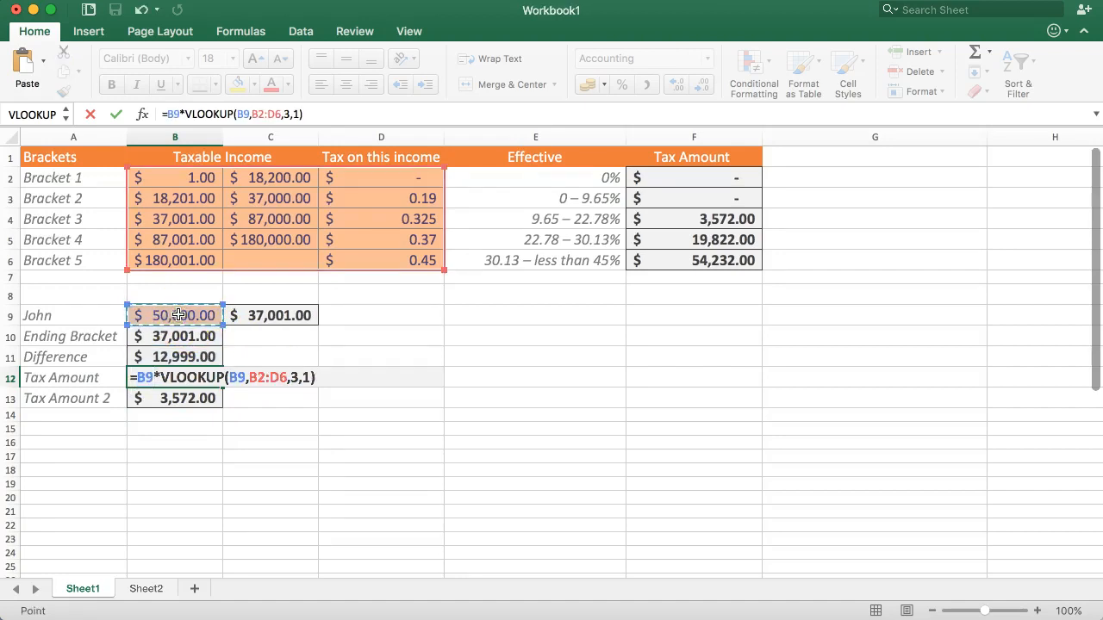
pyautogui.write('-VL')
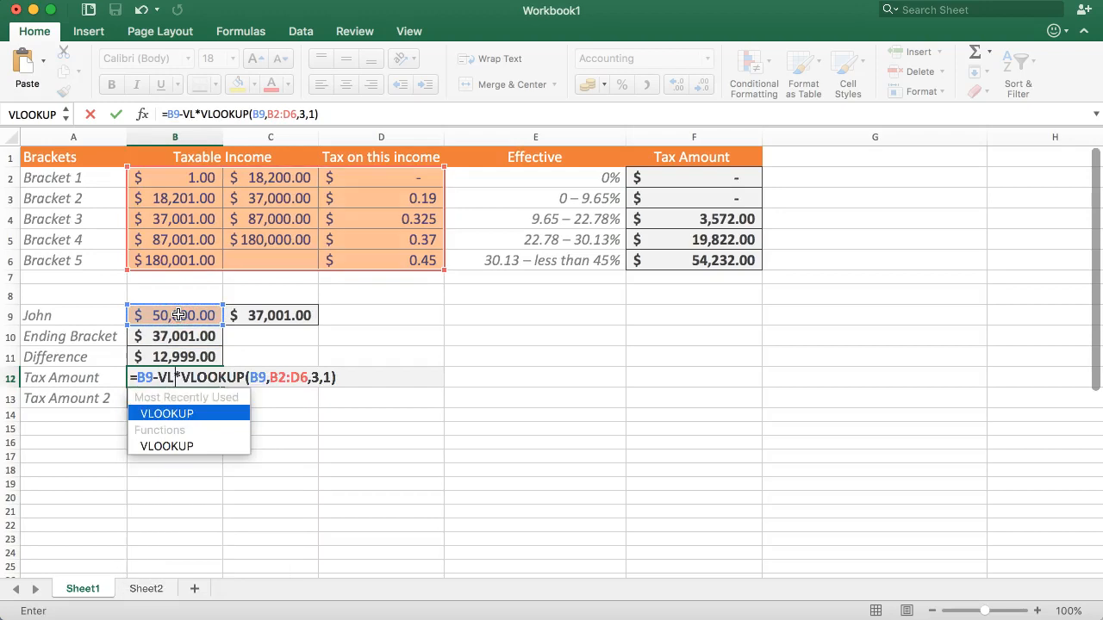
pyautogui.write('OOKUP')
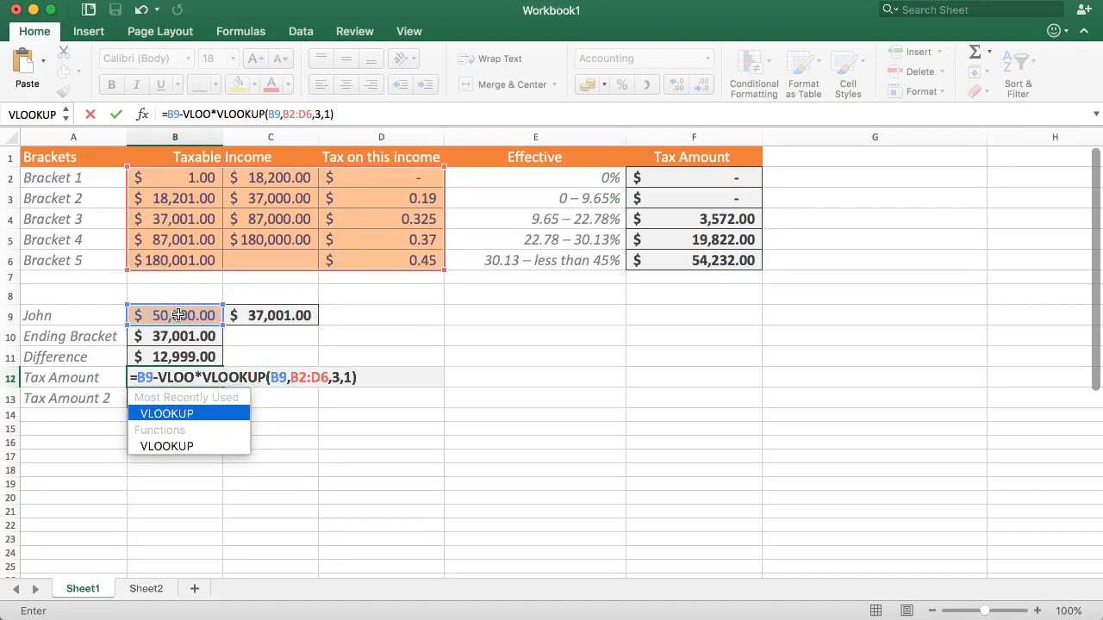
pyautogui.write('(')
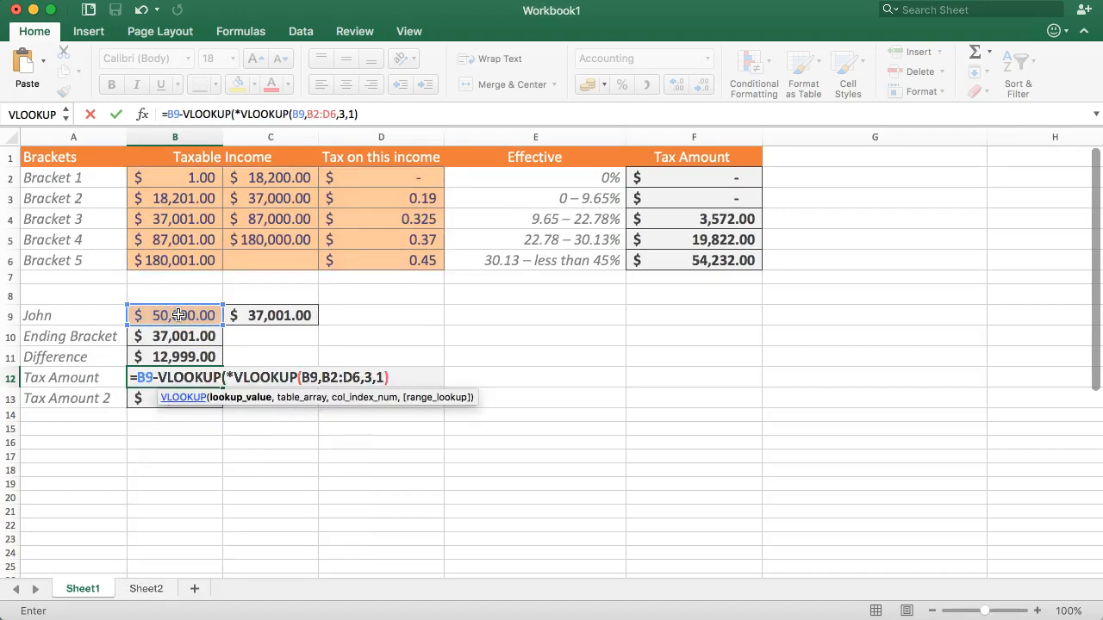
# Step: Complete the inserted VLOOKUP in B12 with lookup value B9, table B2:D6, column index 1 and range lookup 1
pyautogui.click(159, 315)
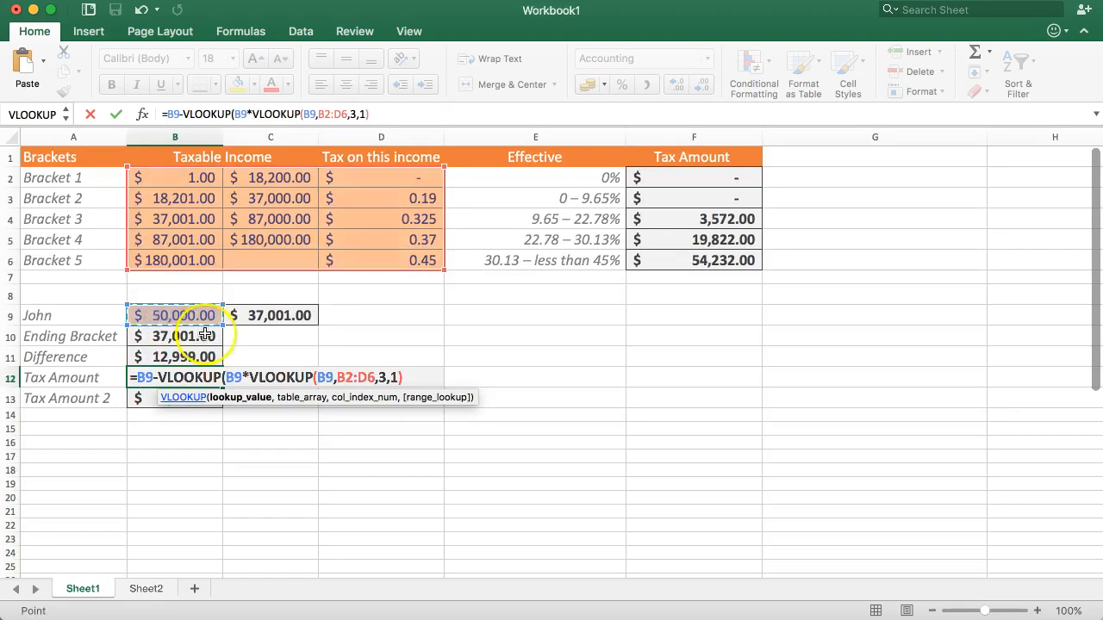
pyautogui.write(',')
pyautogui.moveTo(170, 178); pyautogui.dragTo(368, 252)
pyautogui.write(',')
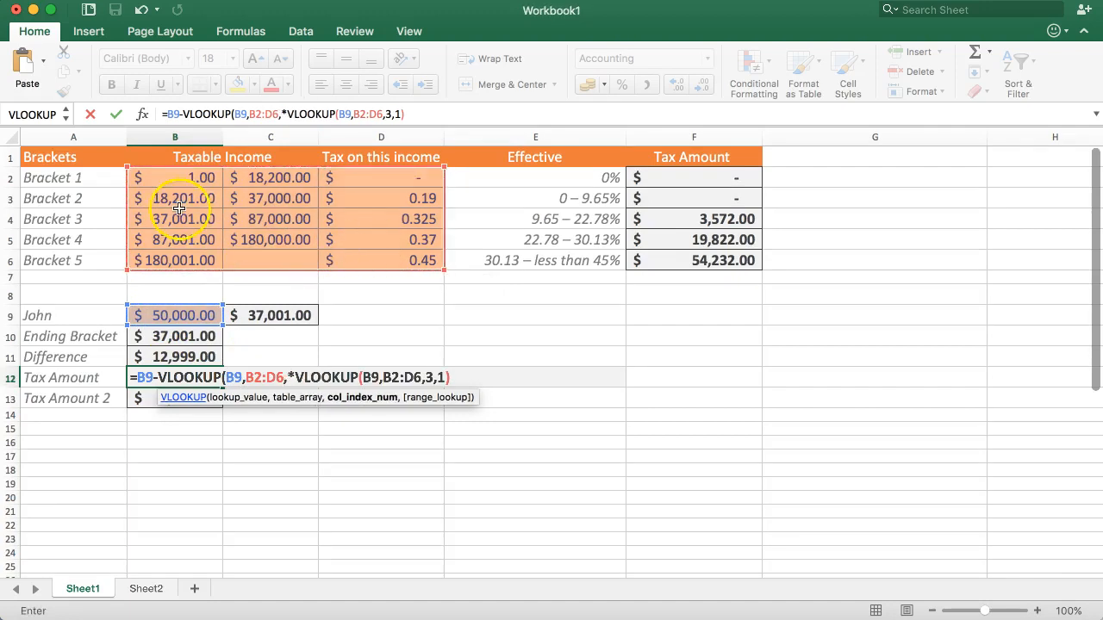
pyautogui.write('1')
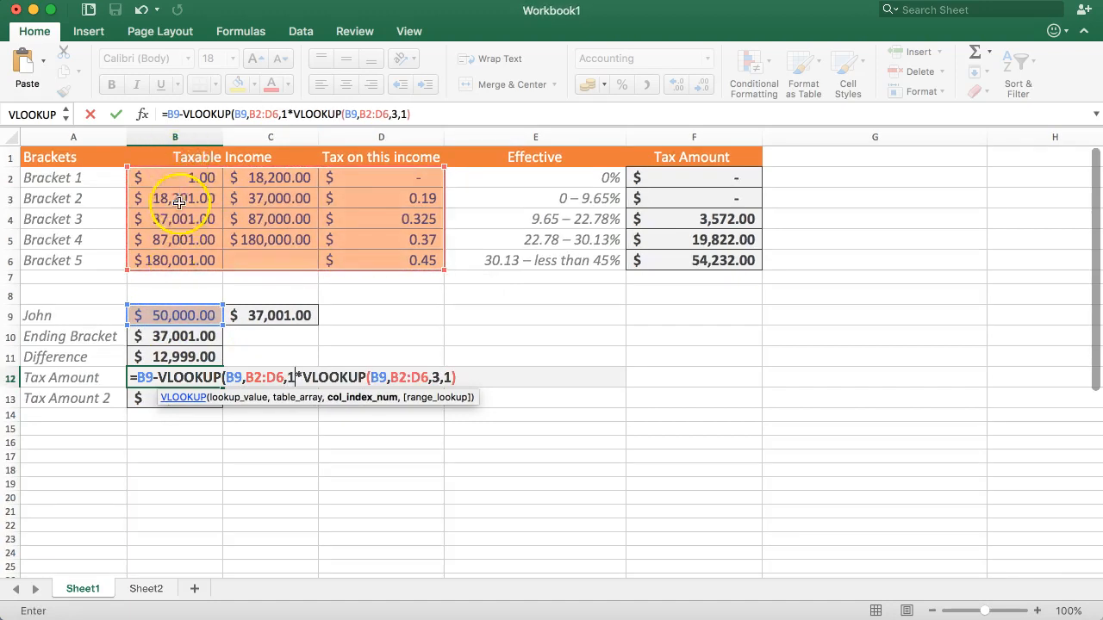
pyautogui.write(',1')
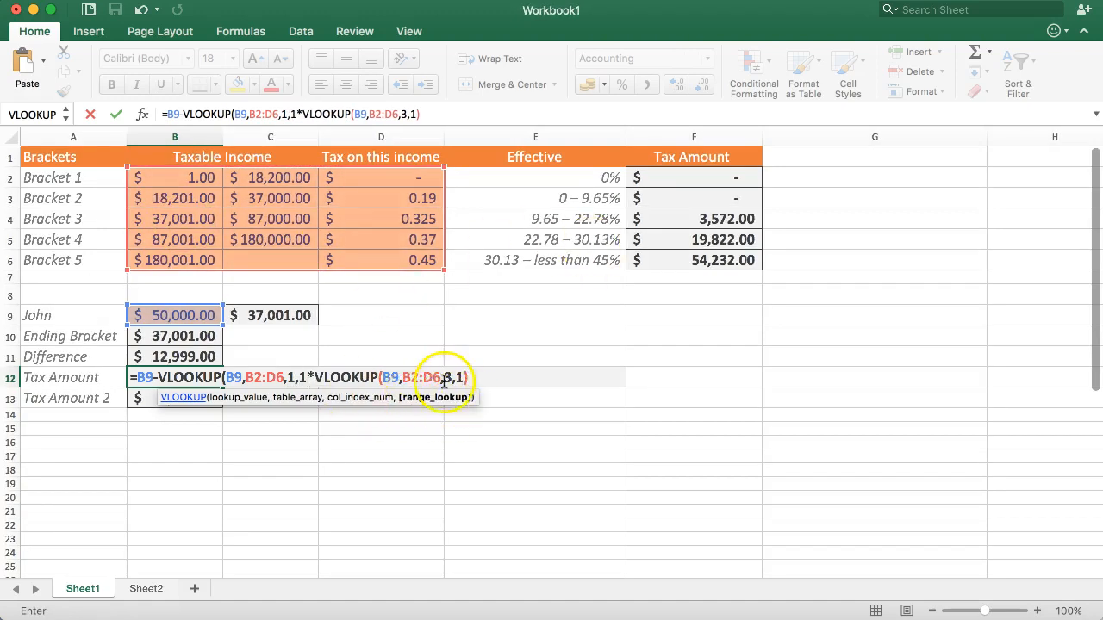
pyautogui.write(')')
pyautogui.press('Return')
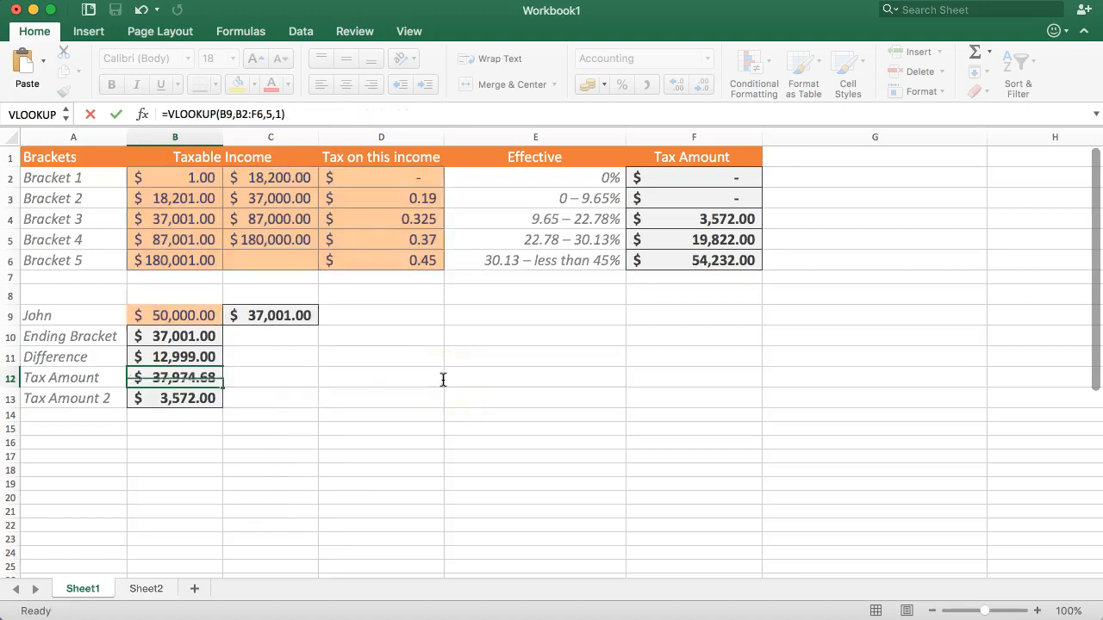
# Step: Enclose the subtraction B9-VLOOKUP(B9,B2:D6,1,1) in parentheses within the B12 formula so it is evaluated before the multiplication
pyautogui.click(202, 377)
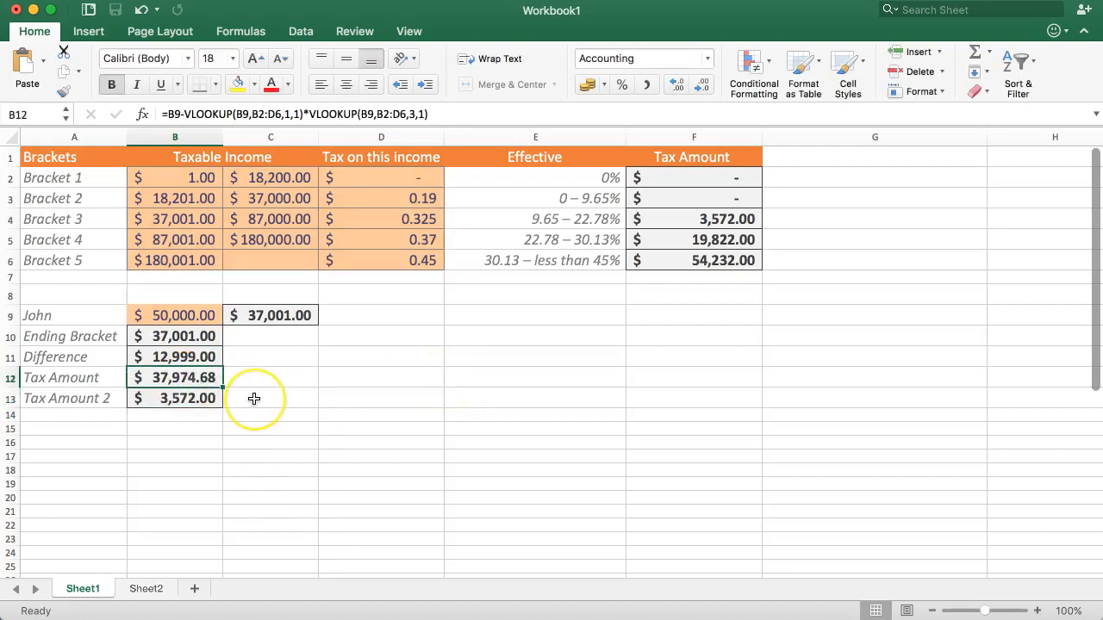
pyautogui.click(194, 386)
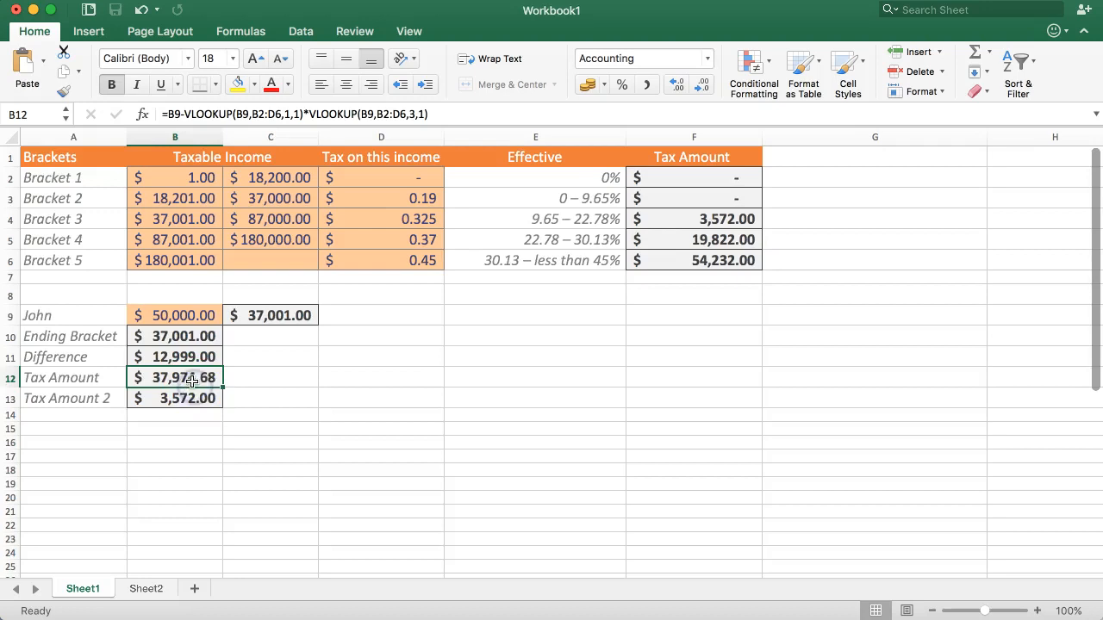
pyautogui.click(297, 112)
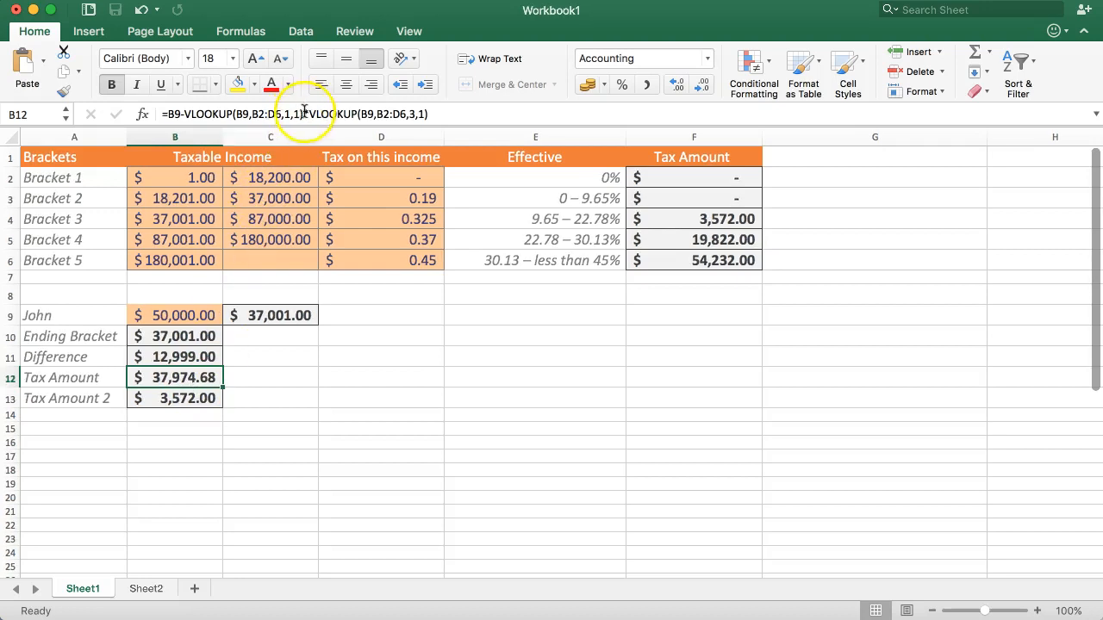
pyautogui.click(219, 112)
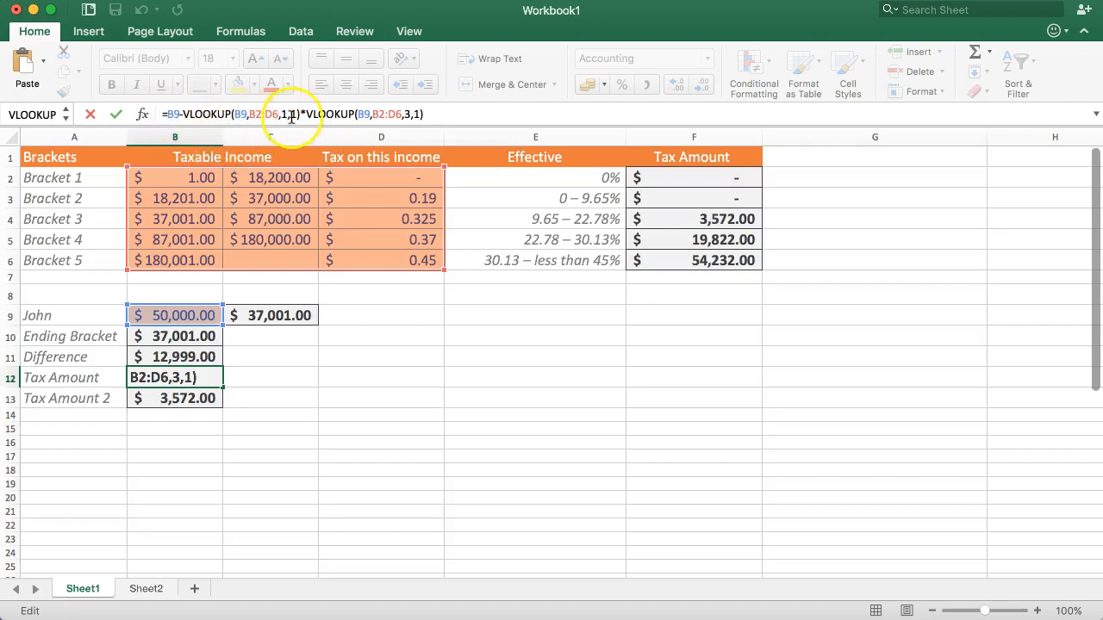
pyautogui.click(169, 113)
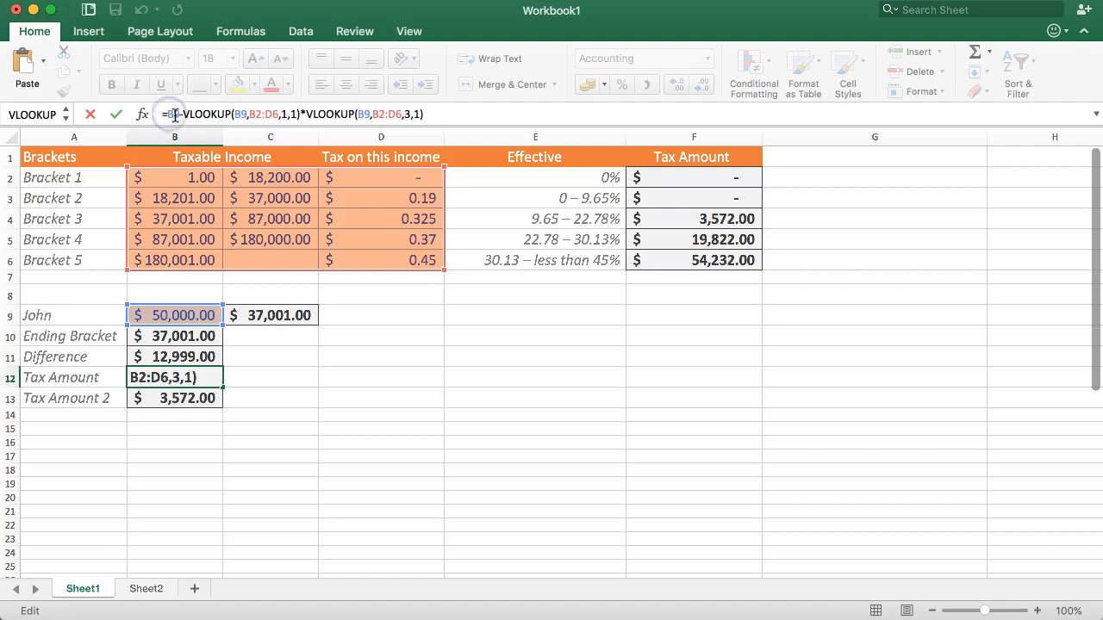
pyautogui.write('(')
pyautogui.press('Right')
pyautogui.press('Right')
pyautogui.press('Right')
pyautogui.press('Right')
pyautogui.press('Right')
pyautogui.press('Right')
pyautogui.press('Right')
pyautogui.press('Right')
pyautogui.press('Right')
pyautogui.press('Right')
pyautogui.press('Right')
pyautogui.press('Right')
pyautogui.press('Right')
pyautogui.press('Right')
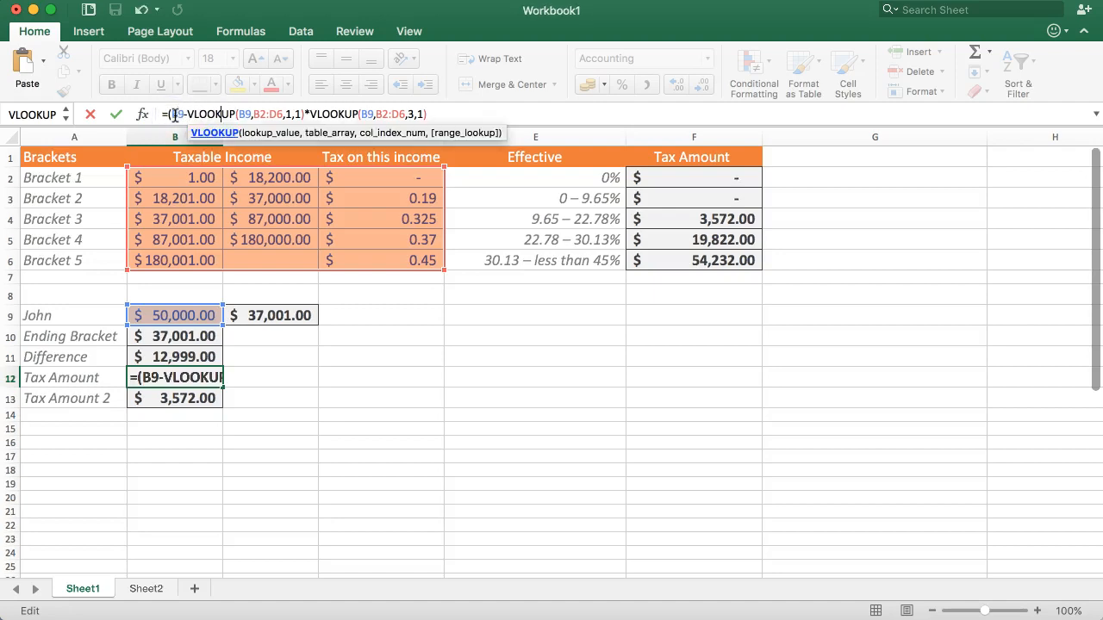
pyautogui.press('Right')
pyautogui.press('Right')
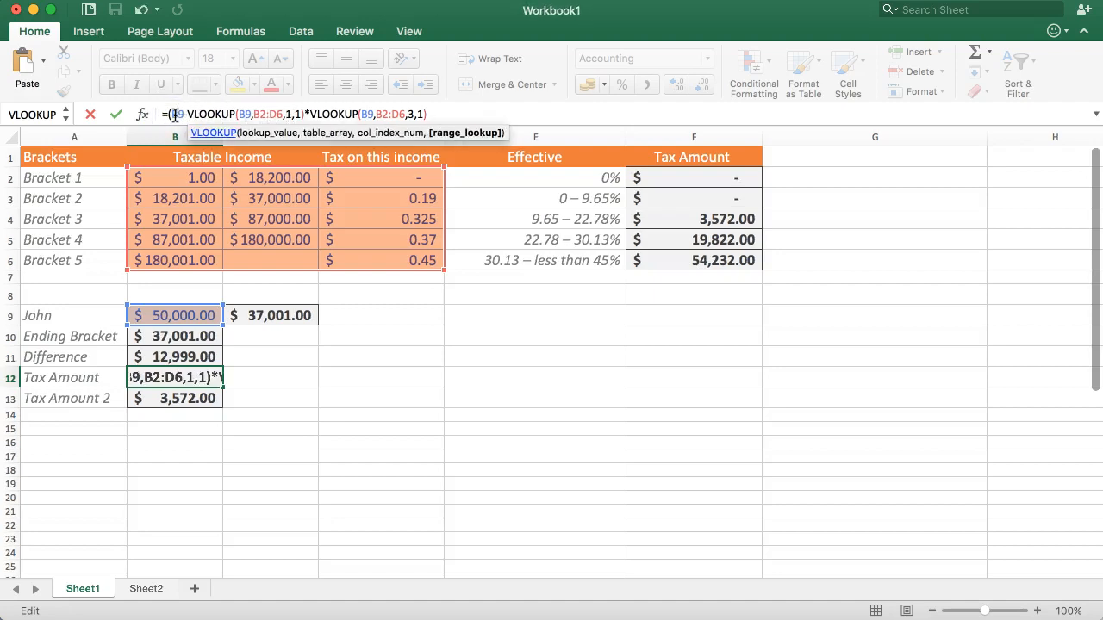
pyautogui.write('))')
pyautogui.press('Return')
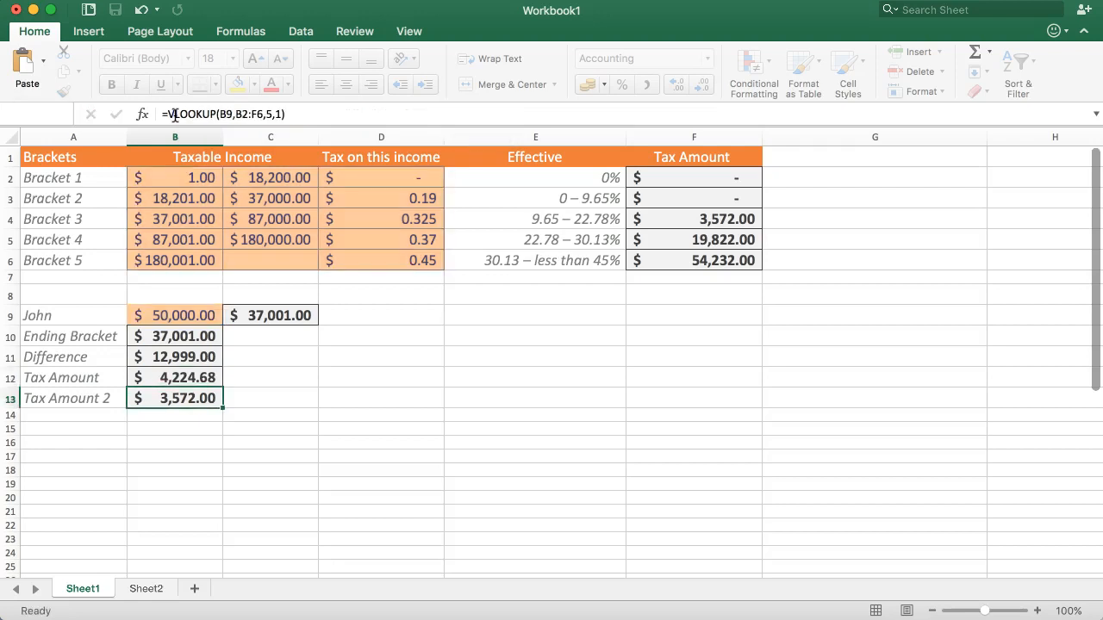
# Step: Clear the Difference formula from B11 and check the Tax Amount in B12
pyautogui.click(195, 378)
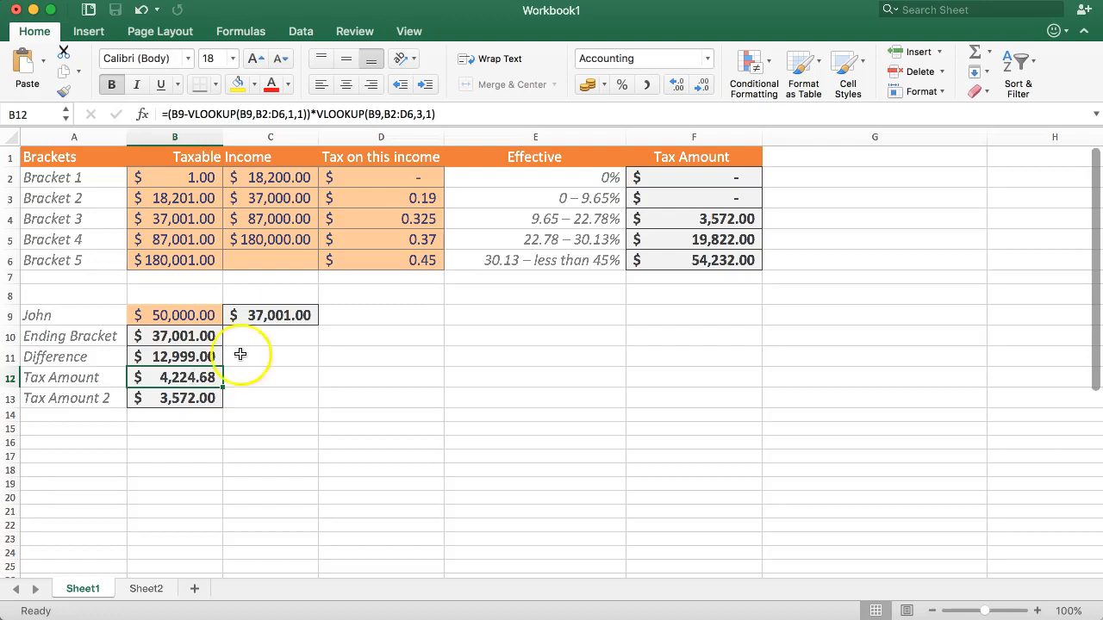
pyautogui.click(179, 357)
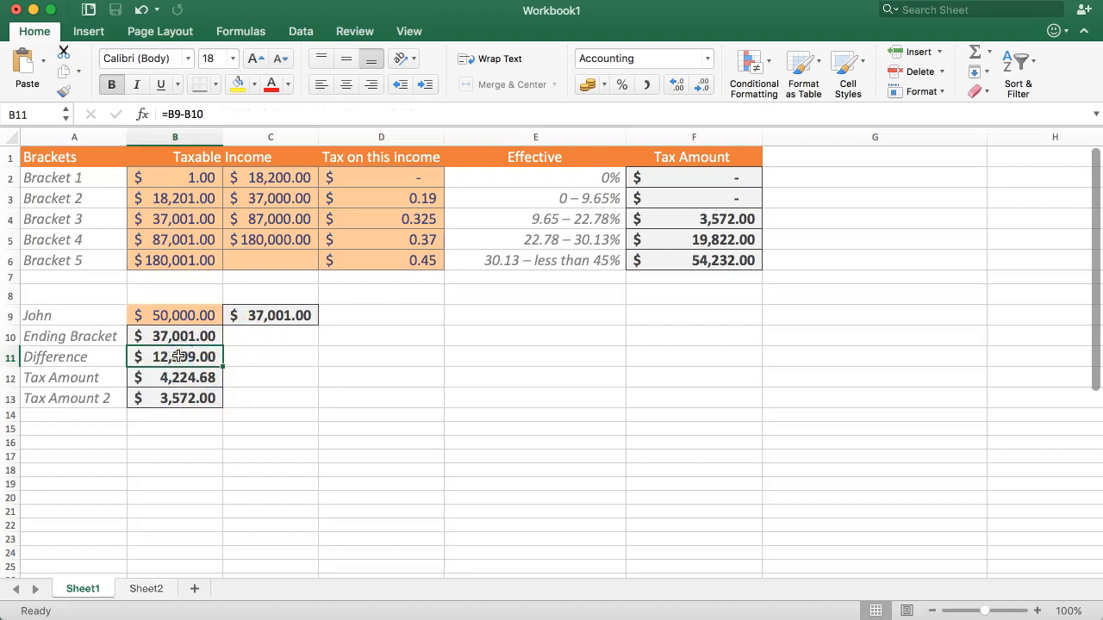
pyautogui.press('Delete')
pyautogui.click(184, 382)
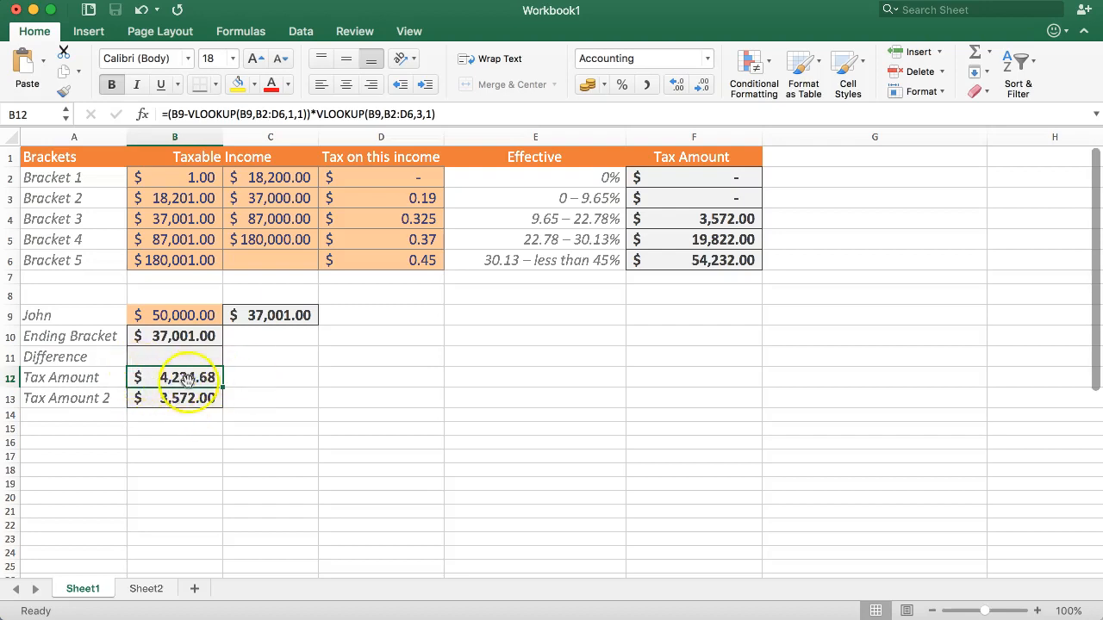
# Step: Enter the check formula =B9-B10 in C11 to calculate the income above the ending bracket
pyautogui.click(262, 342)
pyautogui.click(259, 357)
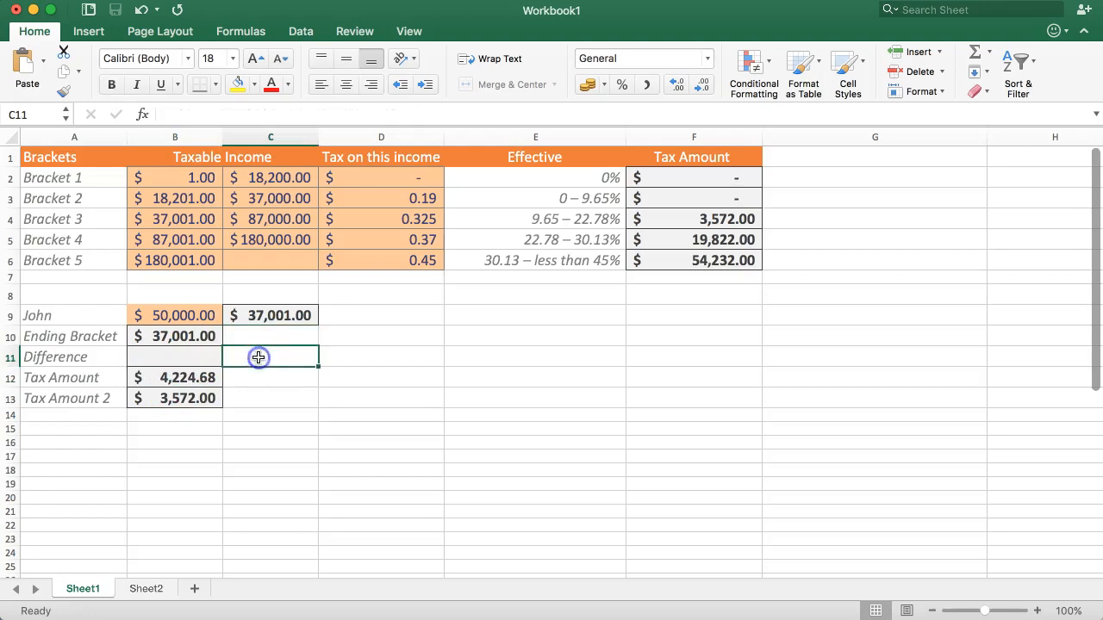
pyautogui.write('=')
pyautogui.click(159, 315)
pyautogui.write('-')
pyautogui.click(158, 336)
pyautogui.press('Return')
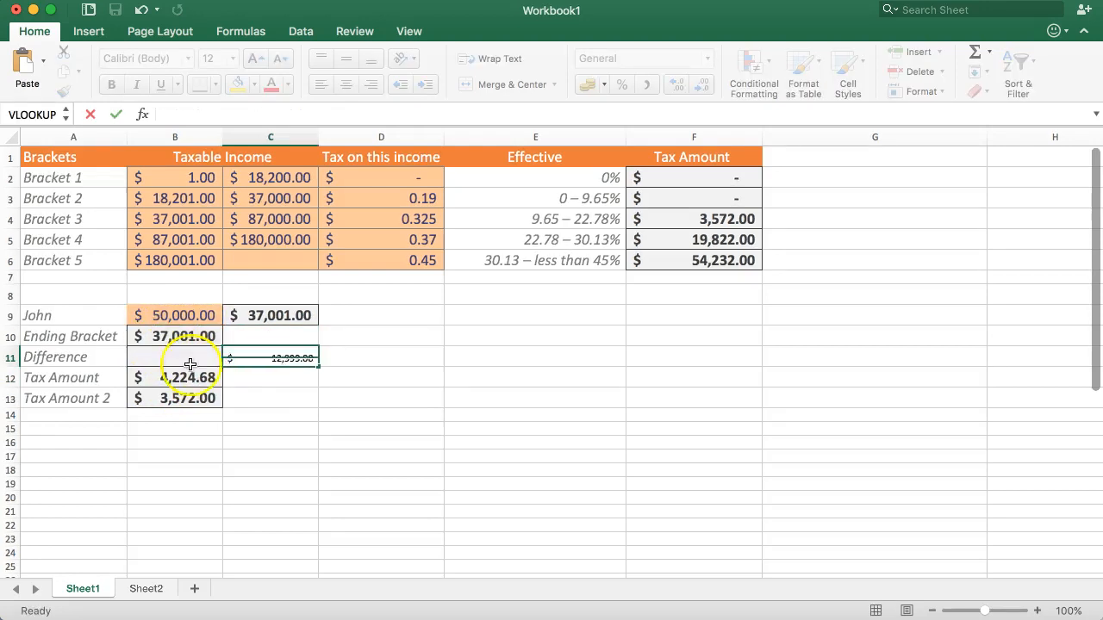
pyautogui.click(264, 359)
# Step: Enter =C11*D4 in D11 to apply the Bracket 3 rate, and compare the result with the Tax Amount in B12
pyautogui.click(326, 358)
pyautogui.write('=')
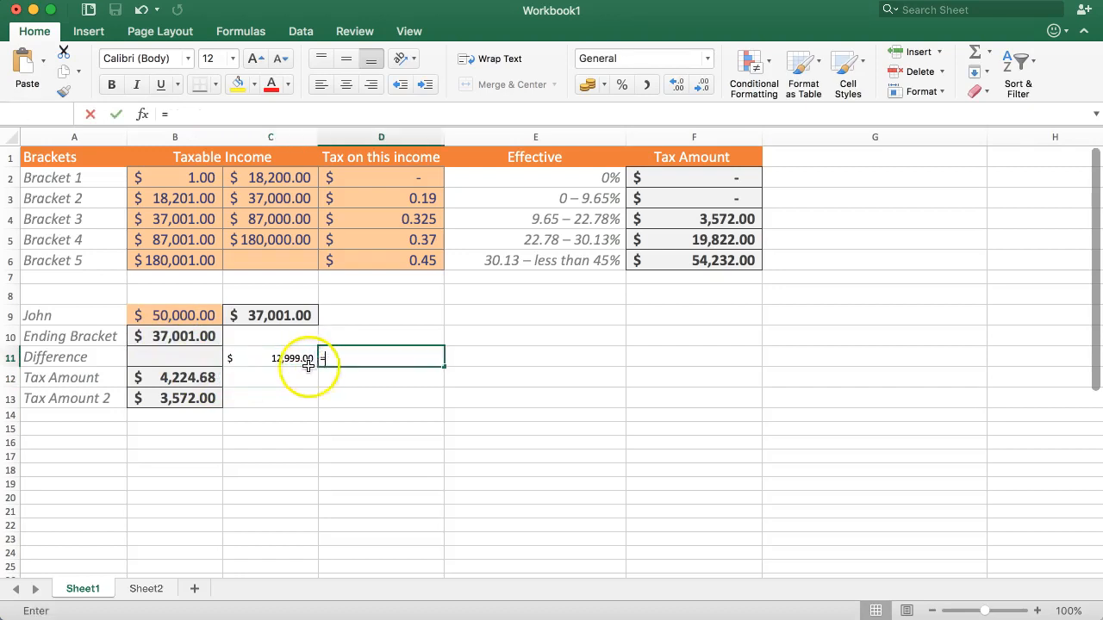
pyautogui.click(285, 358)
pyautogui.write('*')
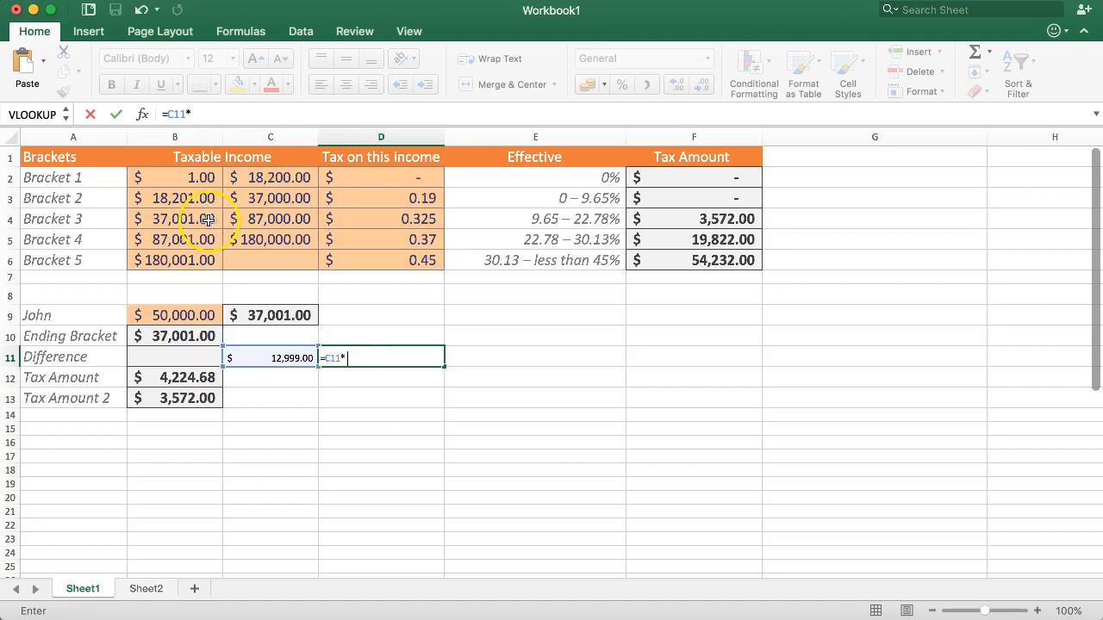
pyautogui.click(356, 216)
pyautogui.press('Return')
pyautogui.click(424, 362)
pyautogui.click(208, 382)
# Step: Clear the check calculations from C11 and D11, and review the Tax Amount formula in B12
pyautogui.moveTo(382, 362); pyautogui.dragTo(278, 362)
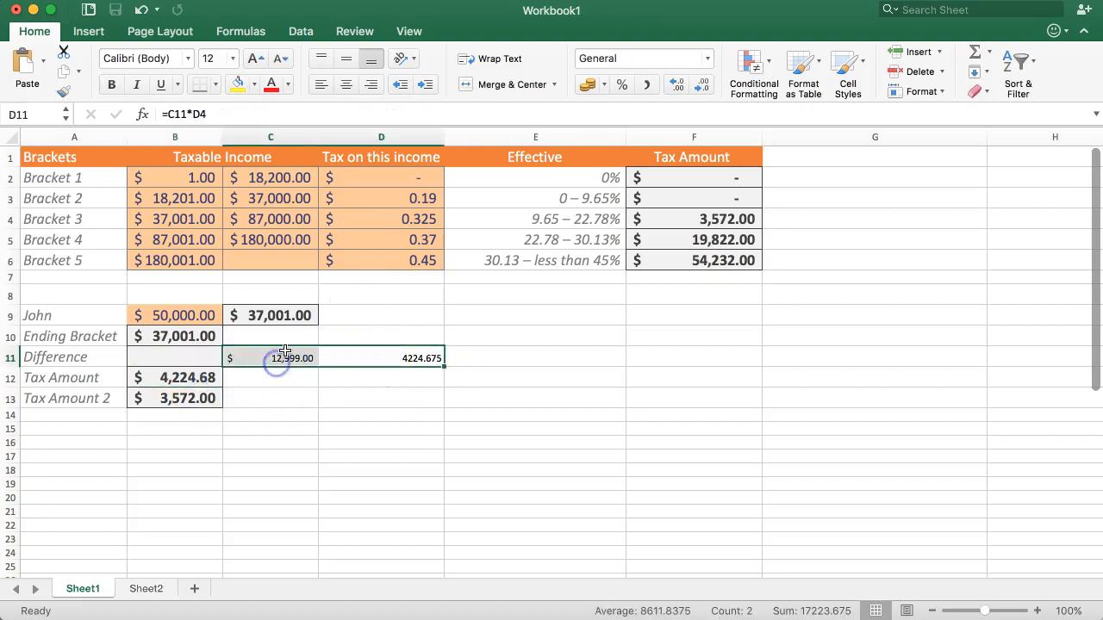
pyautogui.press('Delete')
pyautogui.click(172, 384)
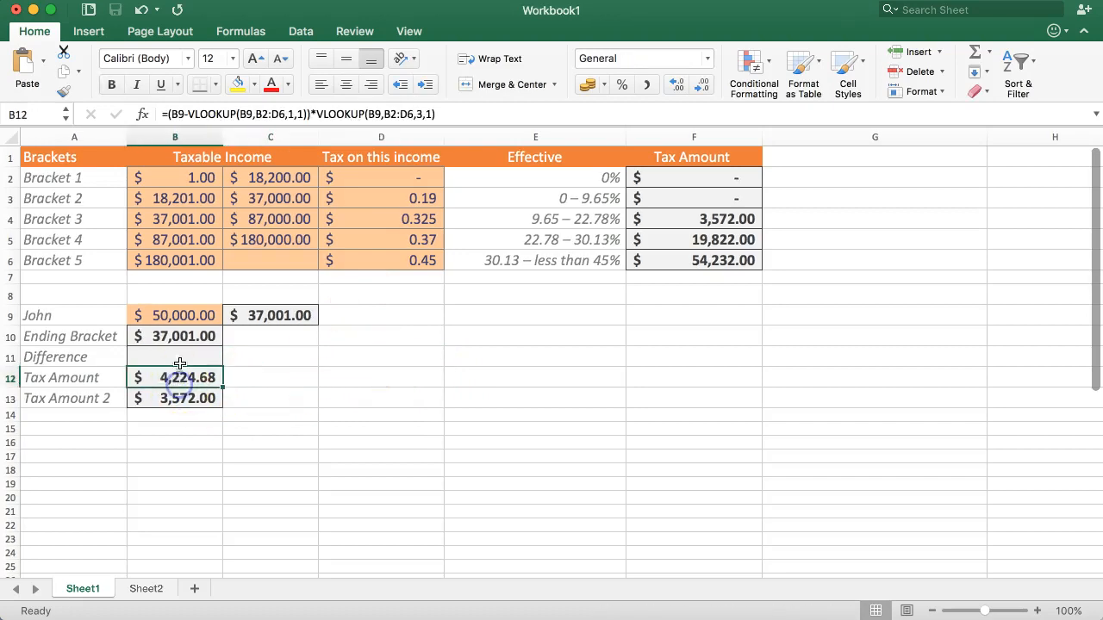
pyautogui.click(183, 357)
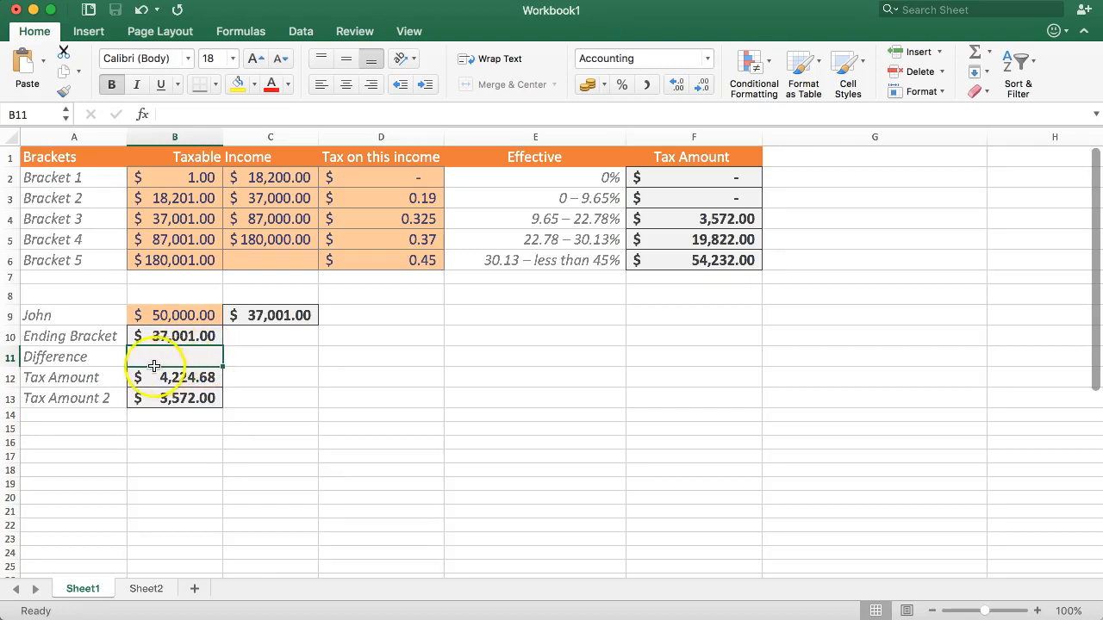
pyautogui.click(150, 339)
pyautogui.click(156, 316)
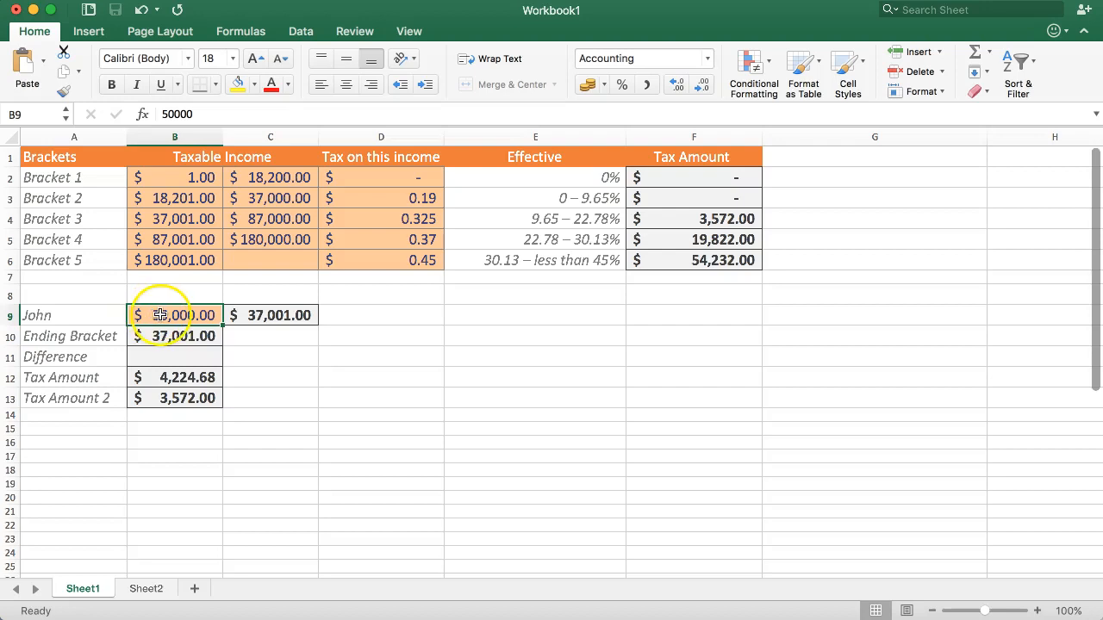
pyautogui.click(158, 379)
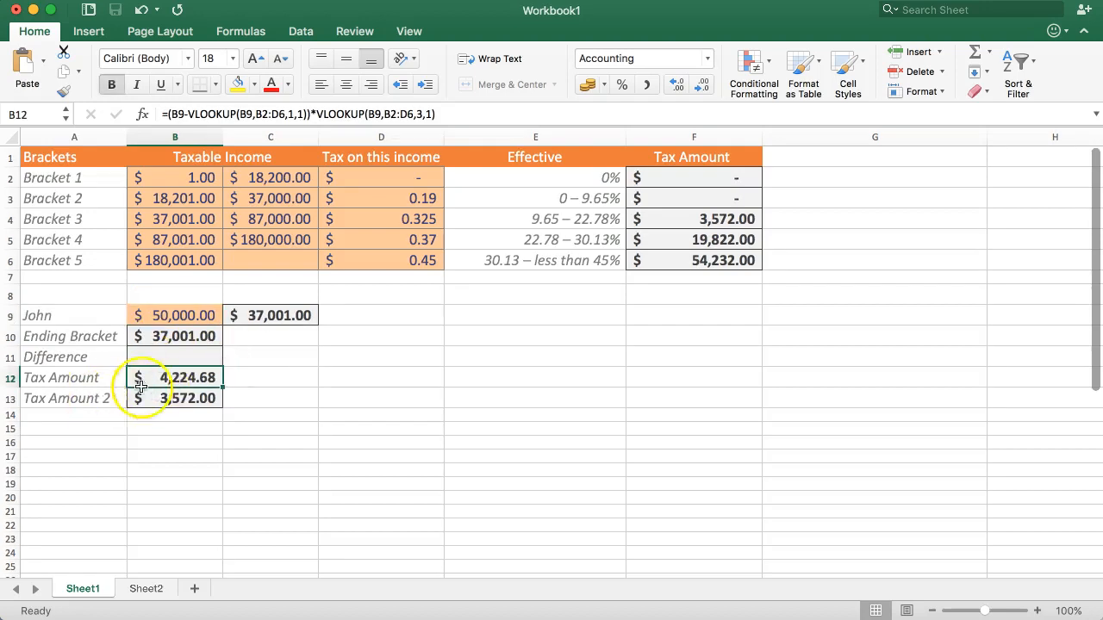
# Step: Clear the Ending Bracket formula from B10 and check the Tax Amount in B12
pyautogui.click(171, 336)
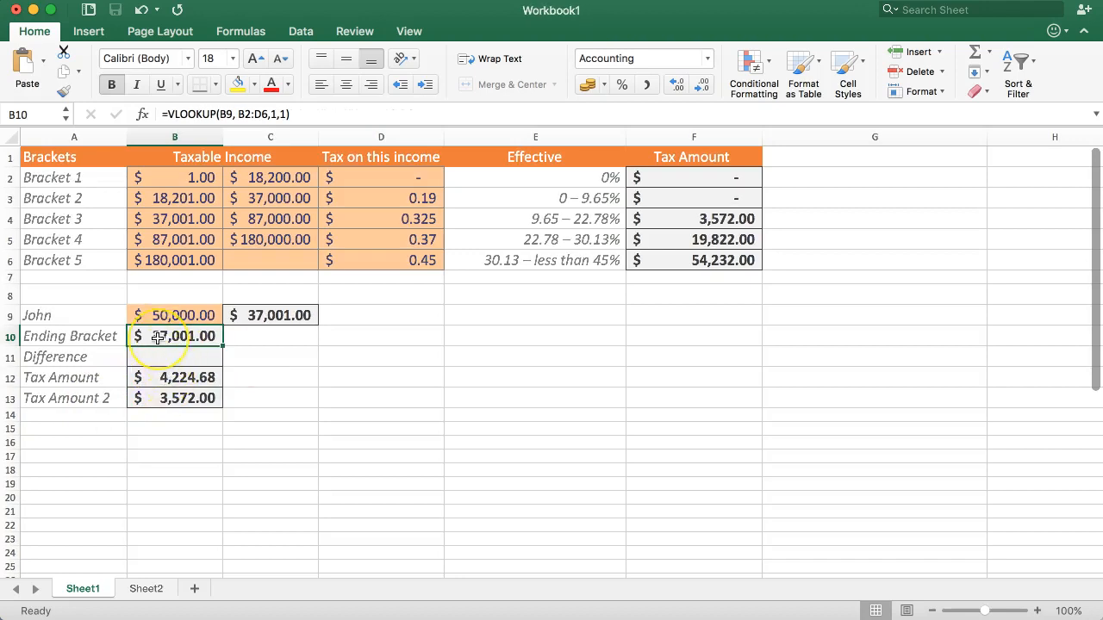
pyautogui.press('Delete')
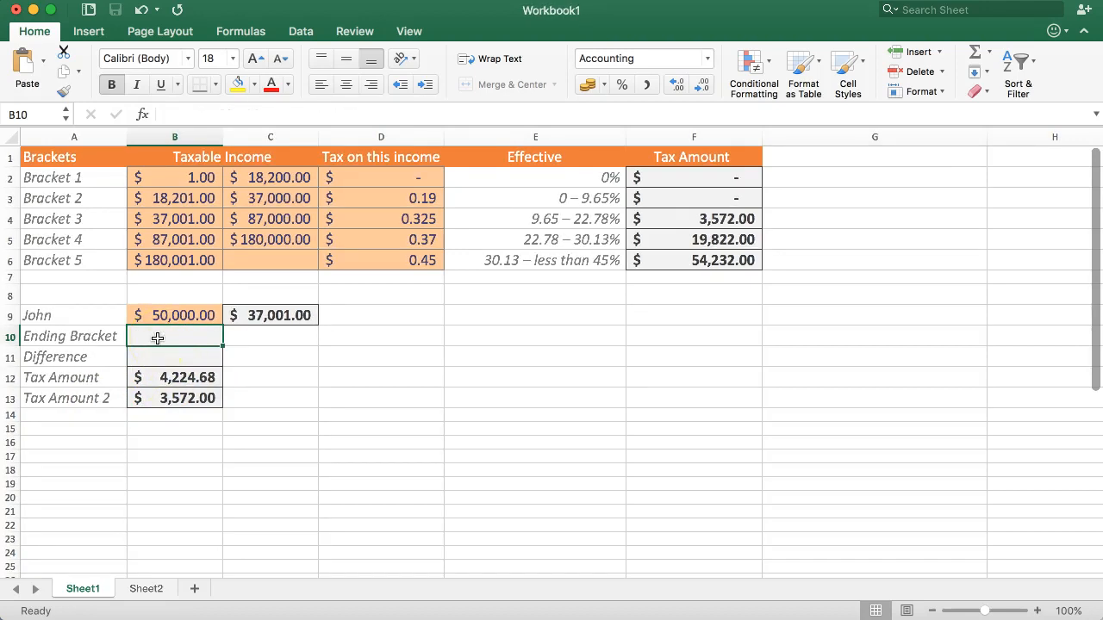
pyautogui.click(168, 380)
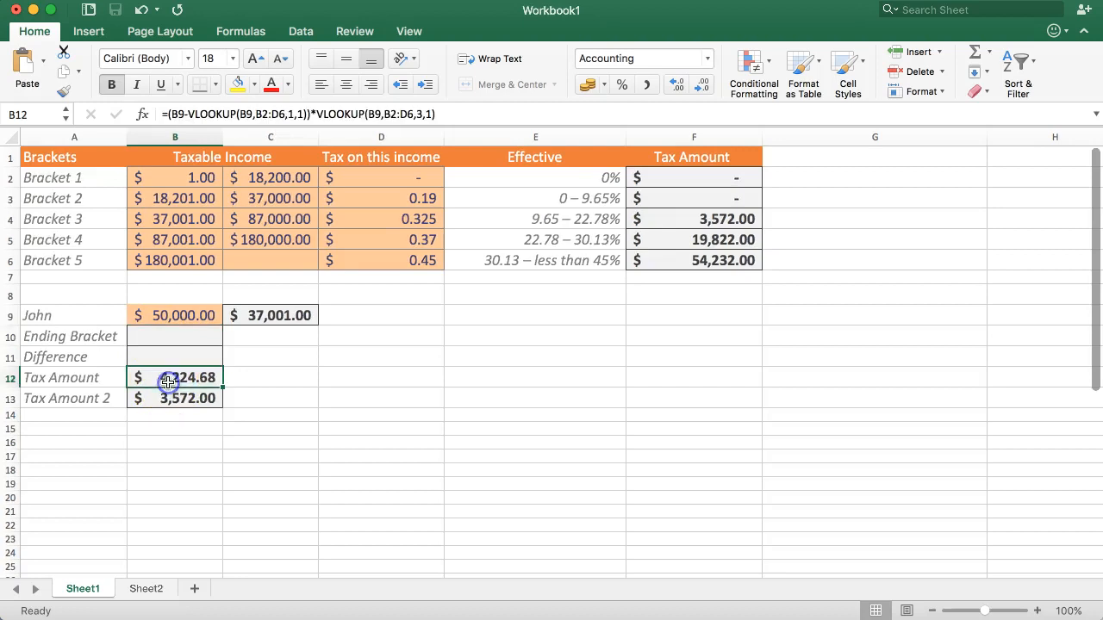
# Step: Inspect the VLOOKUP formula in C9 and compare the formulas of Tax Amount in B12 and Tax Amount 2 in B13
pyautogui.click(280, 315)
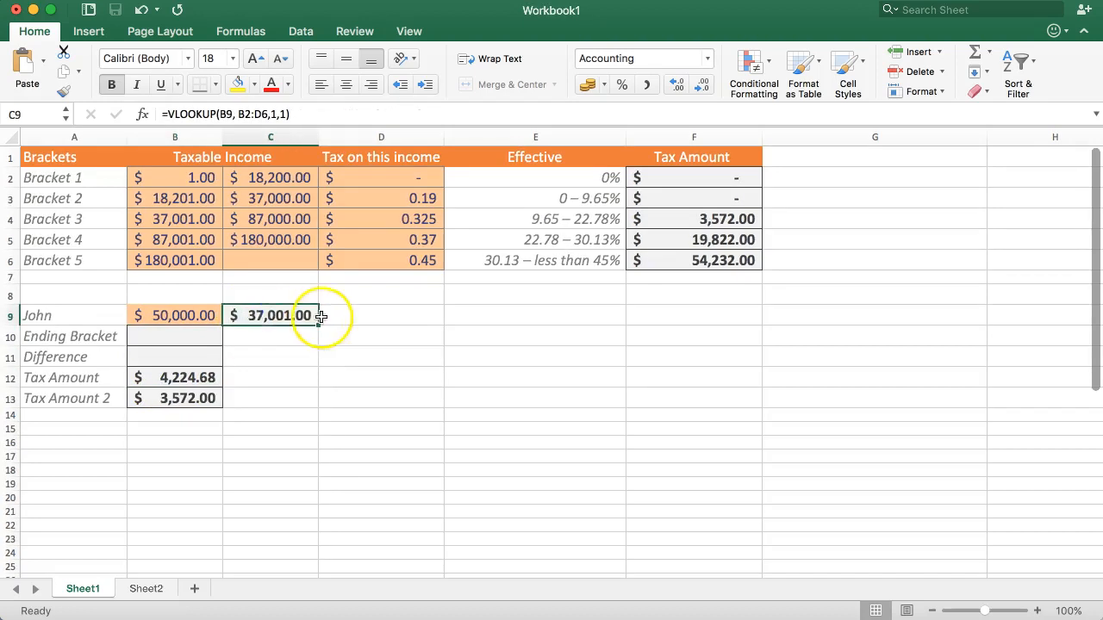
pyautogui.doubleClick(260, 318)
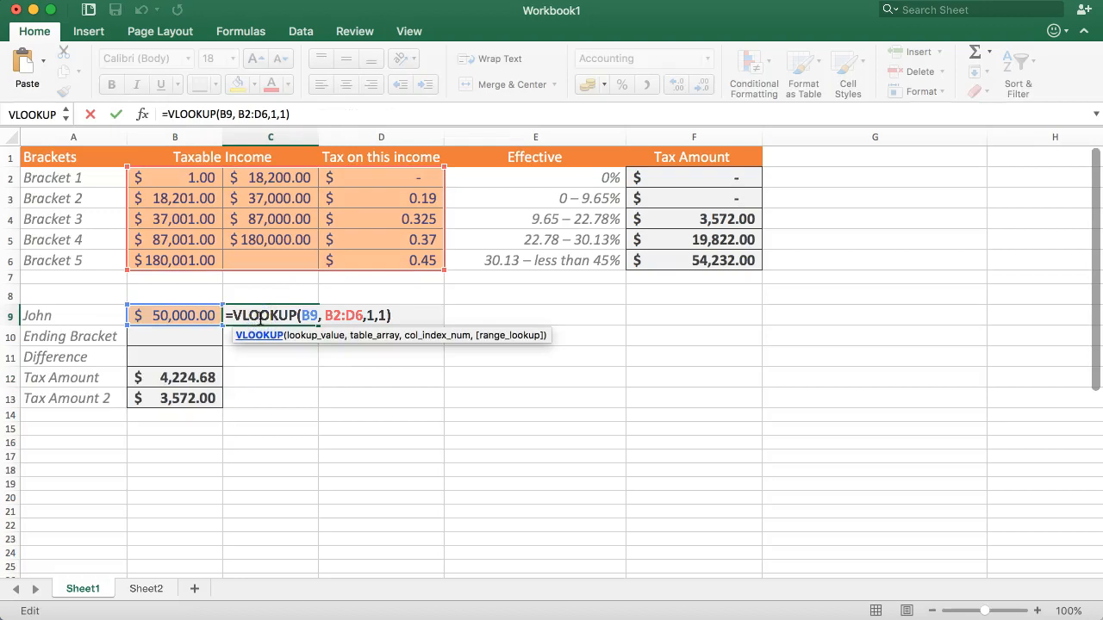
pyautogui.press('Escape')
pyautogui.click(186, 374)
pyautogui.click(175, 397)
pyautogui.click(172, 384)
pyautogui.click(177, 374)
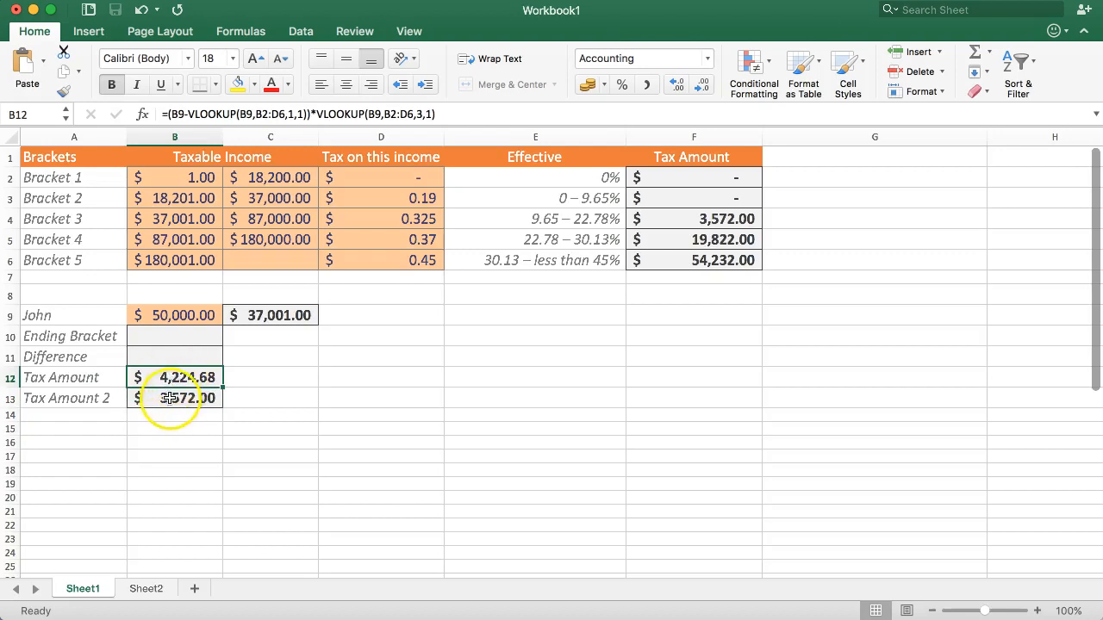
pyautogui.click(170, 398)
pyautogui.click(177, 390)
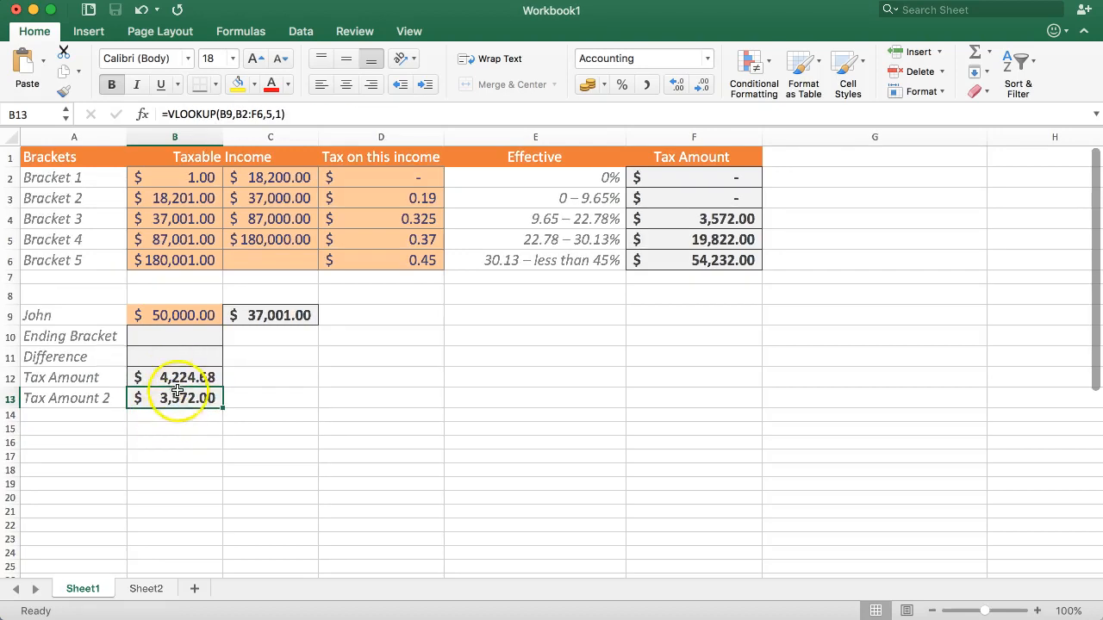
# Step: Enter =B12+B13 in B11 to total the two tax amounts
pyautogui.click(174, 357)
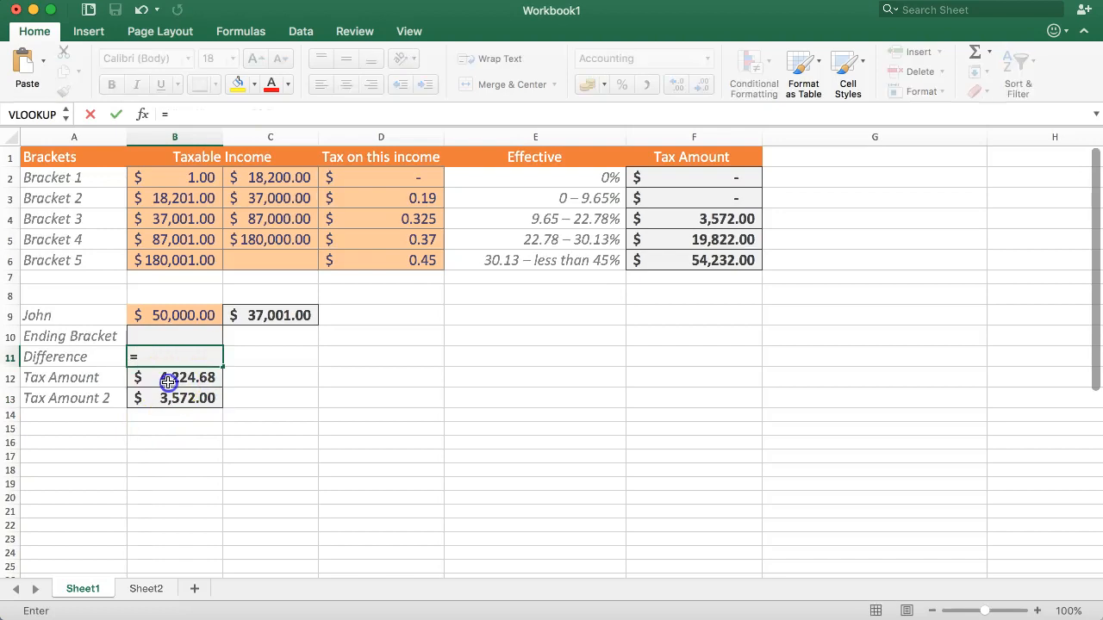
pyautogui.click(168, 379)
pyautogui.press('Return')
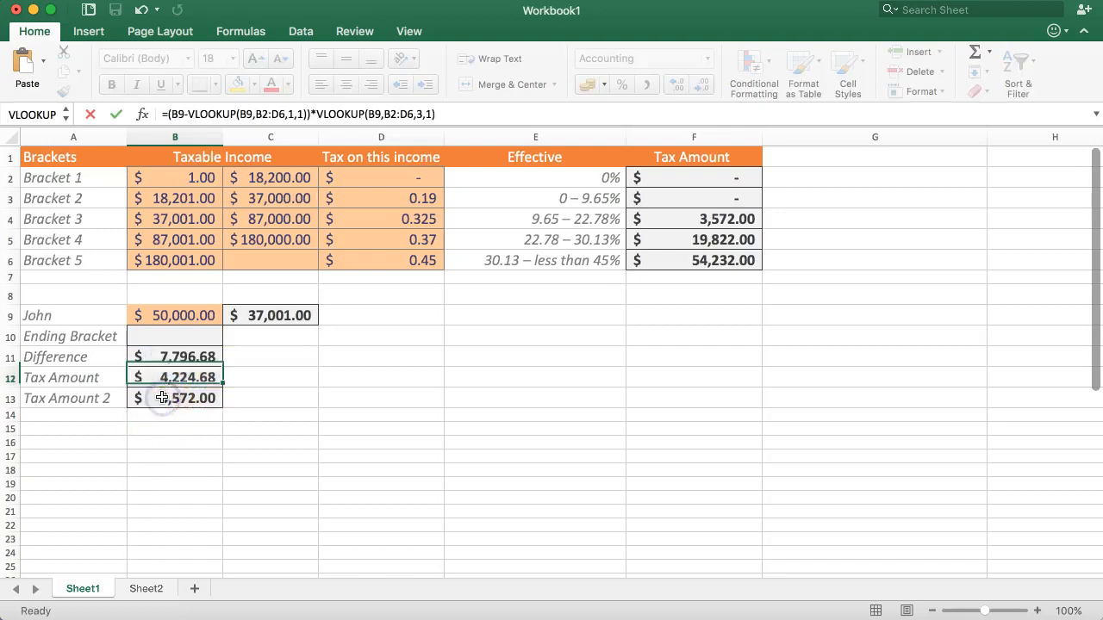
pyautogui.click(207, 375)
pyautogui.click(185, 357)
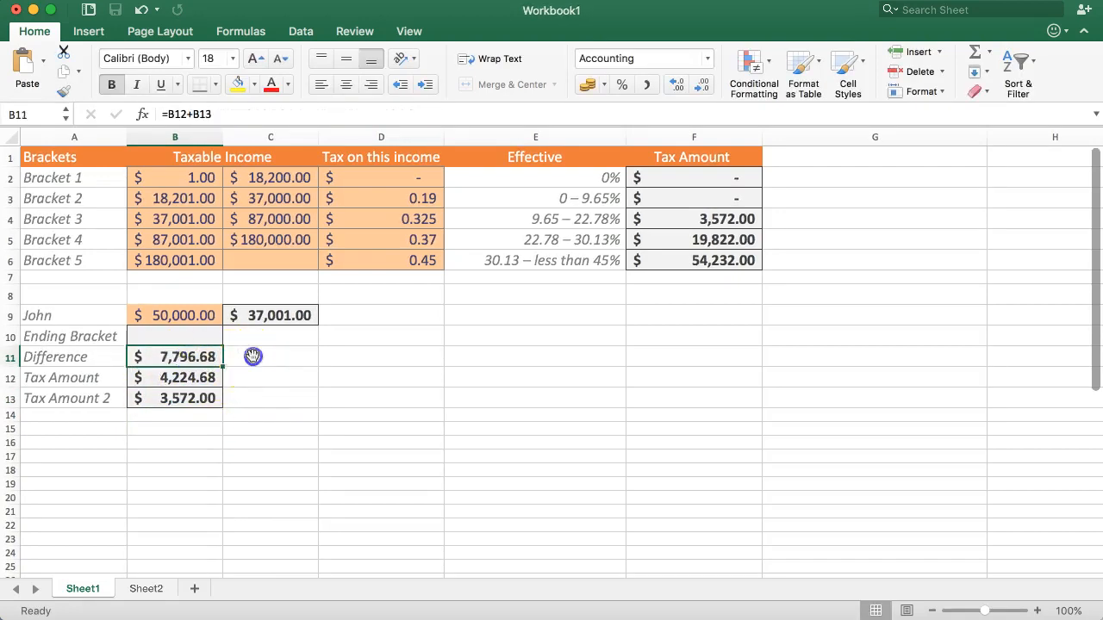
pyautogui.click(252, 356)
pyautogui.click(215, 379)
pyautogui.click(248, 357)
pyautogui.write('=')
pyautogui.click(272, 353)
pyautogui.press('Escape')
# Step: Review the total in B11 together with the two tax amounts it adds, in B12 and B13
pyautogui.click(213, 377)
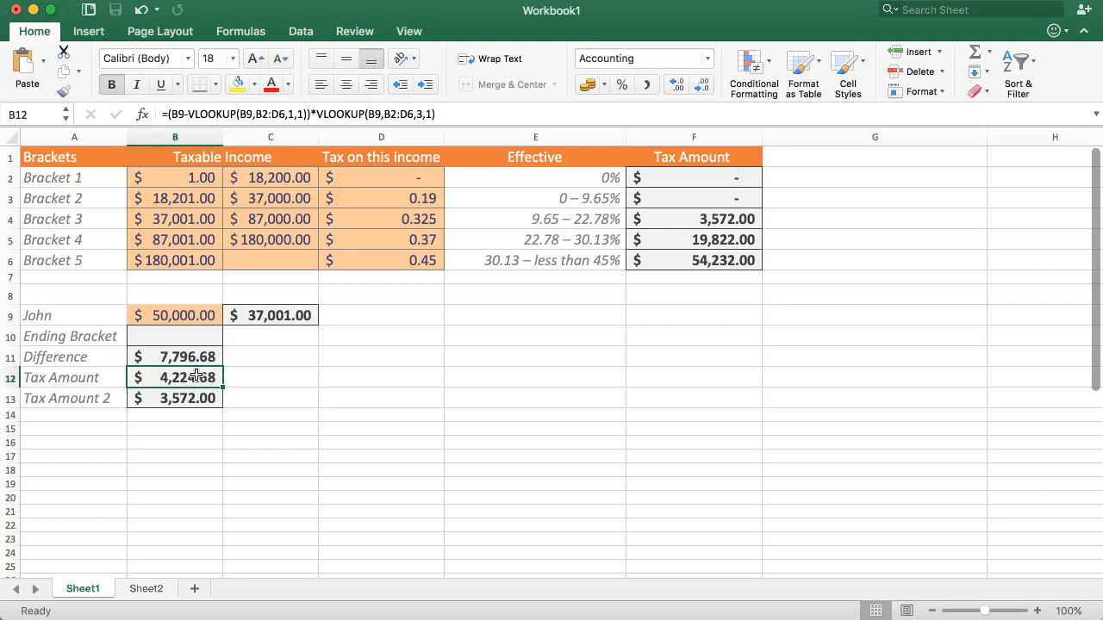
pyautogui.click(172, 400)
pyautogui.click(172, 415)
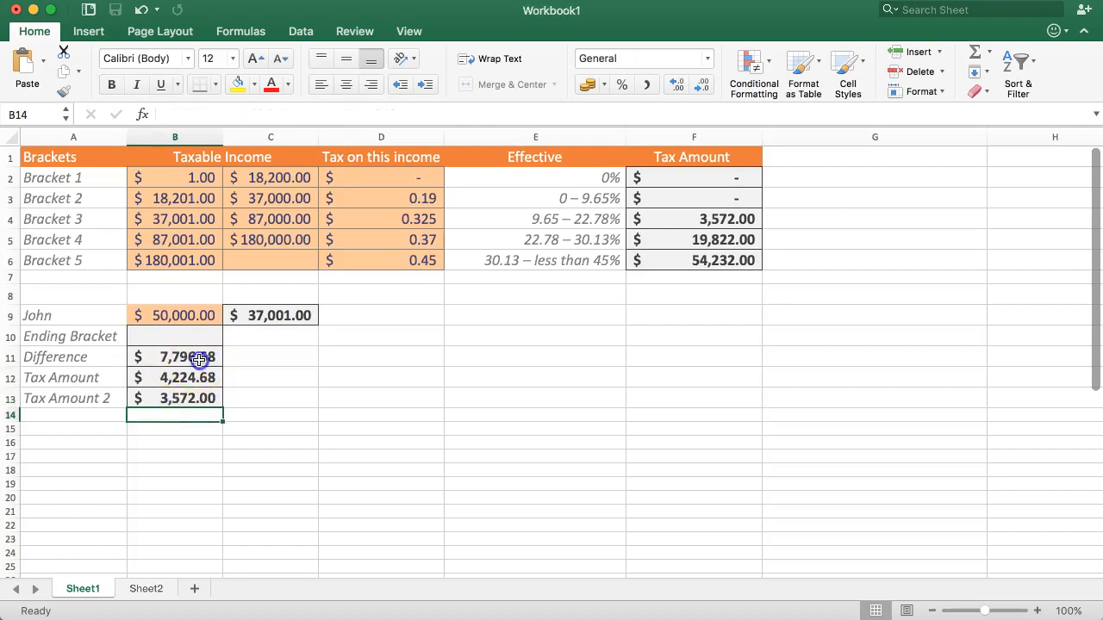
pyautogui.click(290, 357)
pyautogui.click(152, 376)
pyautogui.click(170, 397)
pyautogui.click(173, 377)
pyautogui.click(172, 355)
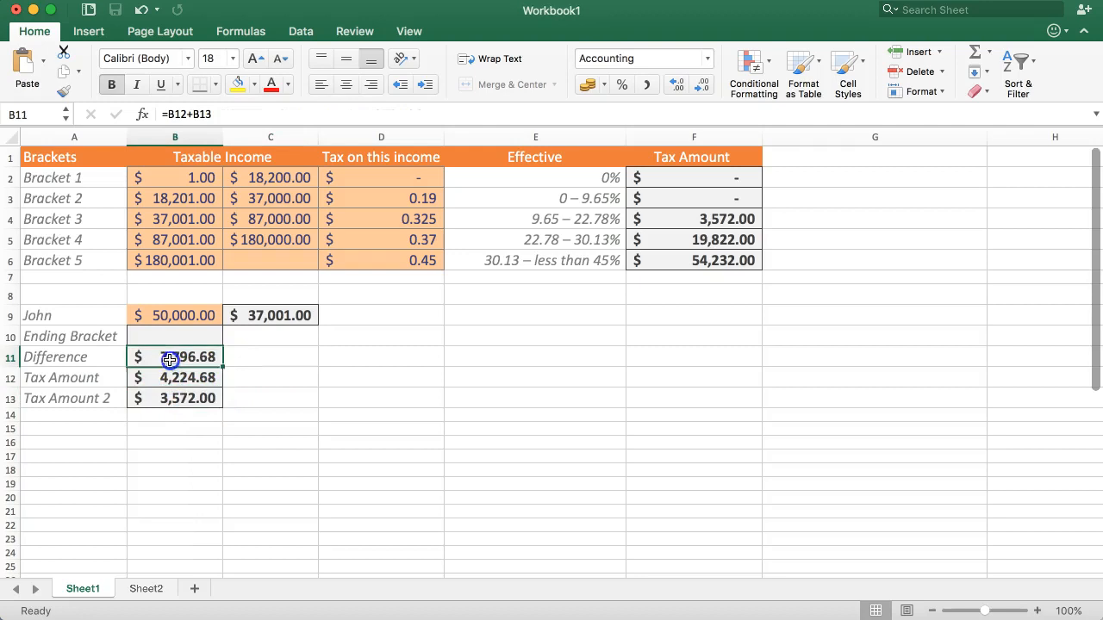
pyautogui.click(193, 417)
pyautogui.click(188, 376)
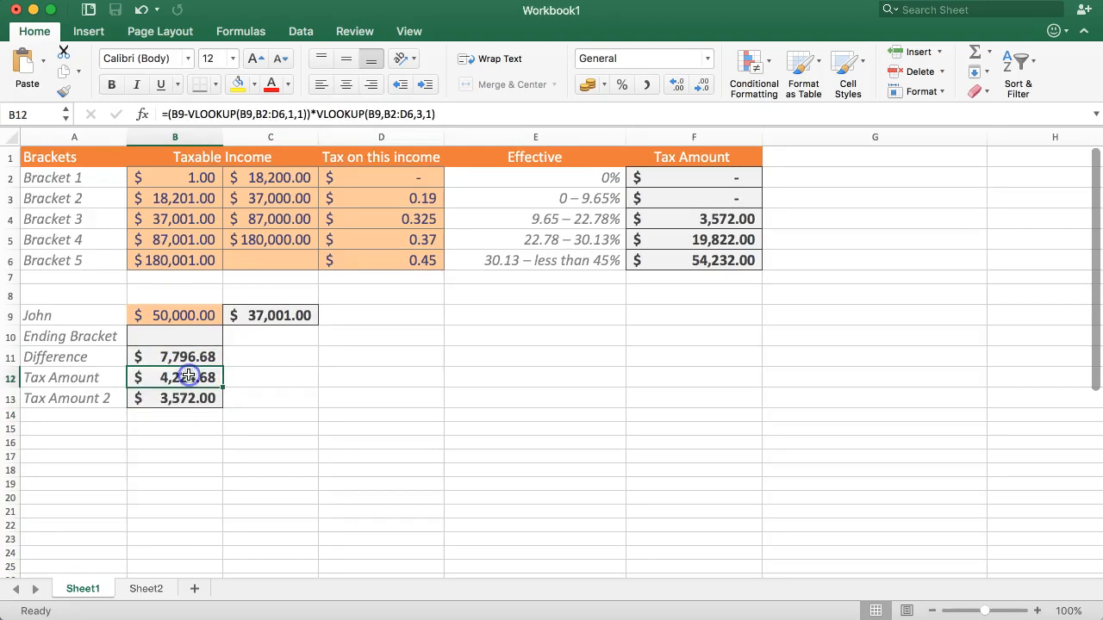
# Step: Enter the total as the fixed value 7796.68 in C11 for reference
pyautogui.click(245, 353)
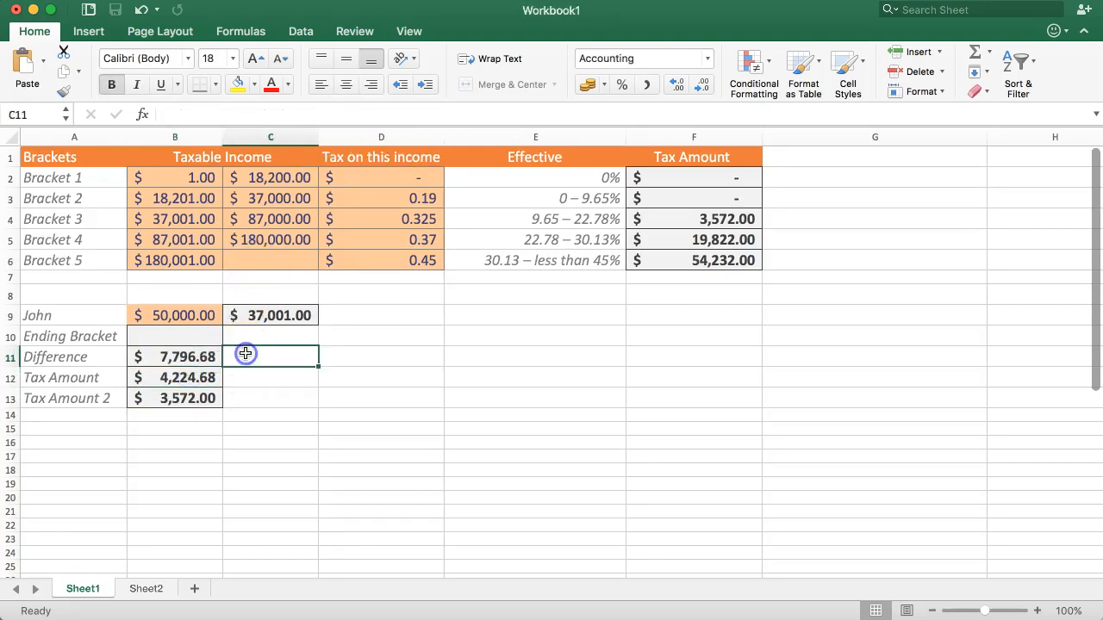
pyautogui.write('7,')
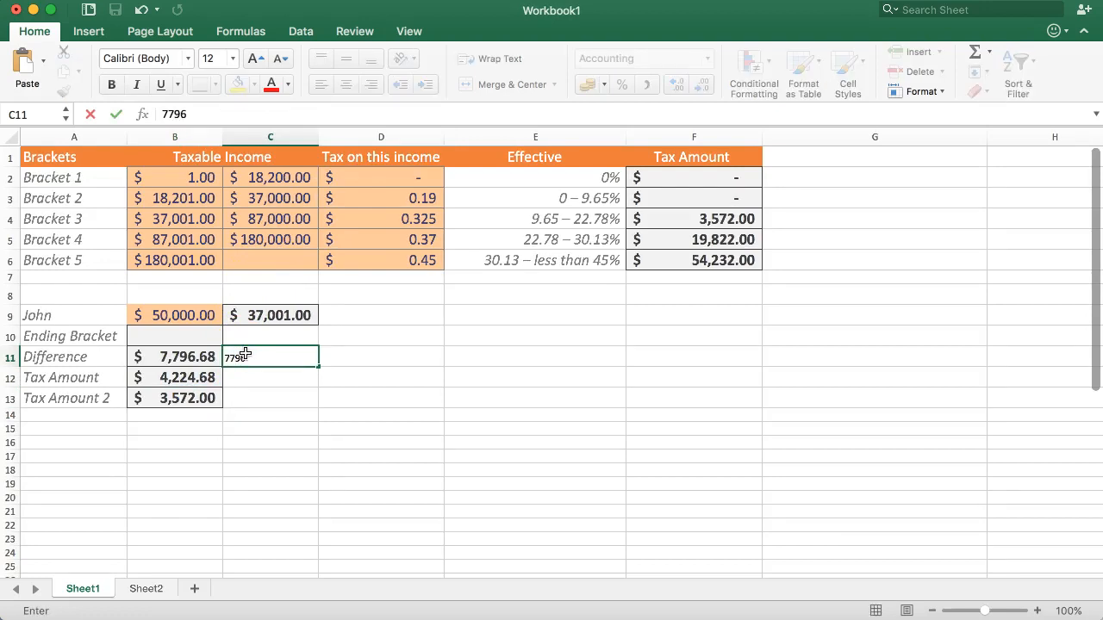
pyautogui.write('796.68')
pyautogui.press('Return')
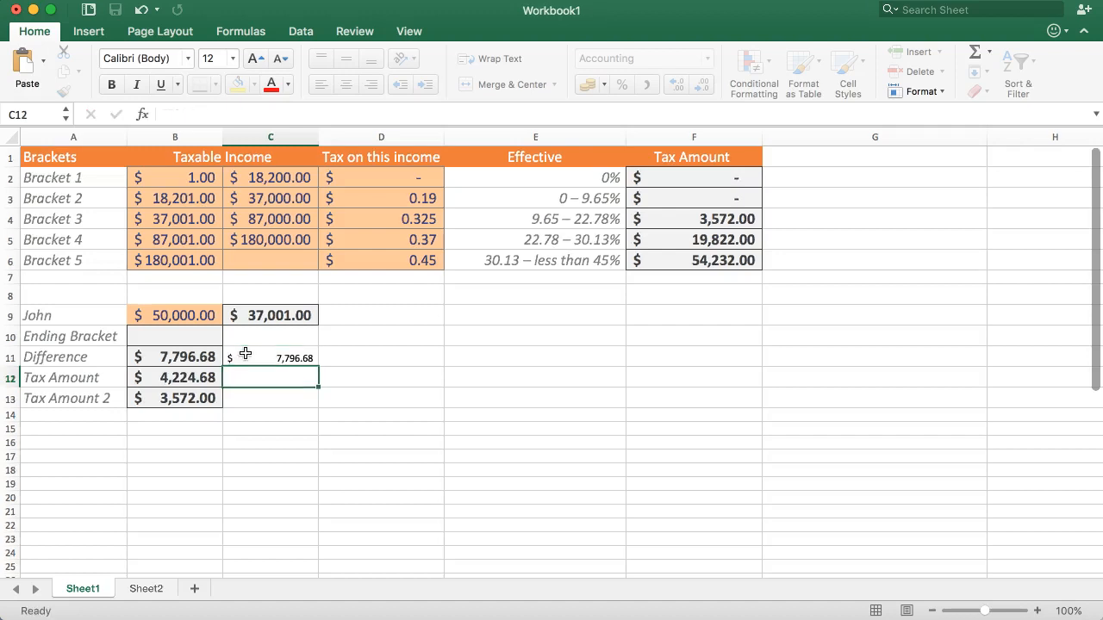
pyautogui.press('Down')
pyautogui.press('Down')
pyautogui.press('Up')
pyautogui.press('Left')
pyautogui.press('Down')
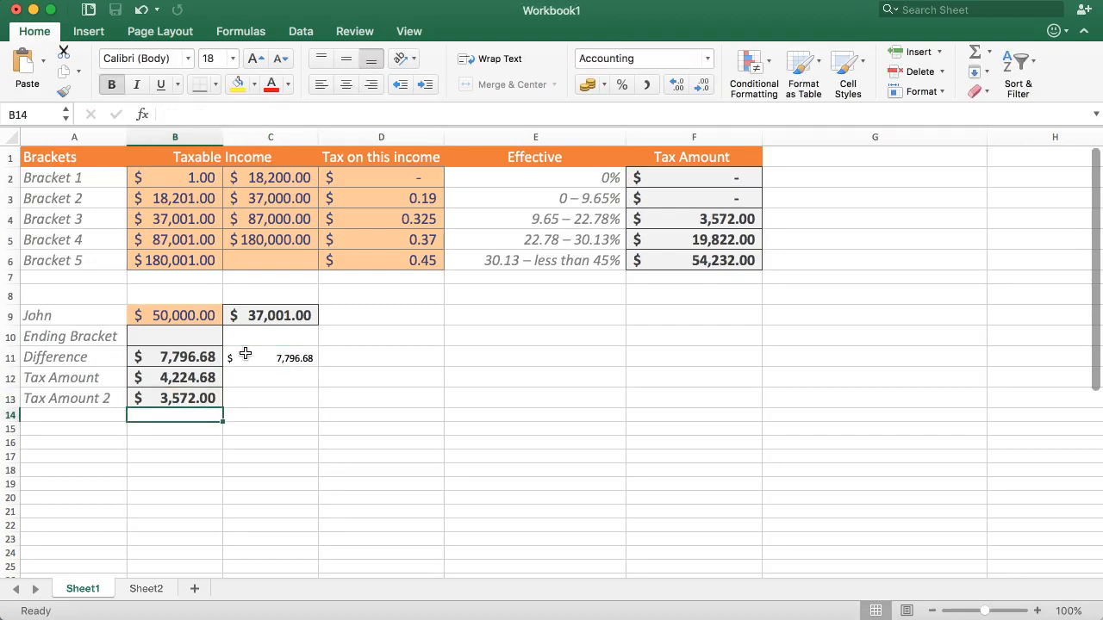
pyautogui.click(173, 376)
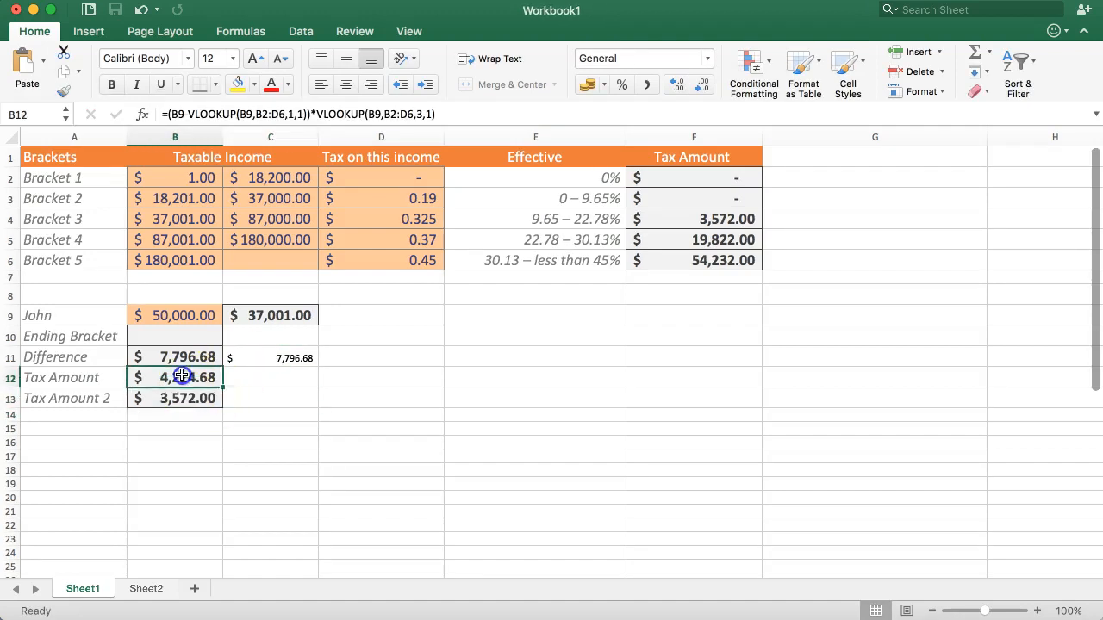
pyautogui.click(438, 113)
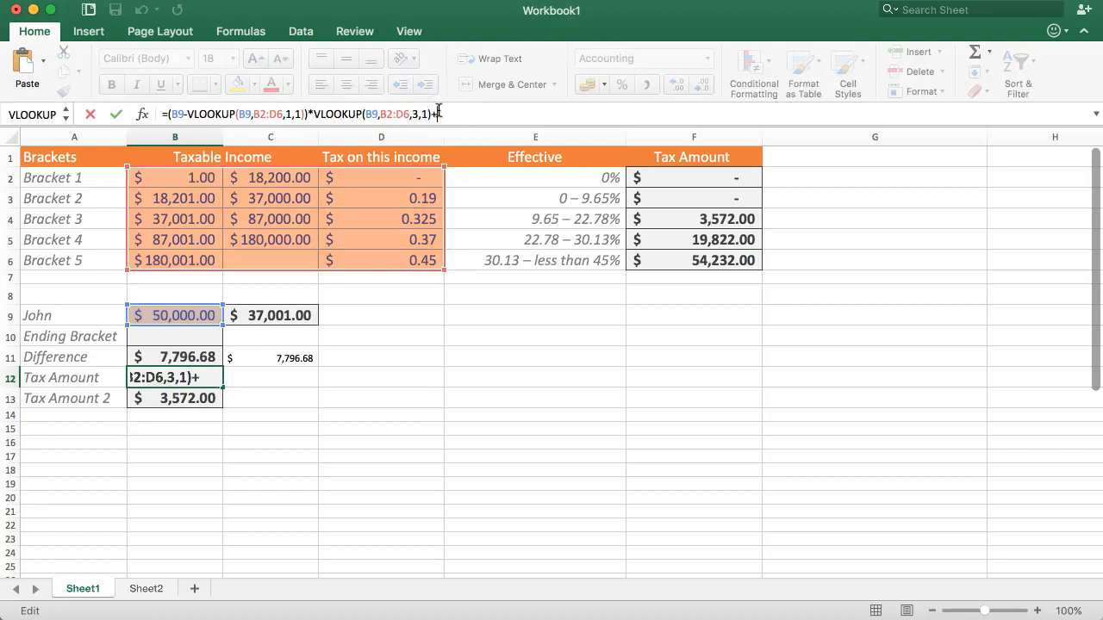
pyautogui.write('+')
pyautogui.click(181, 401)
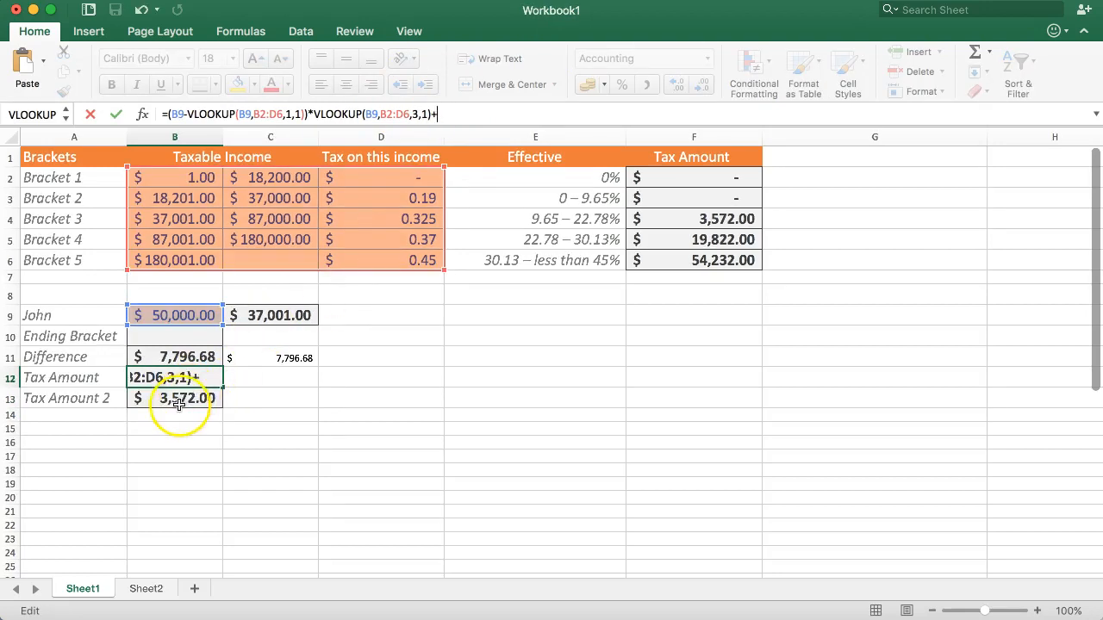
pyautogui.press('Escape')
pyautogui.click(177, 433)
# Step: Copy VLOOKUP(B9,B2:F6,5,1), without the equals sign, from the Tax Amount 2 formula in B13
pyautogui.click(177, 400)
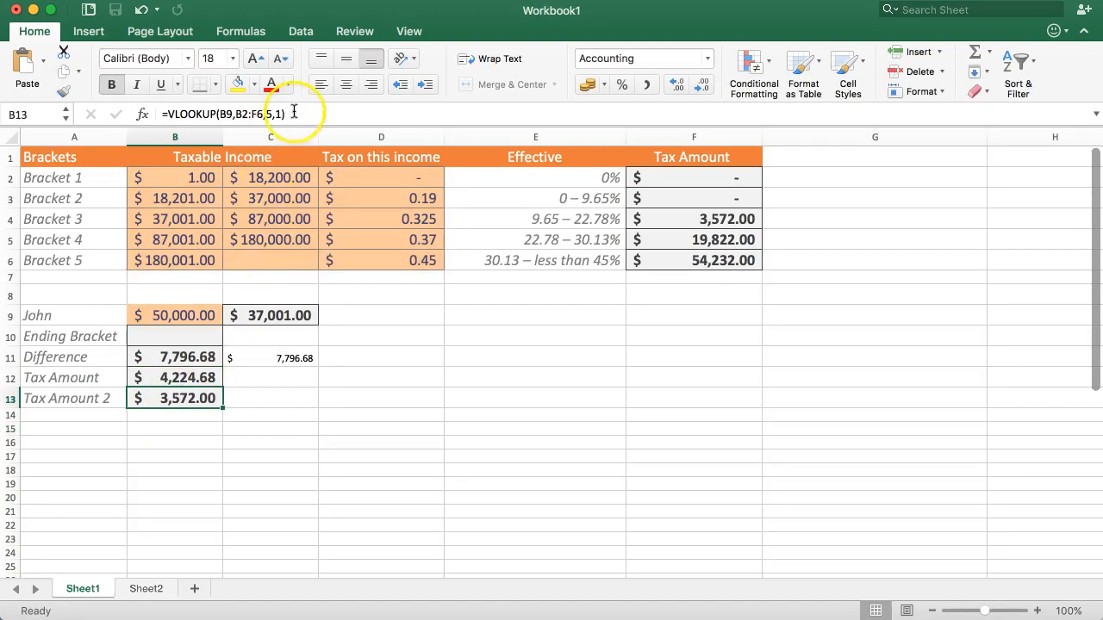
pyautogui.moveTo(290, 114); pyautogui.dragTo(167, 118)
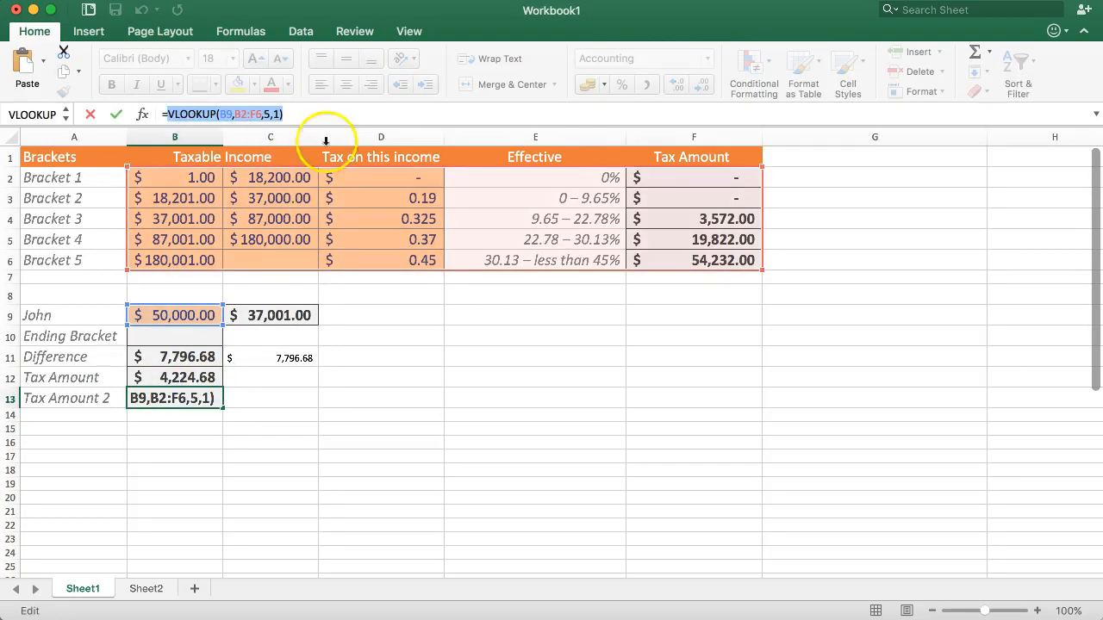
pyautogui.press('BackSpace')
pyautogui.press('Escape')
# Step: Append +VLOOKUP(B9,B2:F6,5,1) to the Tax Amount formula in B12, and compare the result with the reference value in C11
pyautogui.click(193, 375)
pyautogui.click(439, 114)
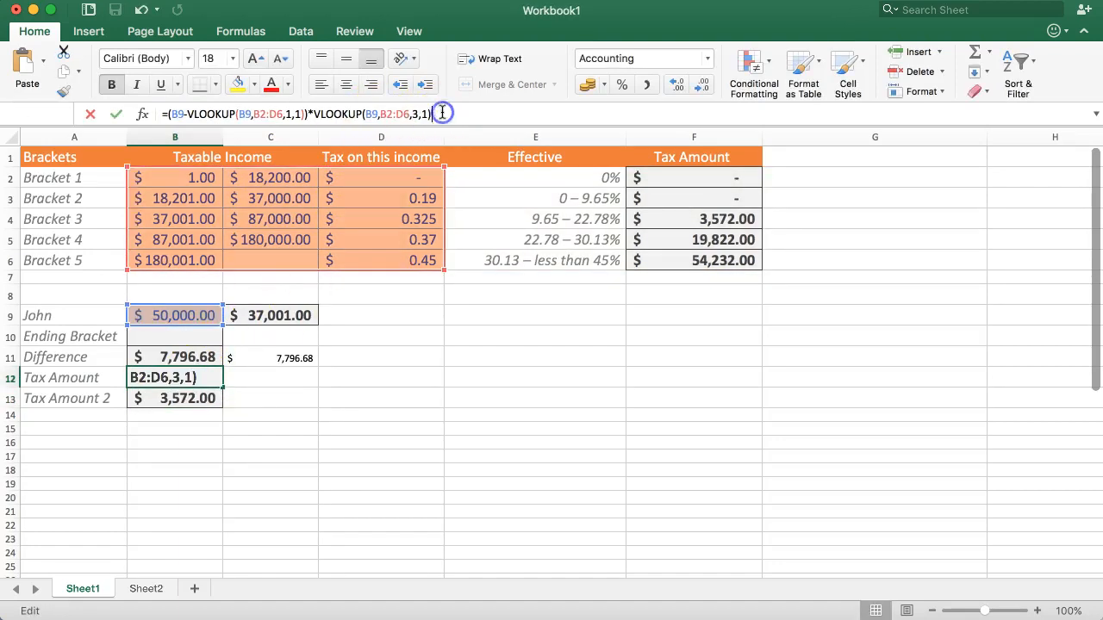
pyautogui.write('+')
pyautogui.press('super+v')
pyautogui.press('Return')
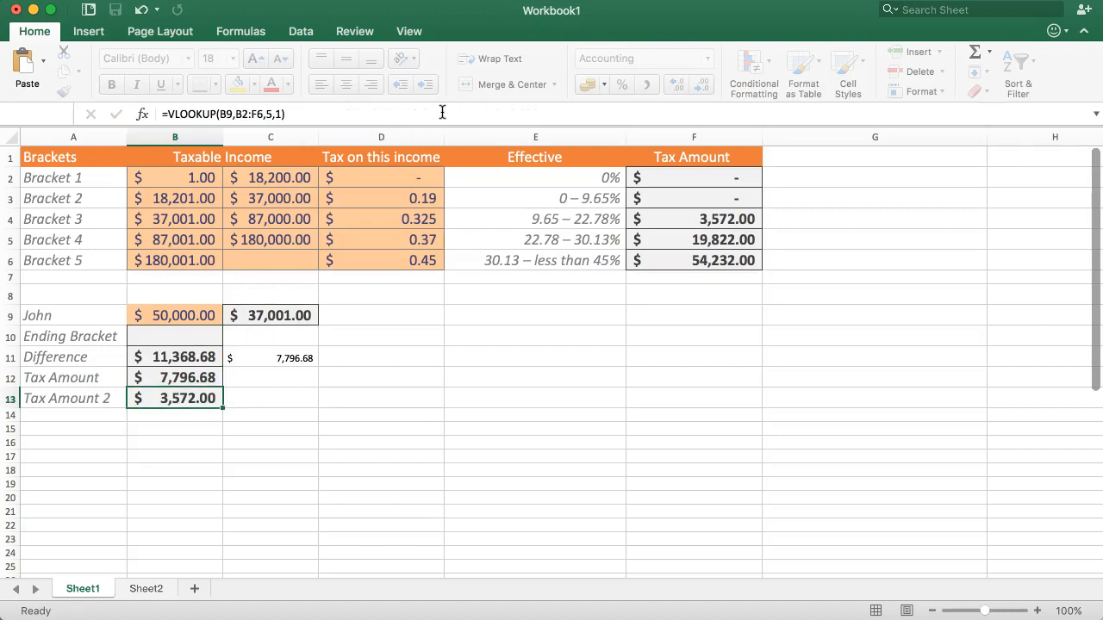
pyautogui.click(200, 377)
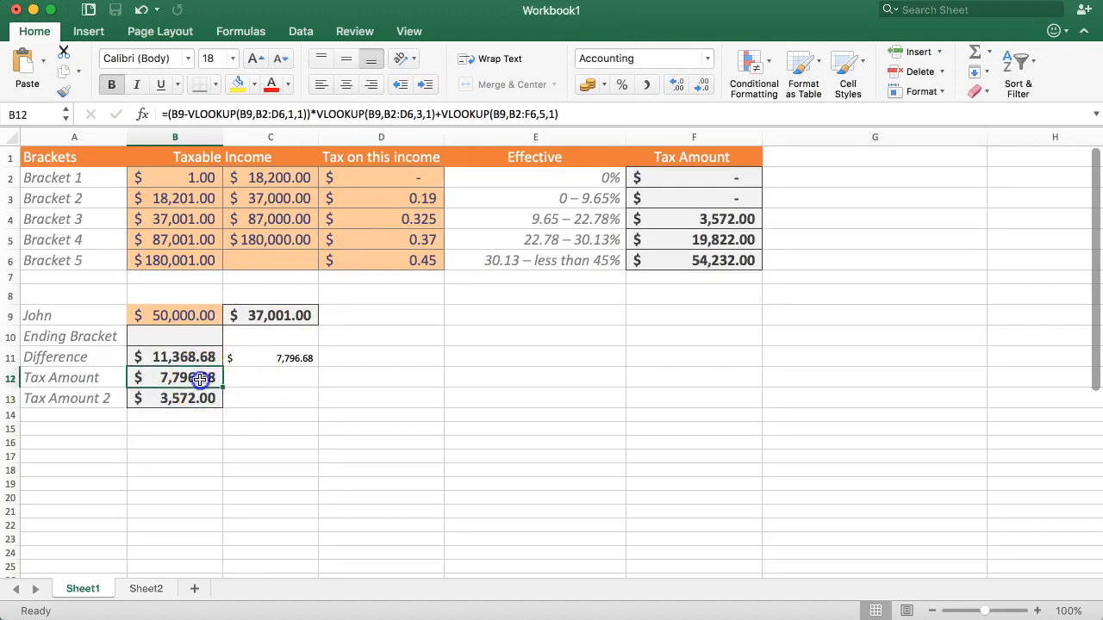
pyautogui.click(278, 343)
pyautogui.click(262, 359)
pyautogui.click(197, 378)
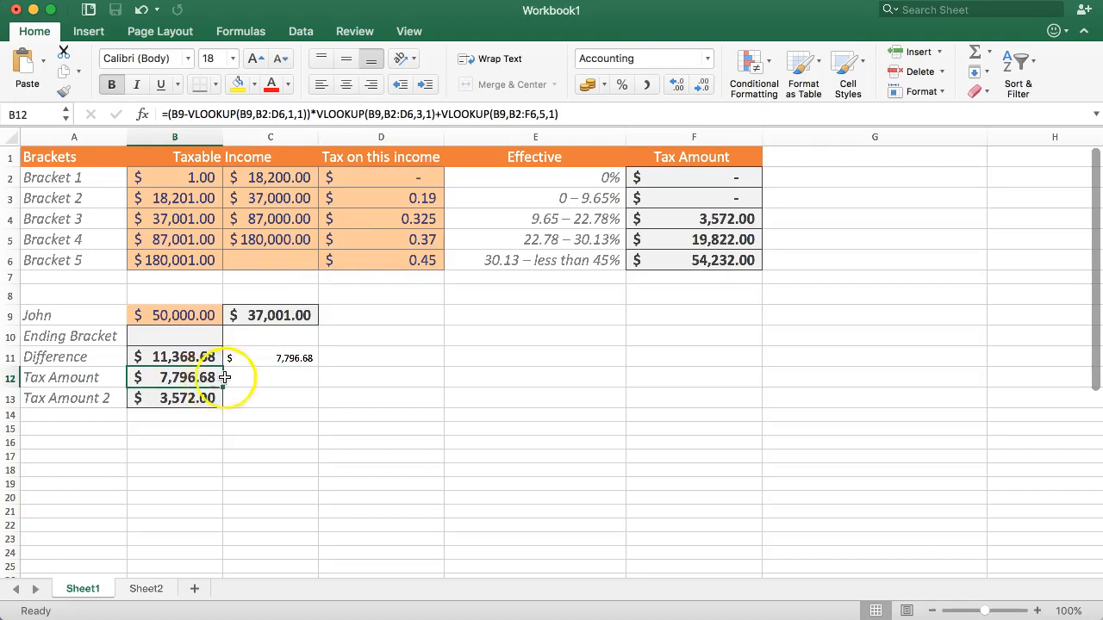
# Step: Cut the entire combined tax formula out of the Tax Amount cell B12
pyautogui.moveTo(554, 114); pyautogui.dragTo(147, 111)
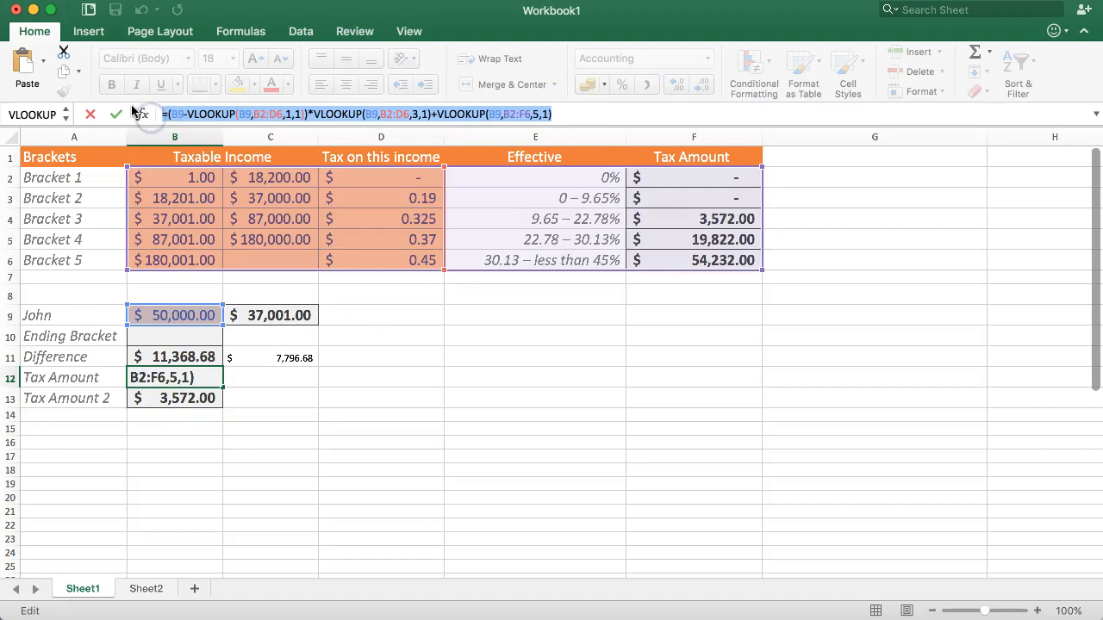
pyautogui.press('BackSpace')
pyautogui.press('Return')
# Step: Replace the formula in C9 with the cut =(B9-VLOOKUP(B9,B2:D6,1,1))*VLOOKUP(B9,B2:D6,3,1)+VLOOKUP(B9,B2:F6,5,1), and compare the result with C11
pyautogui.press('Up')
pyautogui.press('Up')
pyautogui.press('Up')
pyautogui.press('Up')
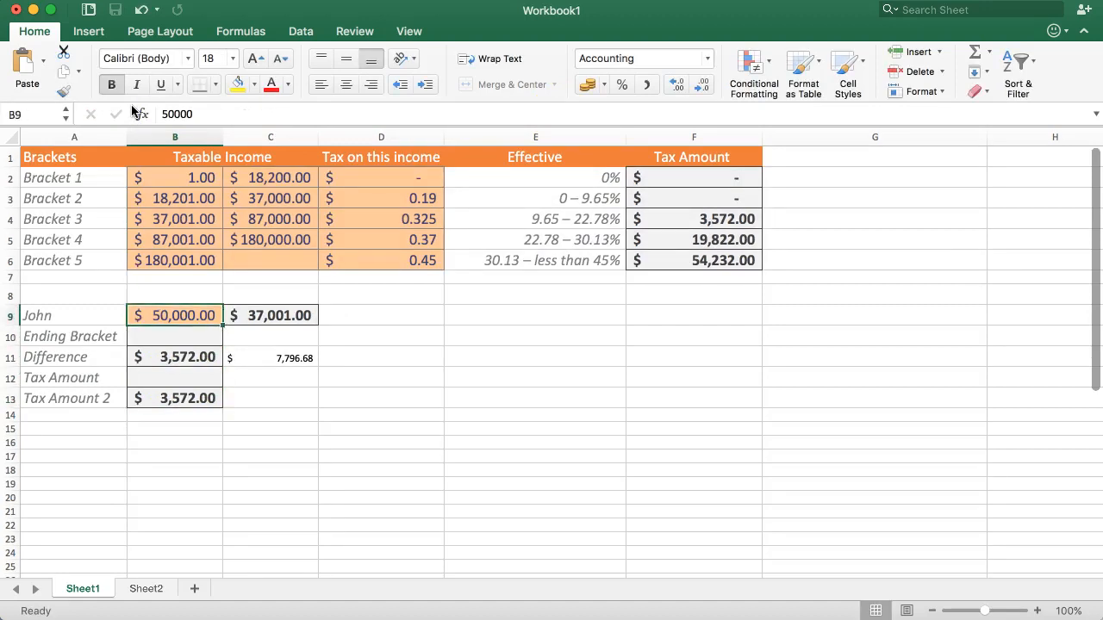
pyautogui.press('Right')
pyautogui.moveTo(326, 115); pyautogui.dragTo(145, 117)
pyautogui.press('super+v')
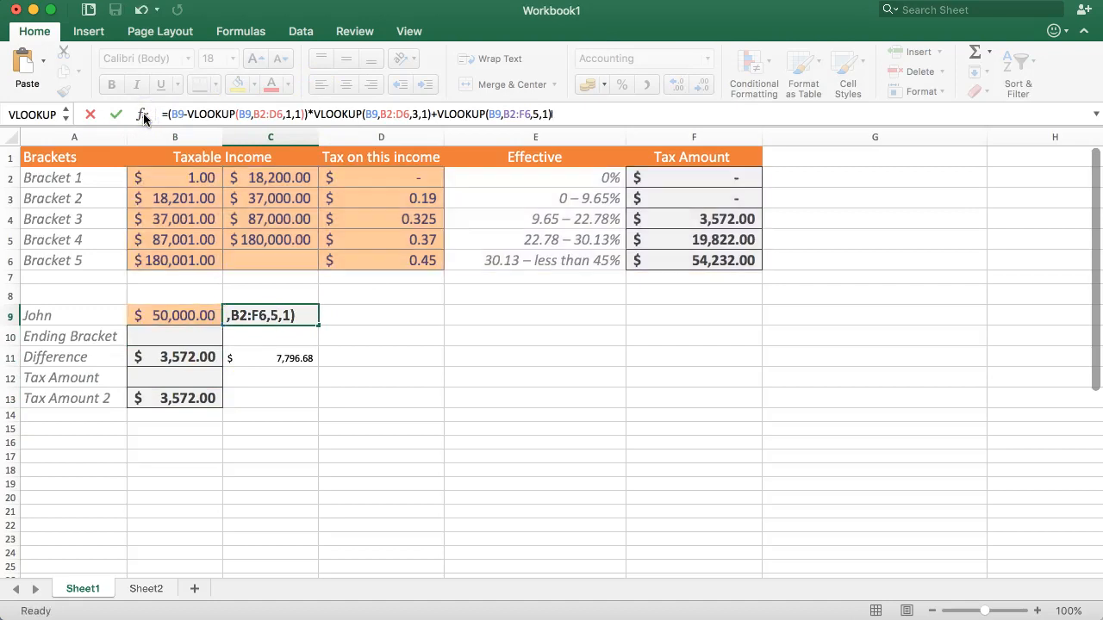
pyautogui.click(259, 330)
pyautogui.click(281, 362)
pyautogui.click(288, 312)
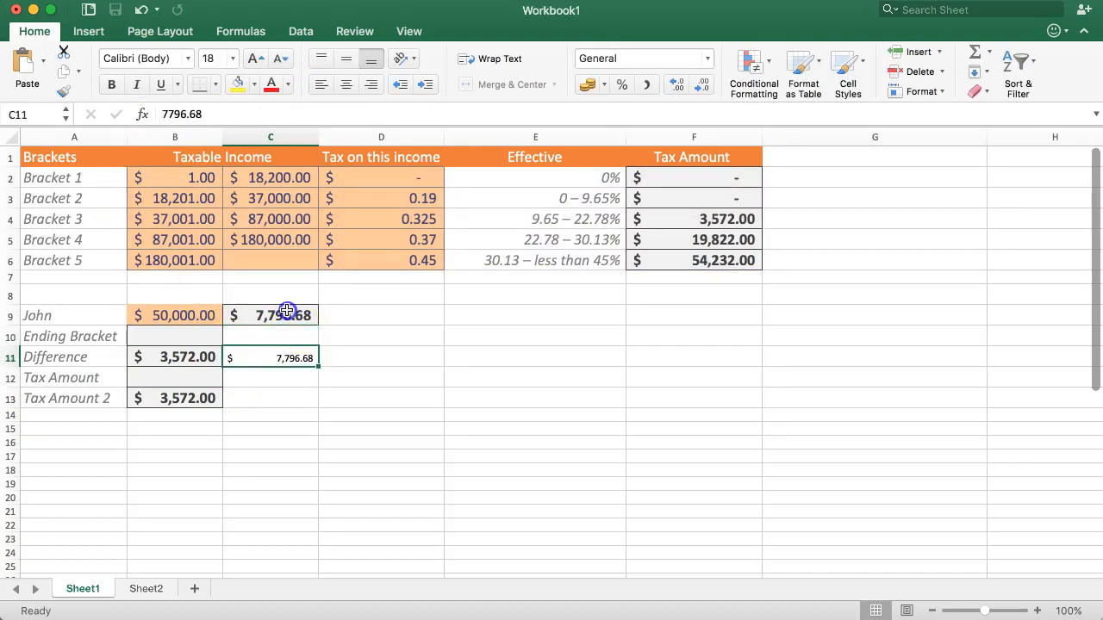
# Step: Clear the intermediate values in B11:C13 and delete rows 10 to 13 with the leftover labels
pyautogui.moveTo(174, 356); pyautogui.dragTo(279, 388)
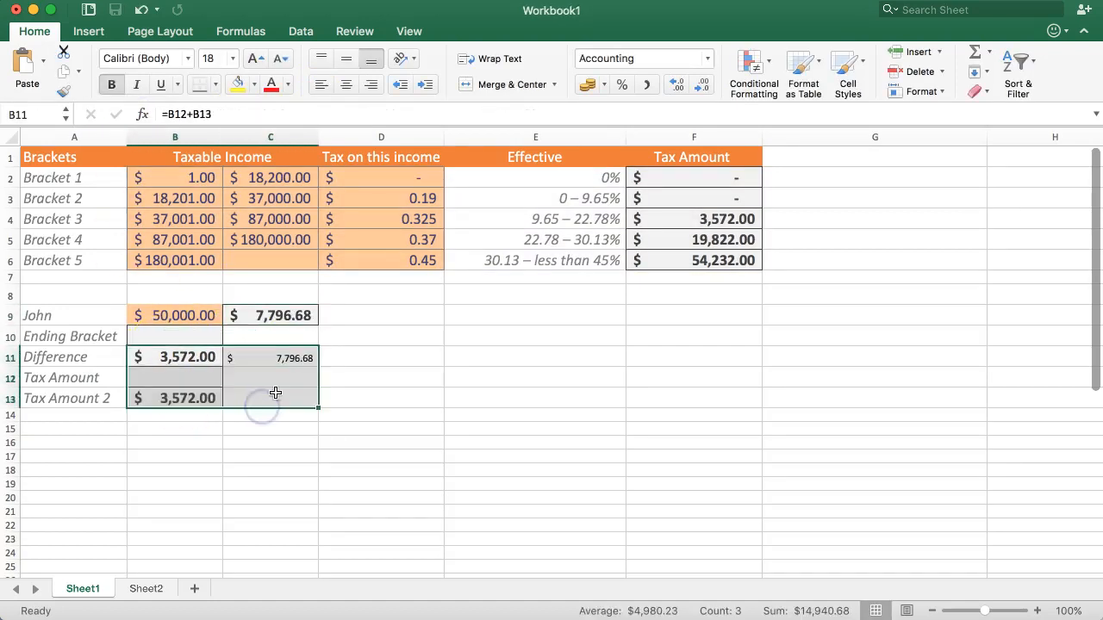
pyautogui.press('Delete')
pyautogui.moveTo(18, 339); pyautogui.dragTo(17, 391)
pyautogui.rightClick(17, 364)
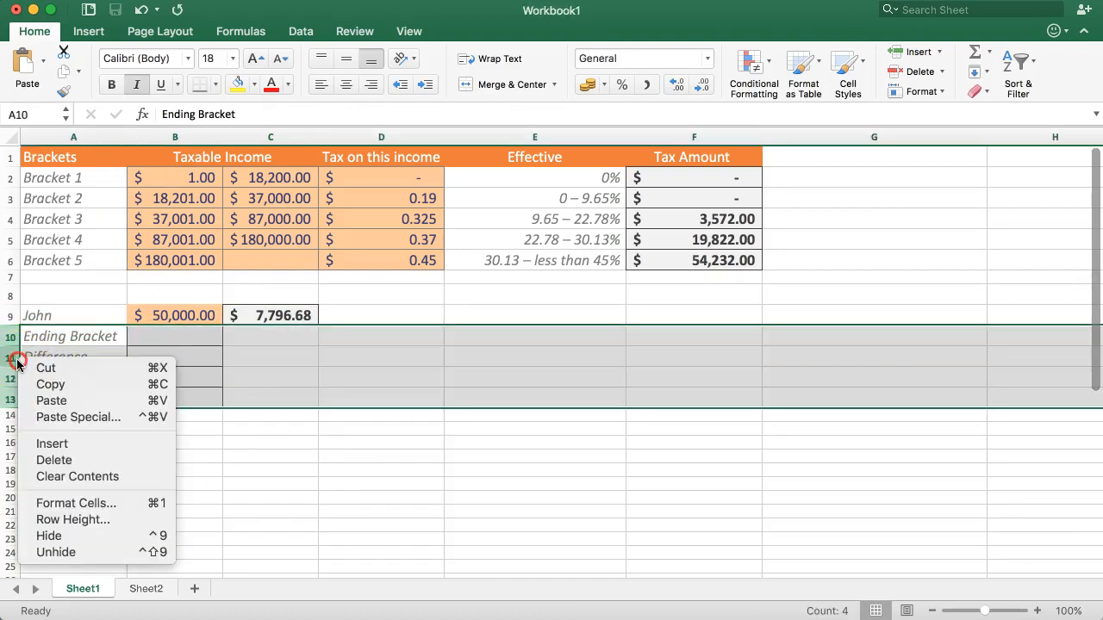
pyautogui.click(53, 460)
pyautogui.click(202, 401)
# Step: Test the combined formula by setting the taxable income in B9 to 20,000
pyautogui.click(184, 321)
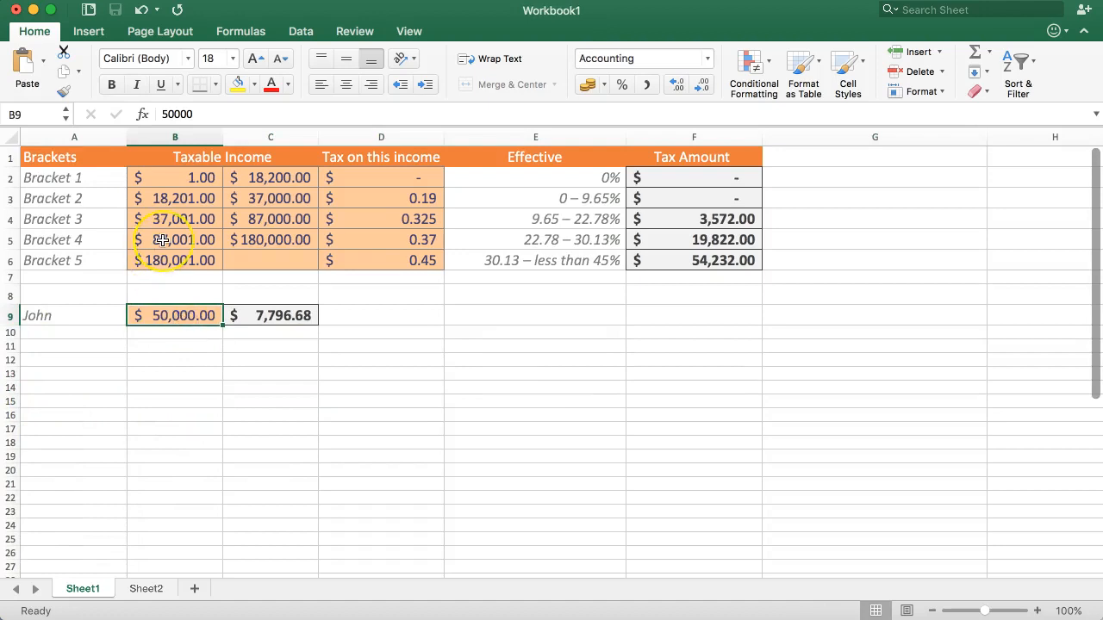
pyautogui.click(164, 315)
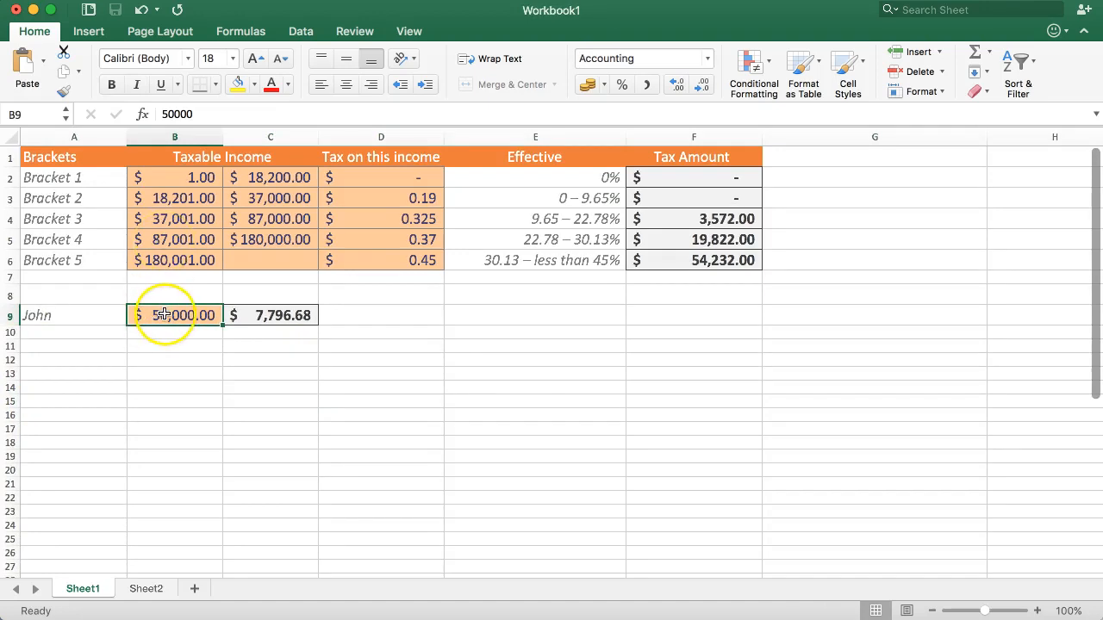
pyautogui.write('20,0')
pyautogui.write('00')
pyautogui.press('Return')
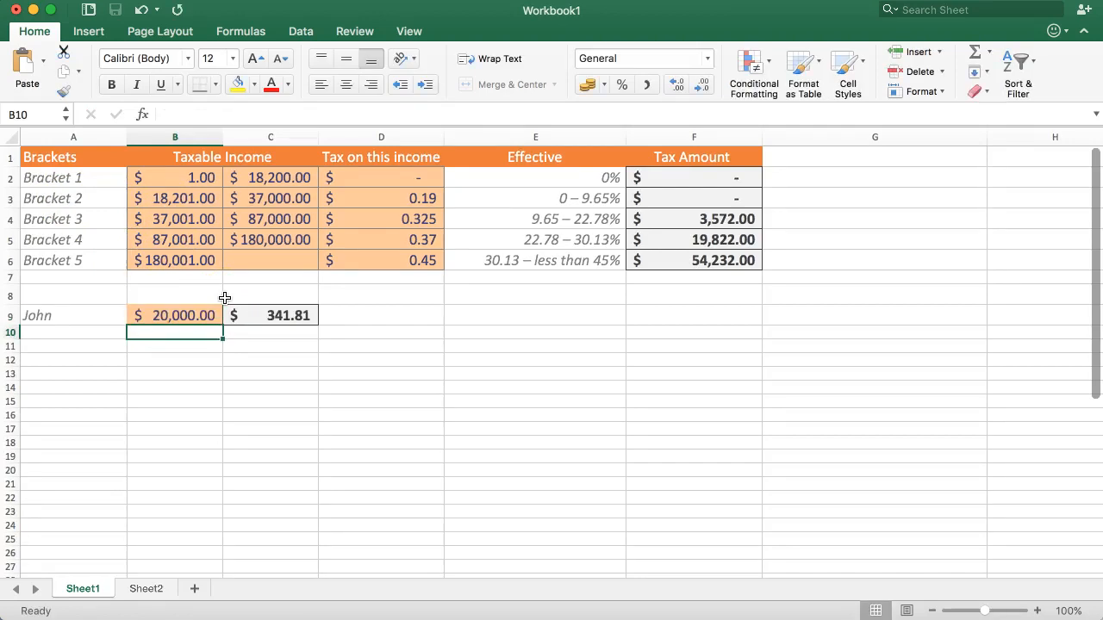
# Step: Enter the check formula =B9-B3 in B10 to subtract the Bracket 2 threshold from the taxable income
pyautogui.click(196, 334)
pyautogui.write('=')
pyautogui.click(157, 315)
pyautogui.write('-')
pyautogui.click(172, 198)
pyautogui.press('Return')
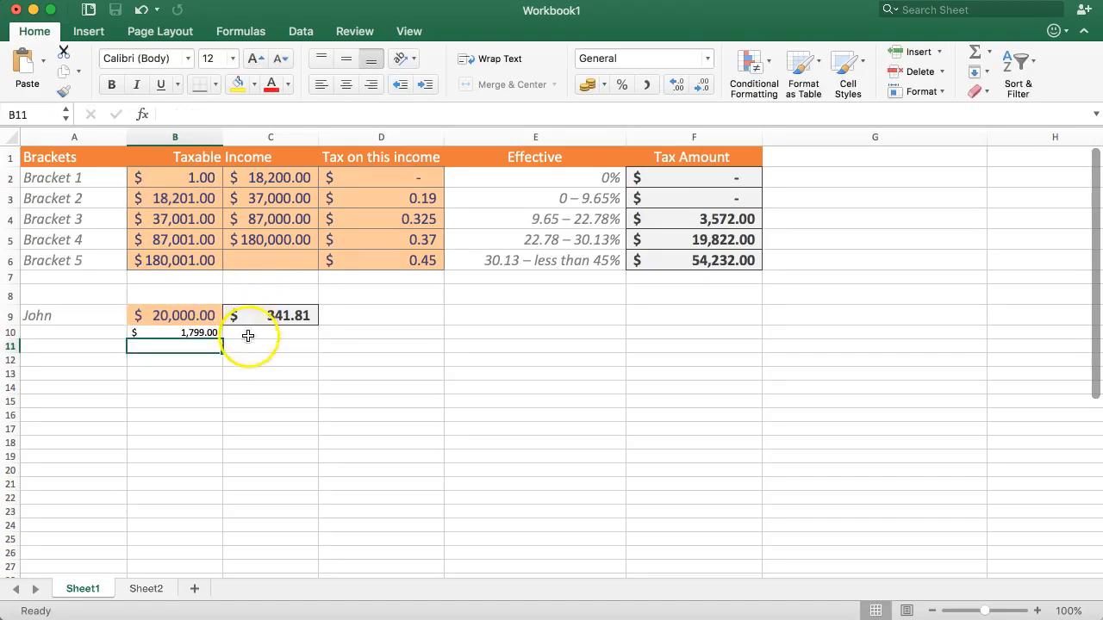
# Step: Enter the check formula =B10*D3 in C10 to apply the Bracket 2 tax rate, and compare it with C9
pyautogui.click(252, 332)
pyautogui.click(198, 333)
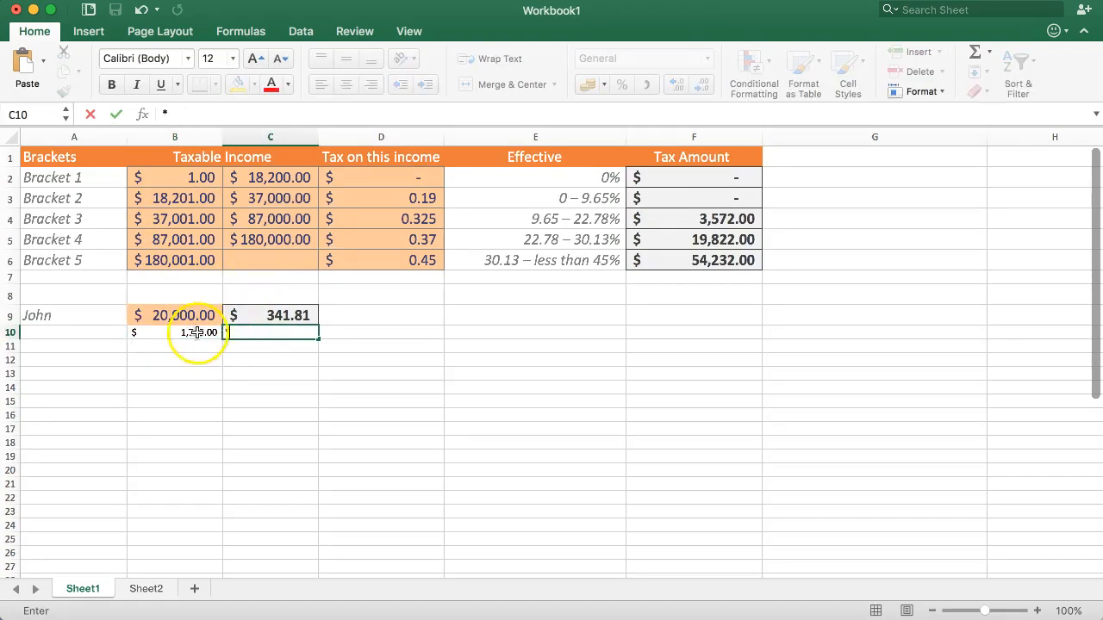
pyautogui.click(261, 331)
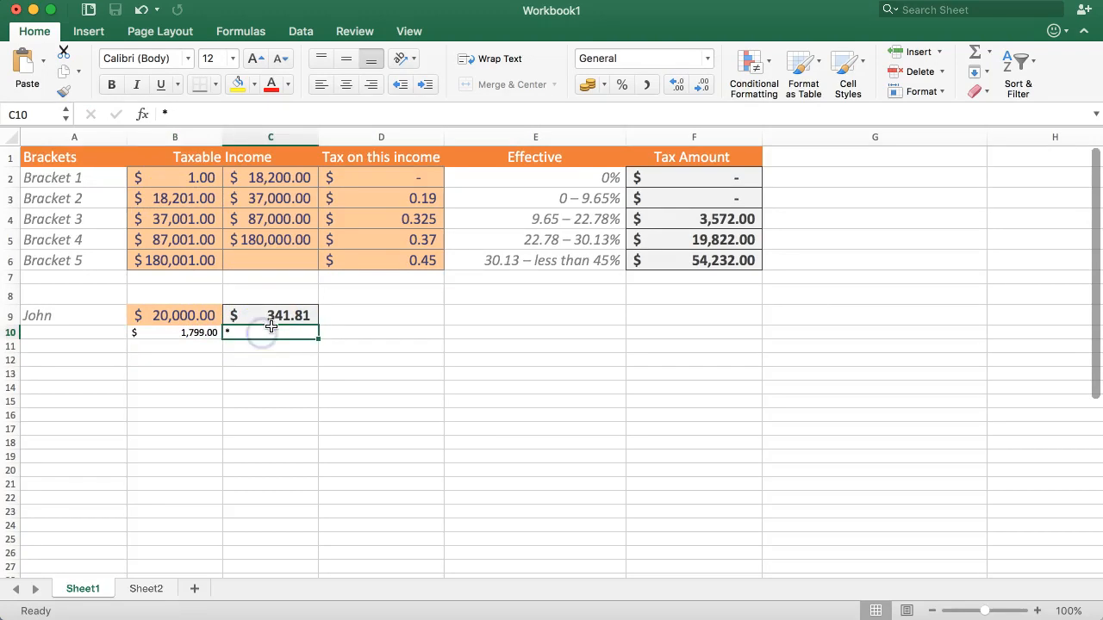
pyautogui.write('=')
pyautogui.press('Left')
pyautogui.click(387, 193)
pyautogui.press('Return')
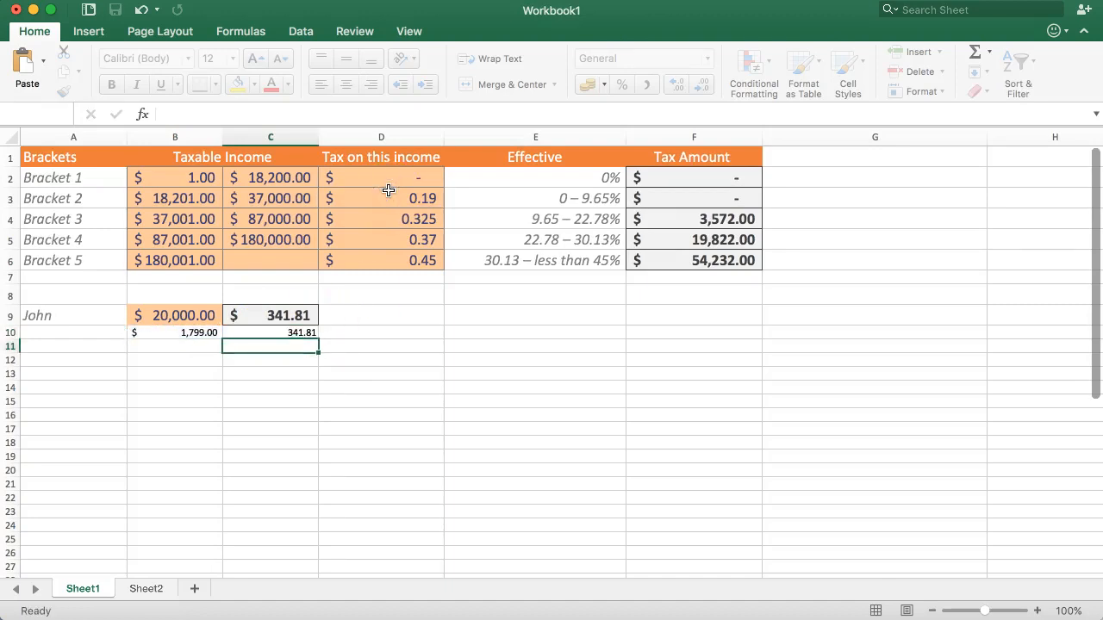
# Step: Clear the check calculations in B10:C10 and set the taxable income in B9 to 100,000
pyautogui.moveTo(284, 335); pyautogui.dragTo(176, 332)
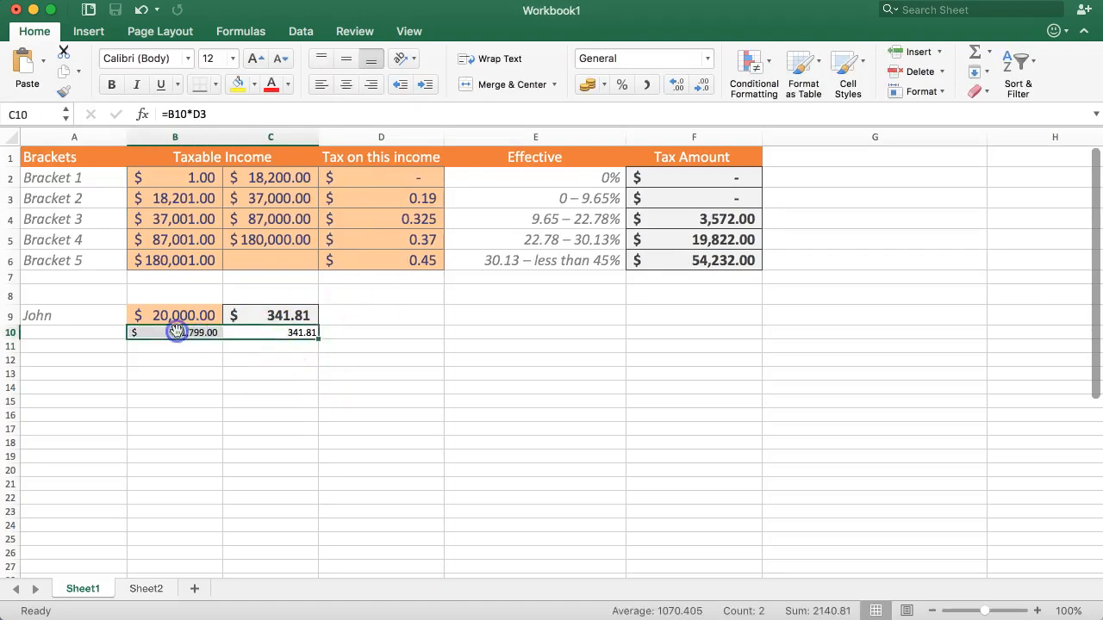
pyautogui.press('Delete')
pyautogui.moveTo(171, 299); pyautogui.dragTo(168, 316)
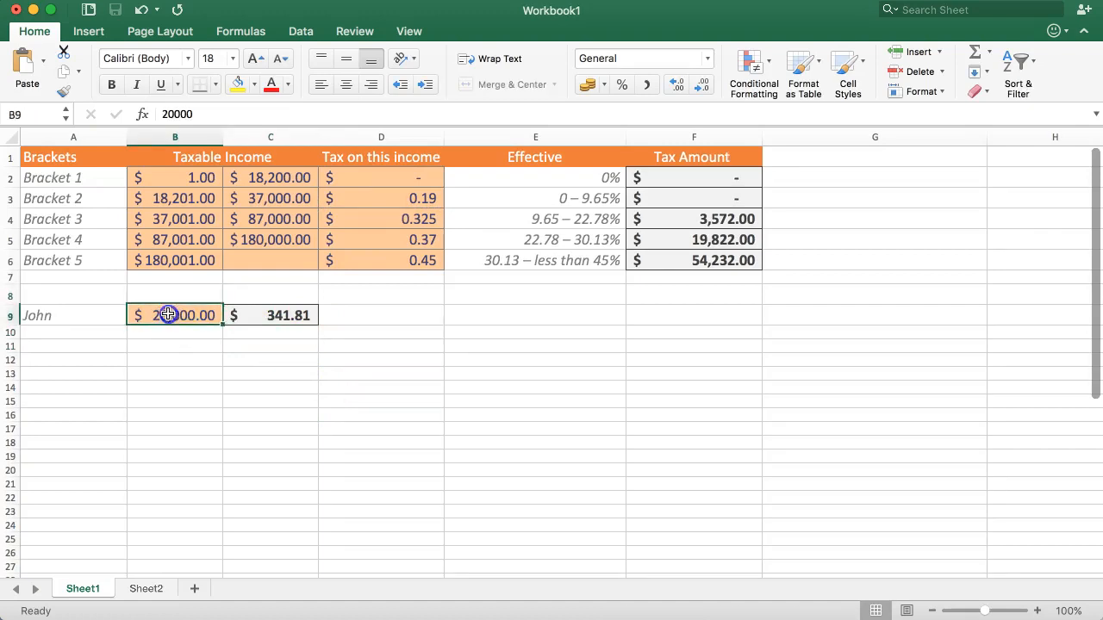
pyautogui.write('1')
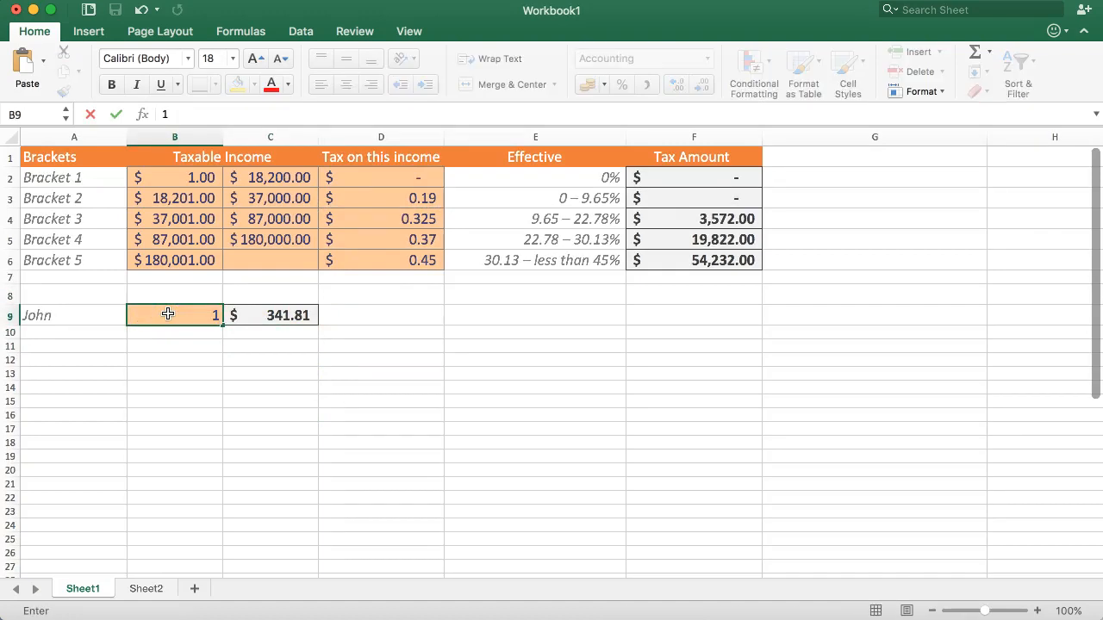
pyautogui.write('00,000')
pyautogui.press('Return')
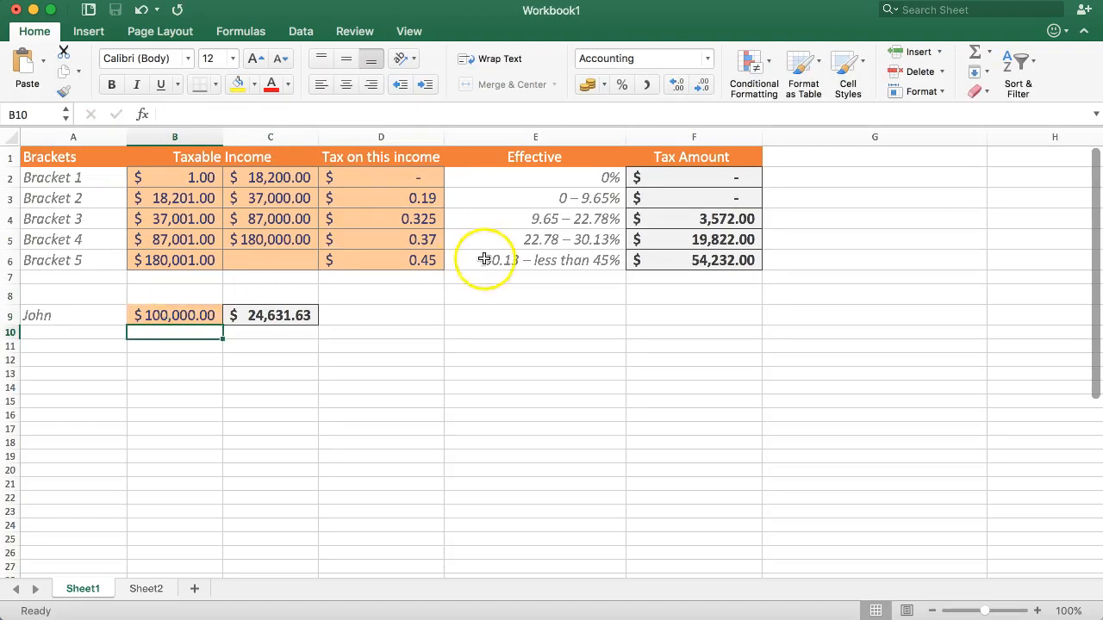
# Step: Inspect the Bracket 4 tax amount formula in F5 and set the taxable income in B9 to 200,000
pyautogui.click(685, 239)
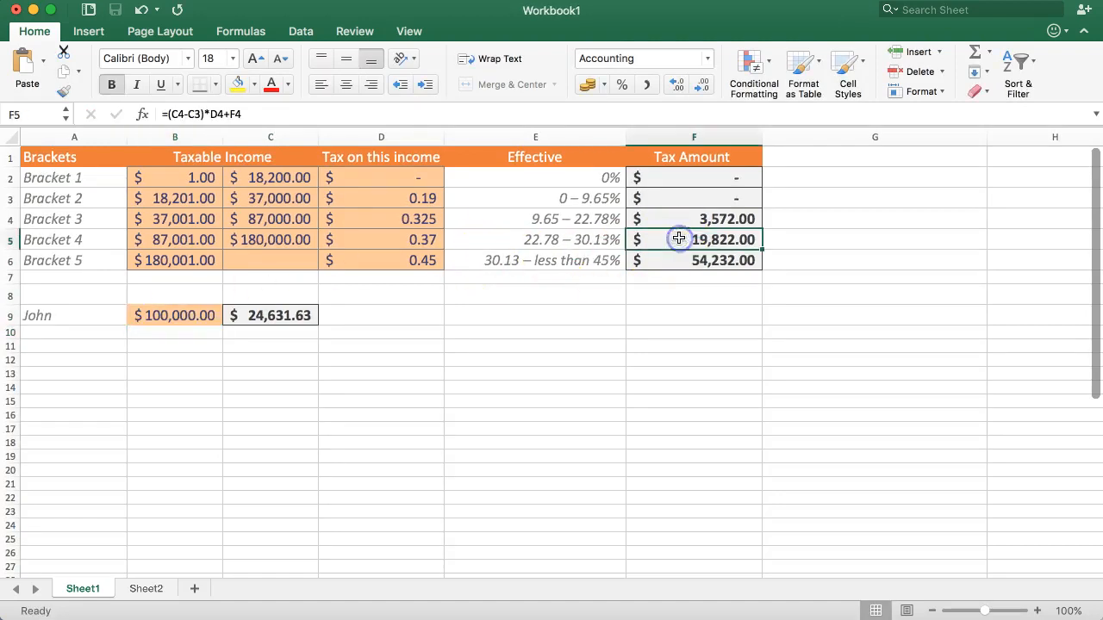
pyautogui.click(176, 316)
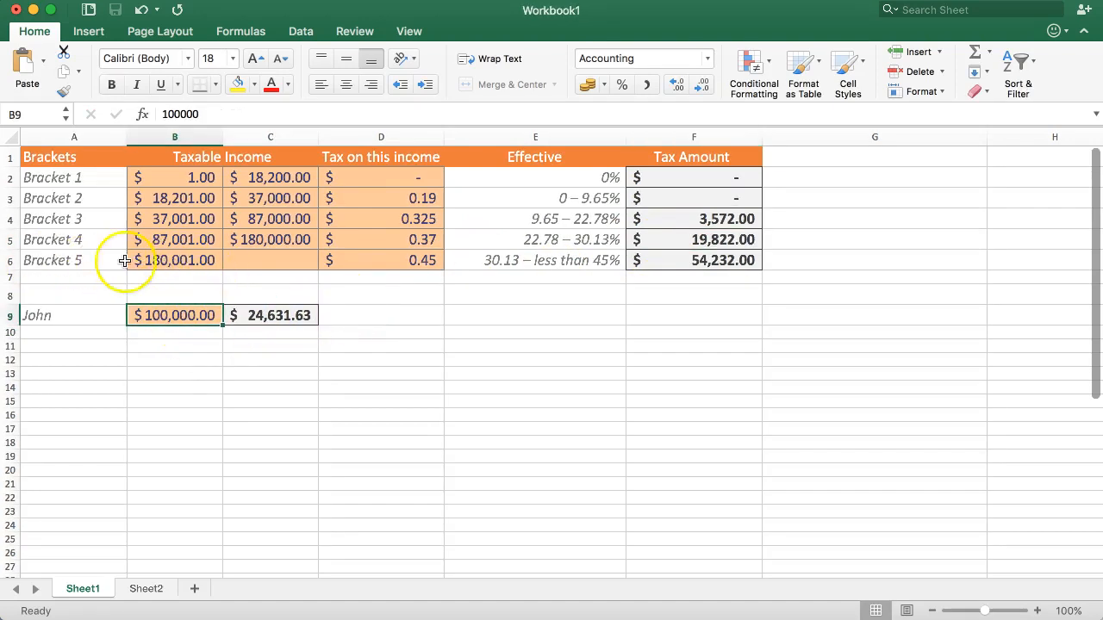
pyautogui.write('2')
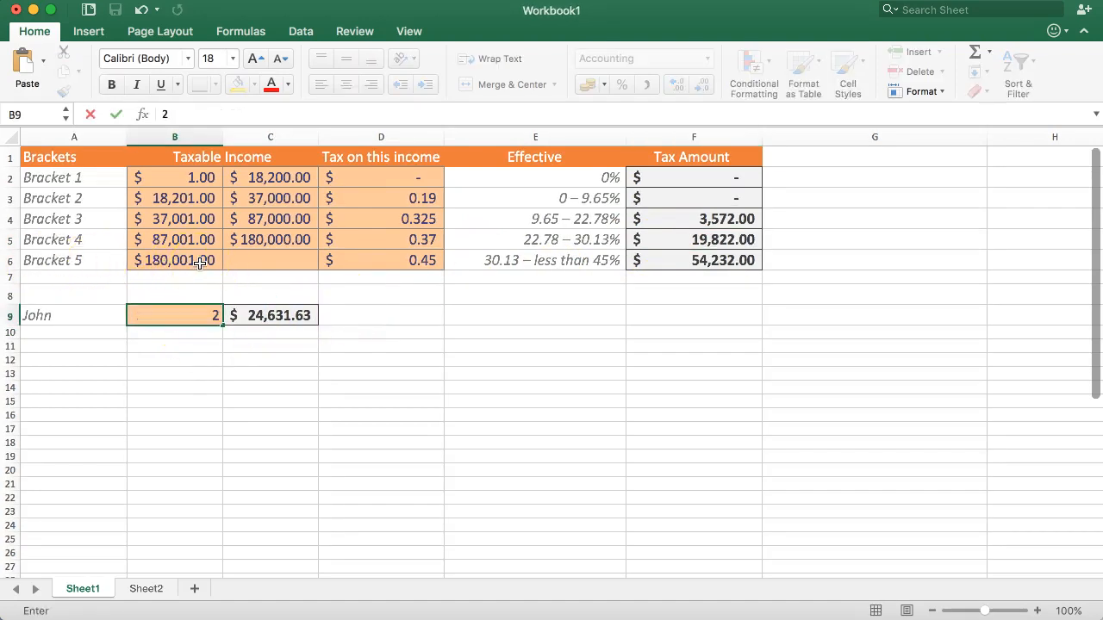
pyautogui.press('Return')
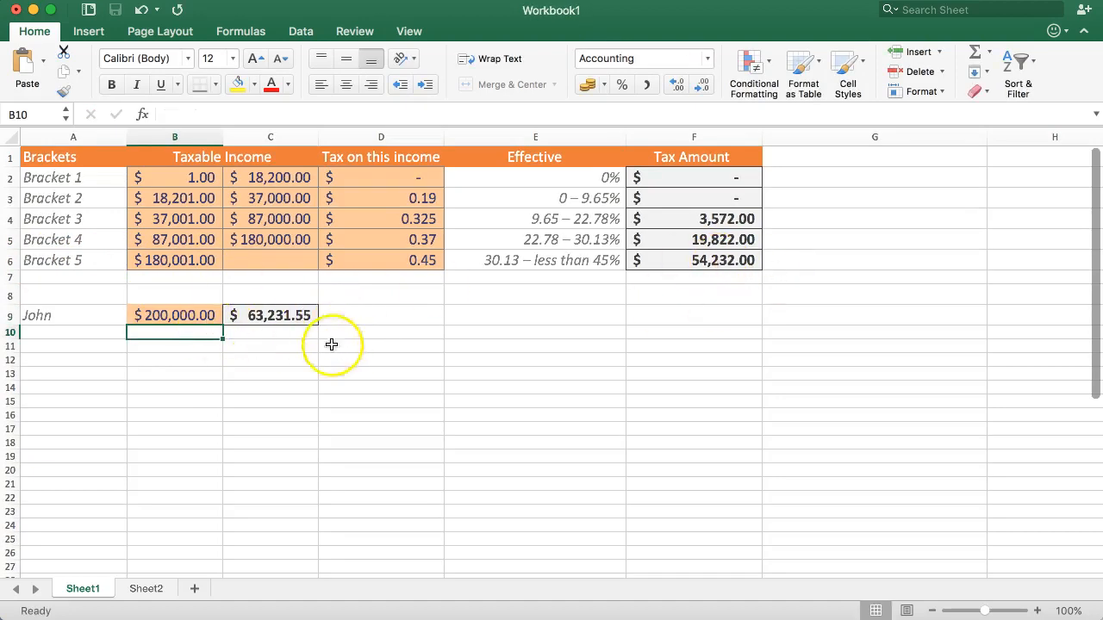
pyautogui.write('=')
pyautogui.click(147, 314)
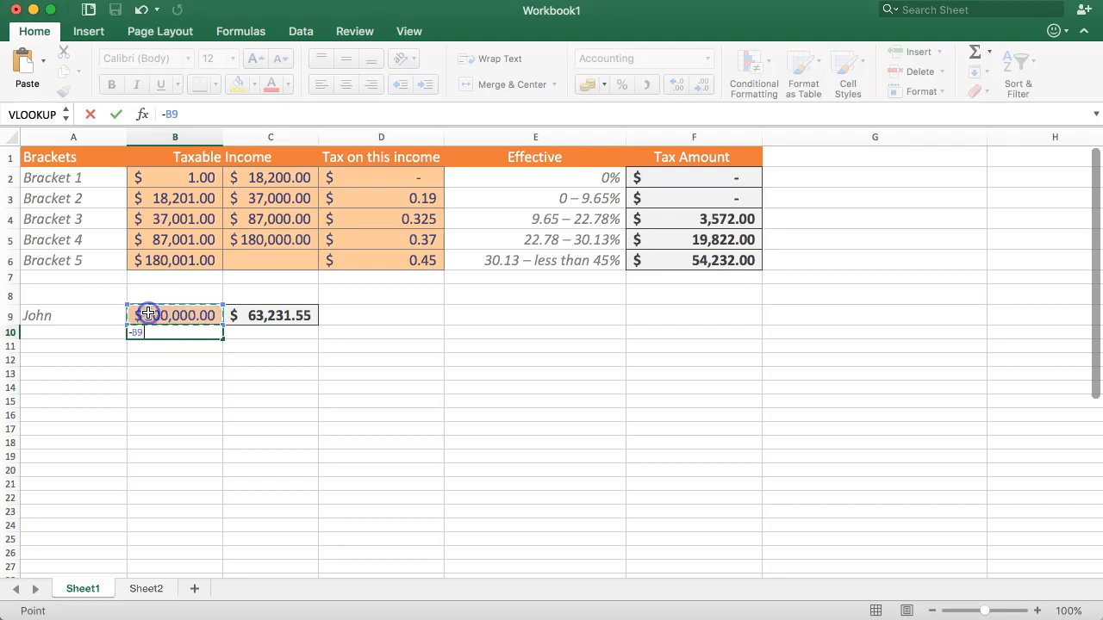
pyautogui.press('Escape')
# Step: Enter the check formula =B9-B6 in B10 to subtract the Bracket 5 threshold from the taxable income
pyautogui.write('=')
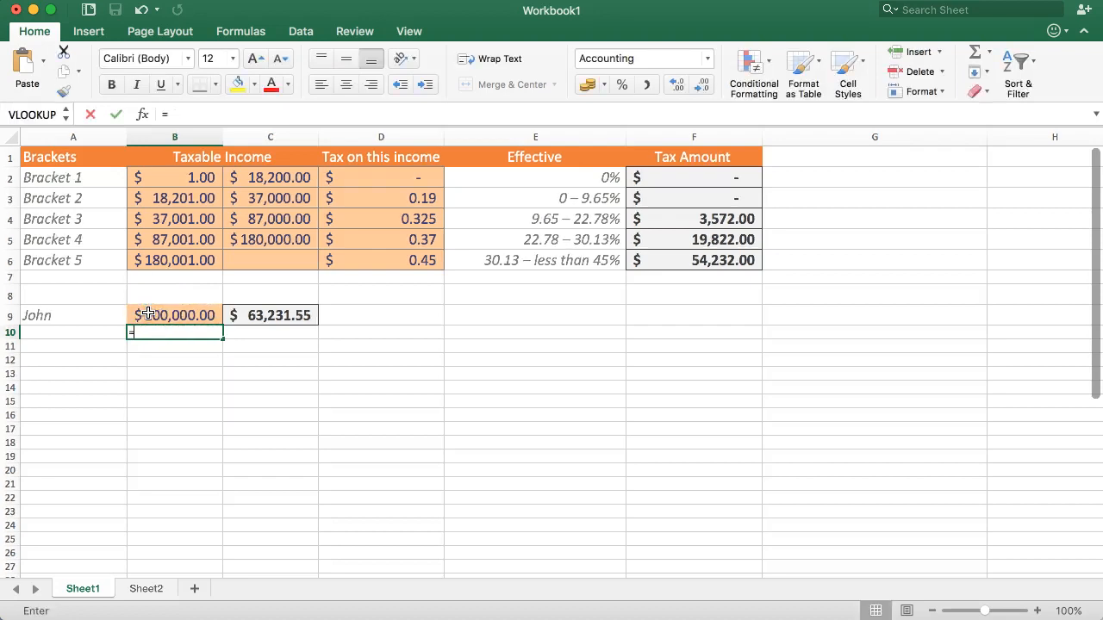
pyautogui.click(175, 314)
pyautogui.write('-')
pyautogui.click(167, 259)
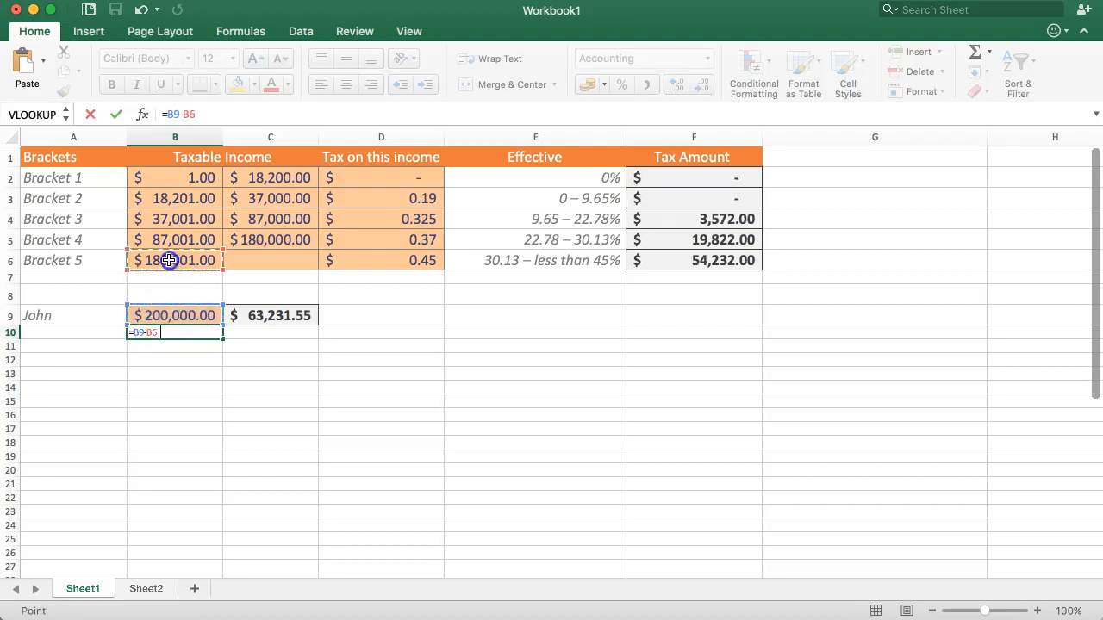
pyautogui.press('Return')
# Step: Enter the check formula =B10*D6 in C10 to apply the Bracket 5 tax rate to the difference
pyautogui.press('Up')
pyautogui.press('Right')
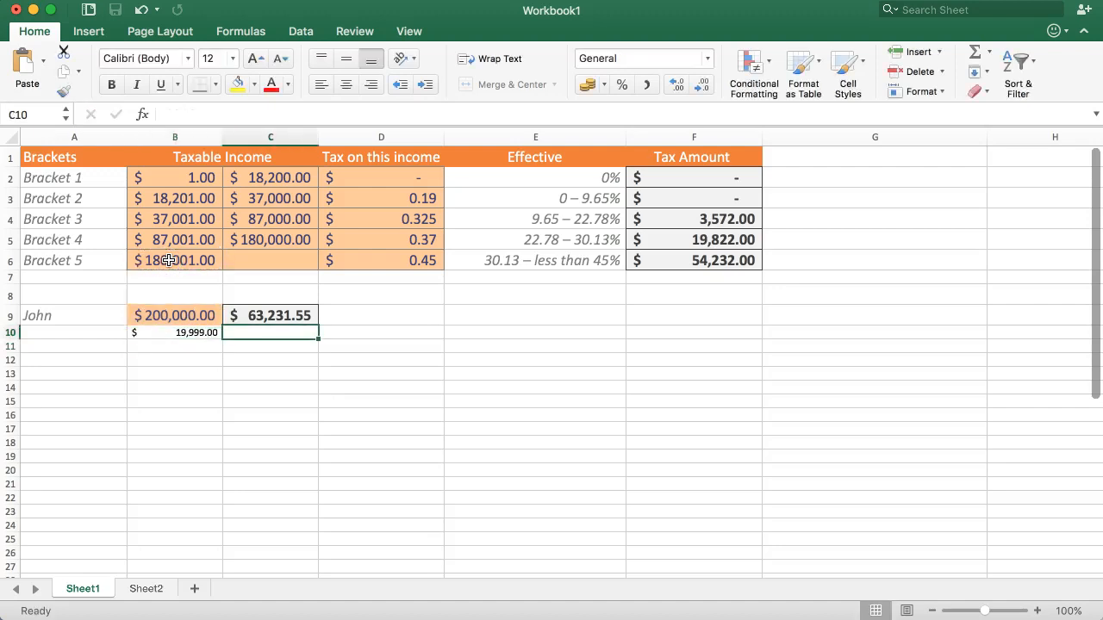
pyautogui.write('=')
pyautogui.press('Left')
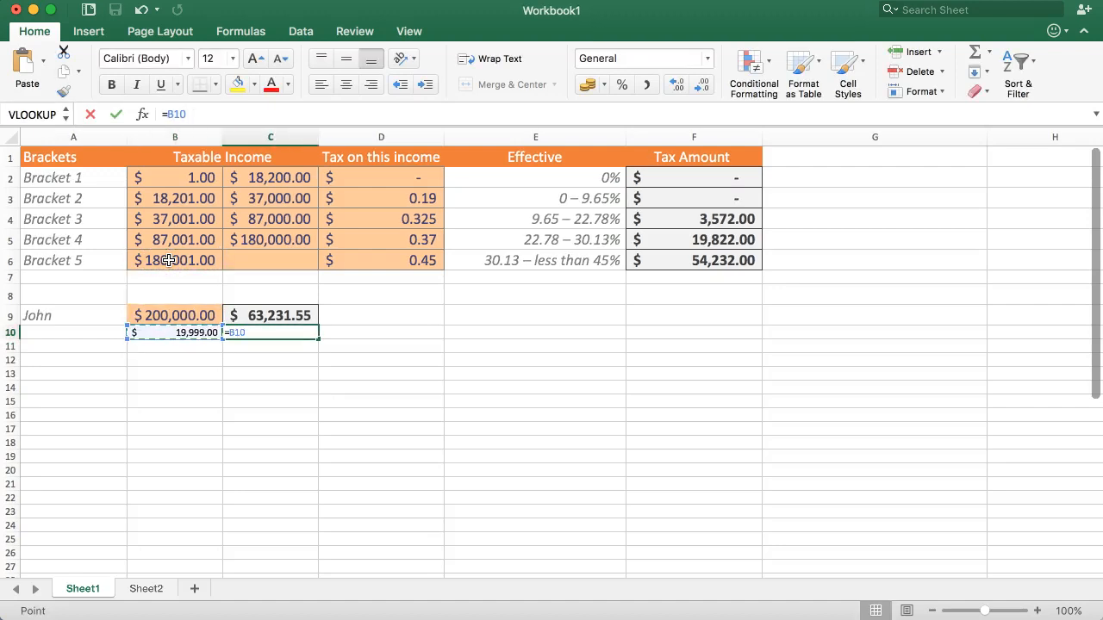
pyautogui.write('*')
pyautogui.press('Right')
pyautogui.click(385, 259)
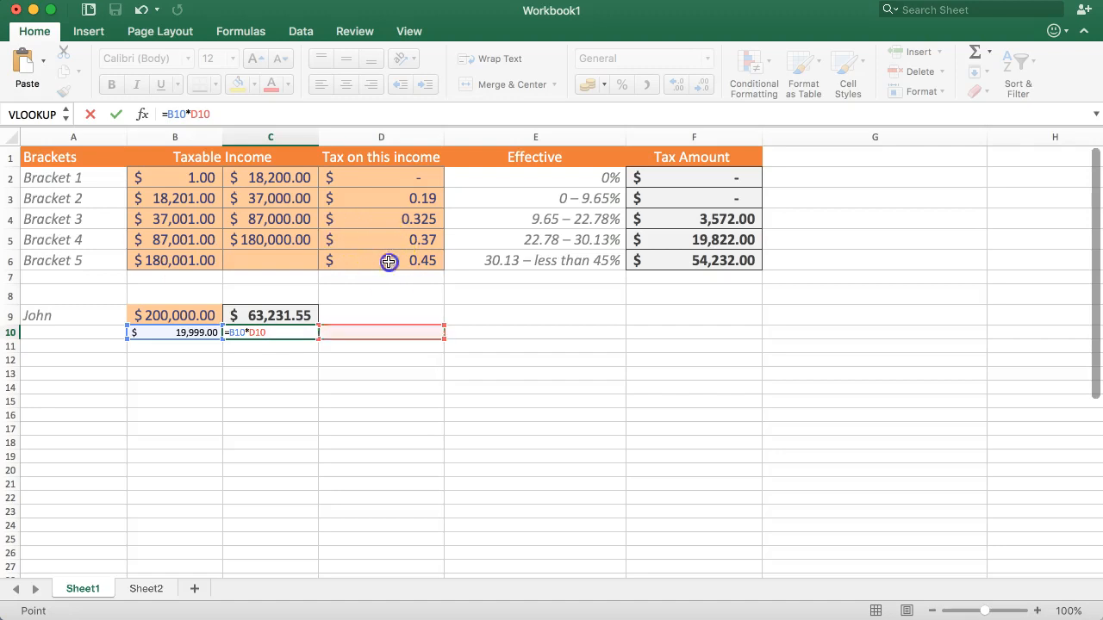
pyautogui.press('Return')
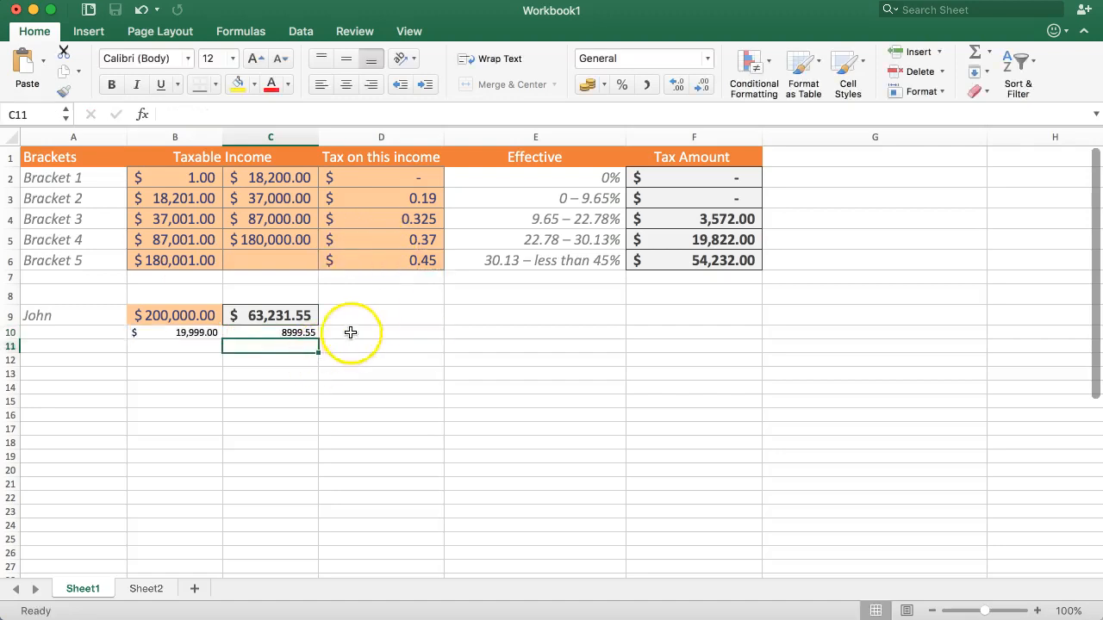
# Step: Add the Bracket 5 tax amount with the check formula =C10+F6 in D10, and compare the total with C9
pyautogui.click(355, 335)
pyautogui.write('=')
pyautogui.click(291, 333)
pyautogui.write('+')
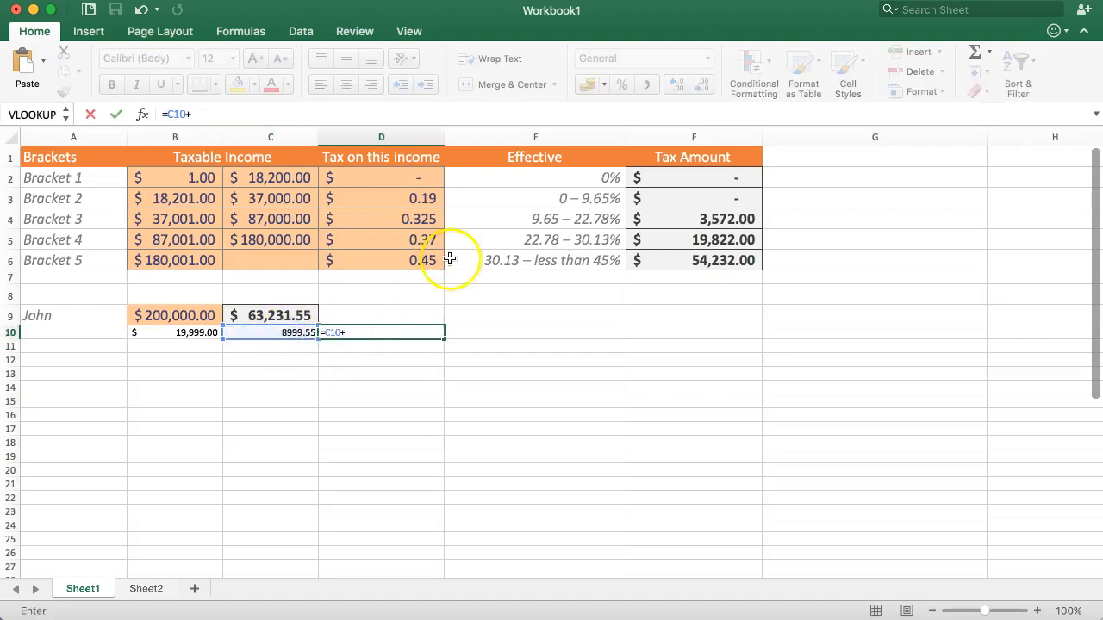
pyautogui.click(704, 262)
pyautogui.press('Return')
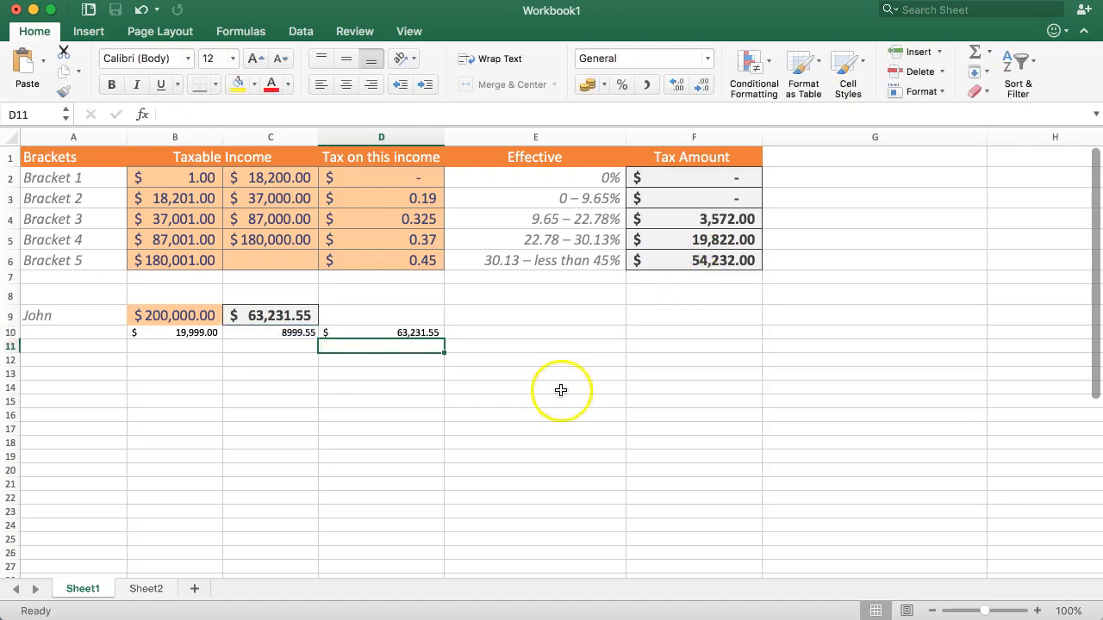
# Step: Clear the check calculations from A10:D10 and inspect the combined formula in C9
pyautogui.moveTo(106, 336); pyautogui.dragTo(397, 335)
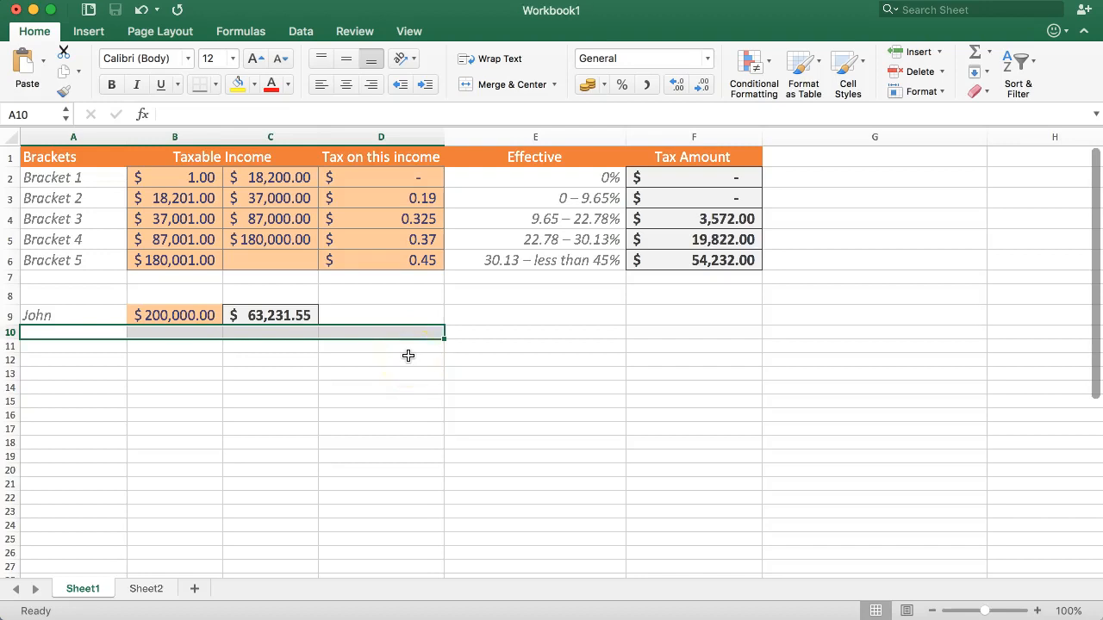
pyautogui.click(276, 315)
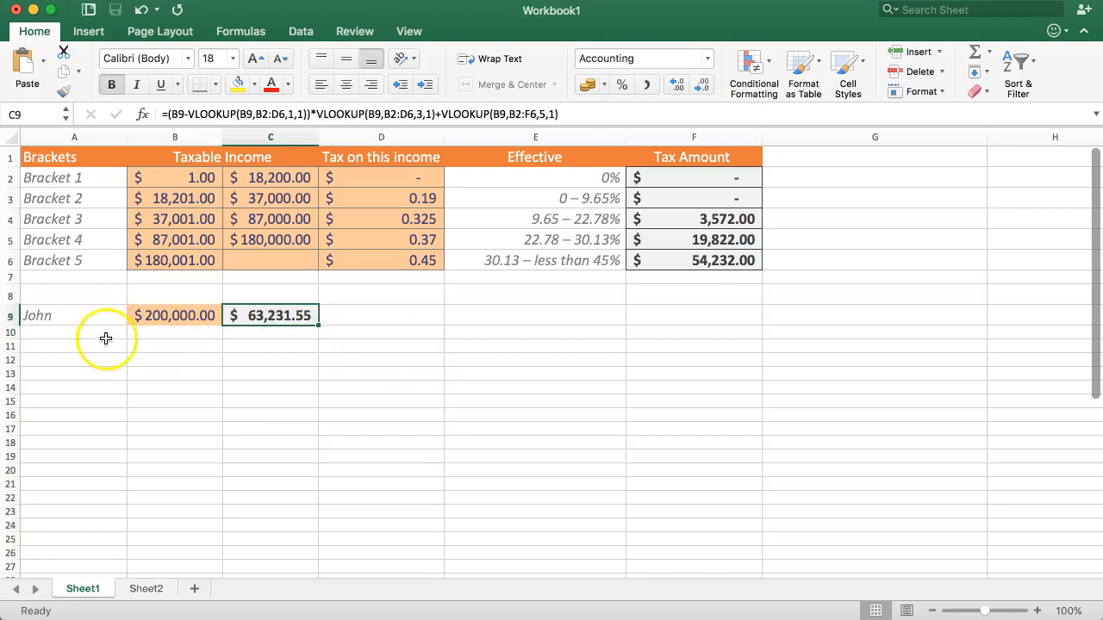
pyautogui.click(70, 344)
# Step: Enter a second person's first name in A10 and correct its spelling by adding the missing final letter
pyautogui.click(70, 332)
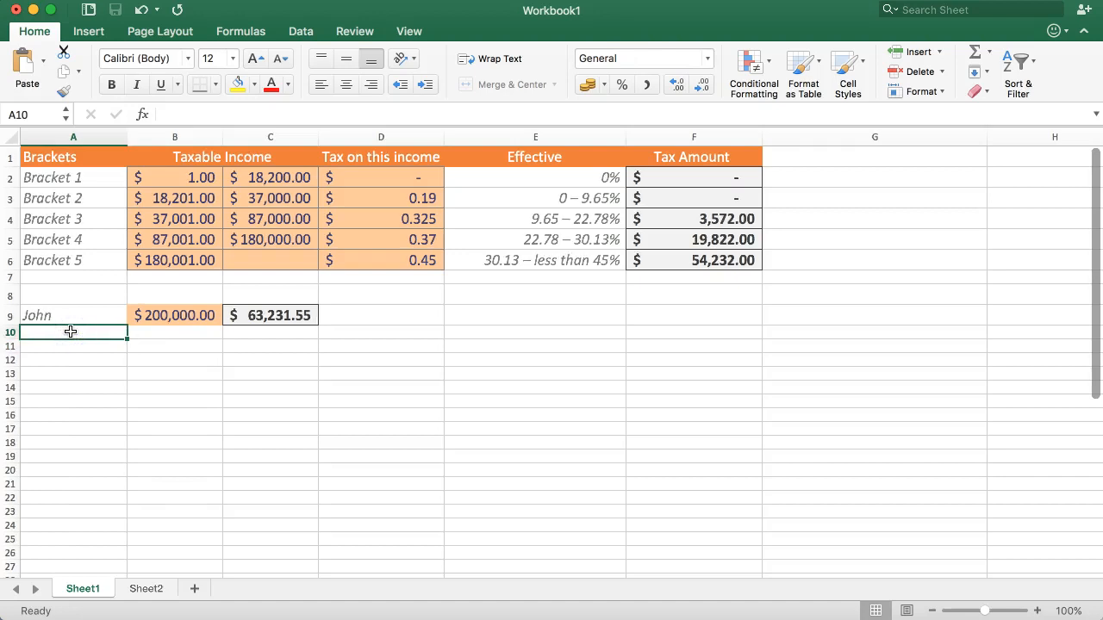
pyautogui.write('Jame')
pyautogui.press('Return')
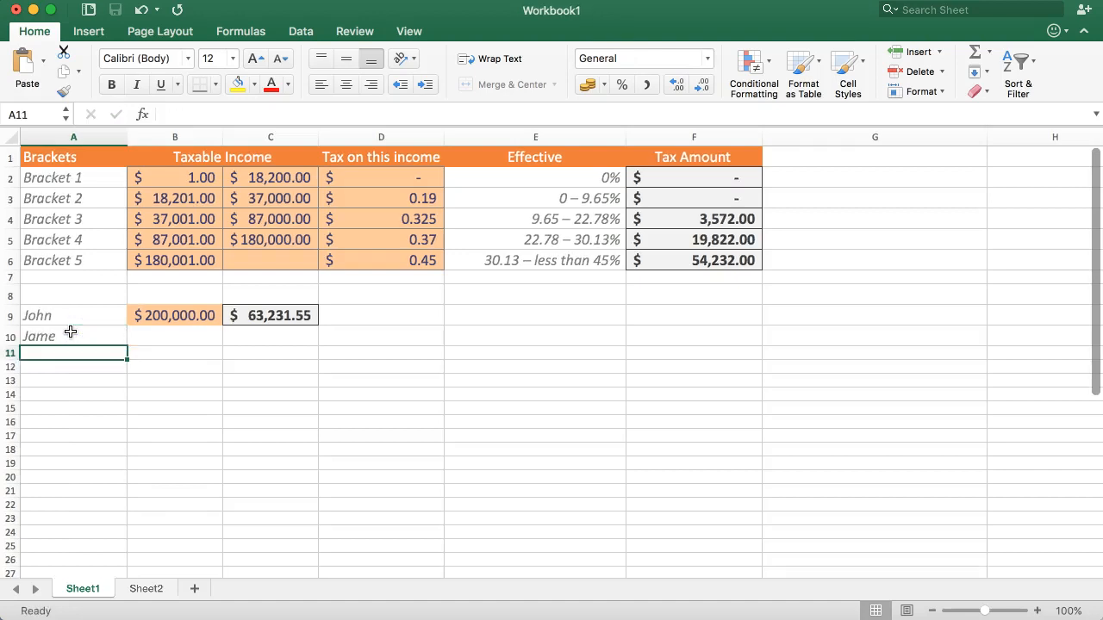
pyautogui.click(71, 331)
pyautogui.click(228, 115)
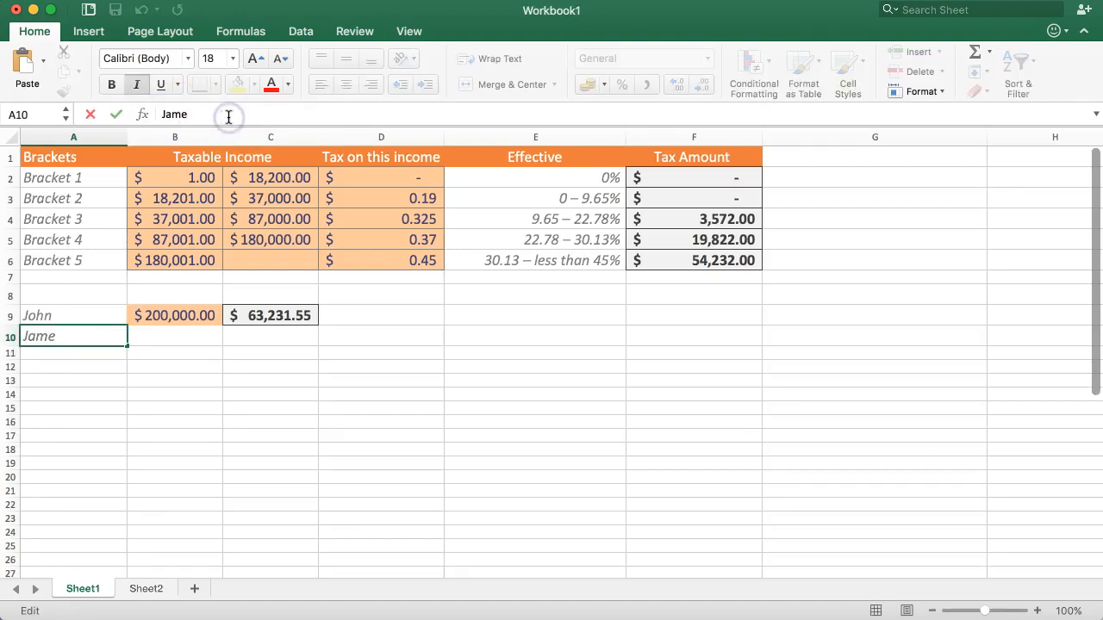
pyautogui.write('s')
pyautogui.press('Return')
# Step: Confirm the name in A10 and fill the tax formula from C9 down to C10
pyautogui.press('Up')
pyautogui.press('Right')
pyautogui.press('Right')
pyautogui.click(289, 316)
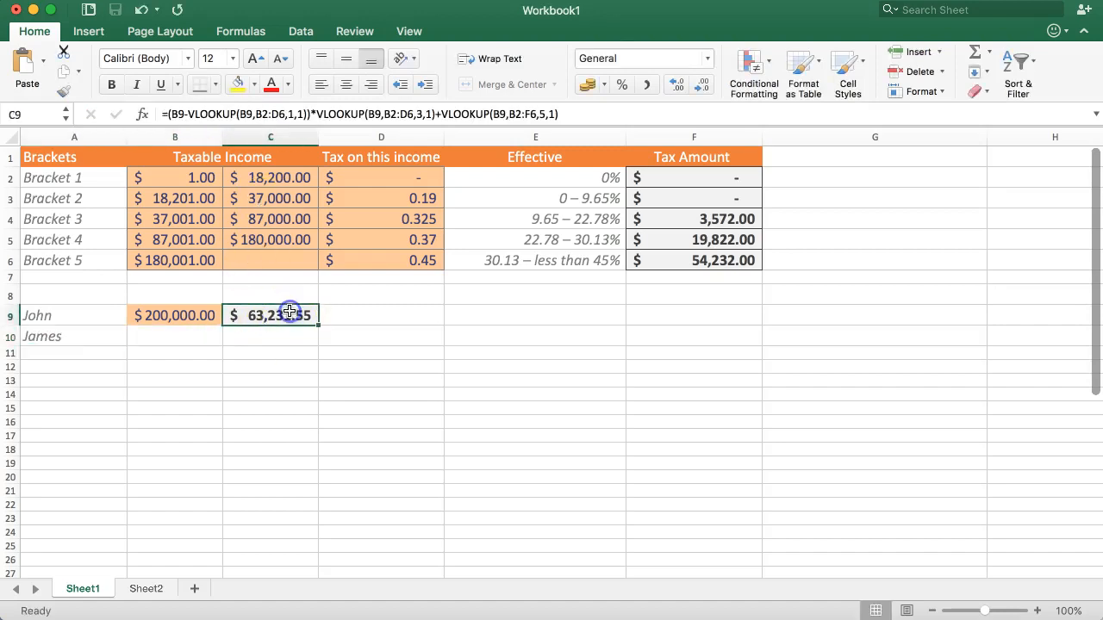
pyautogui.moveTo(319, 326); pyautogui.dragTo(318, 344)
# Step: Enter a taxable income of 50000 for the second person in B10
pyautogui.click(272, 344)
pyautogui.click(196, 338)
pyautogui.click(160, 337)
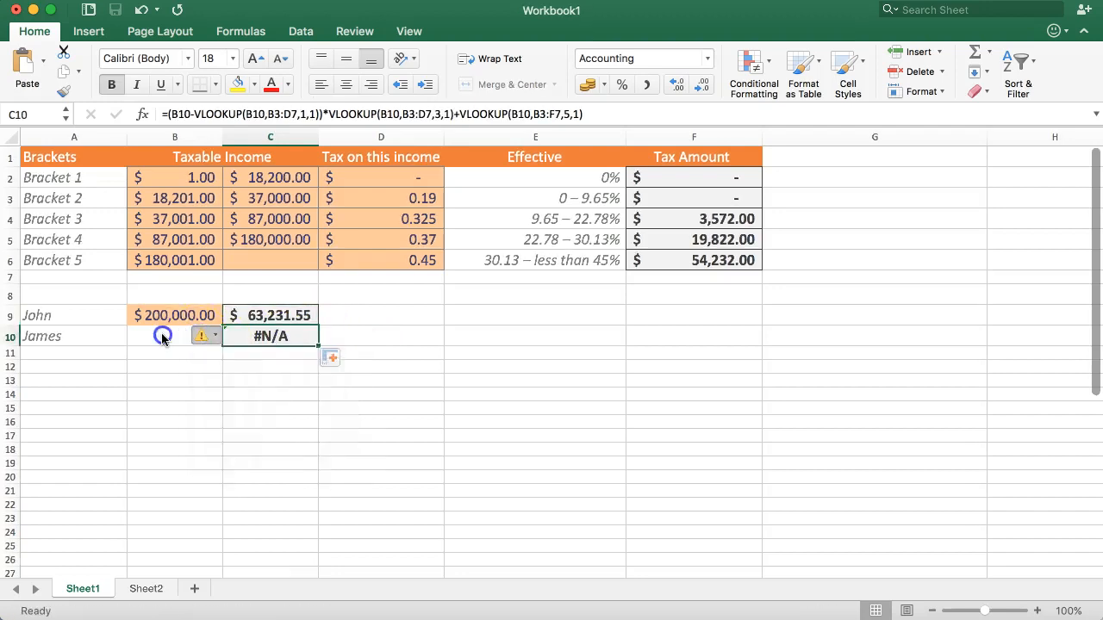
pyautogui.click(276, 295)
pyautogui.click(267, 316)
pyautogui.click(183, 315)
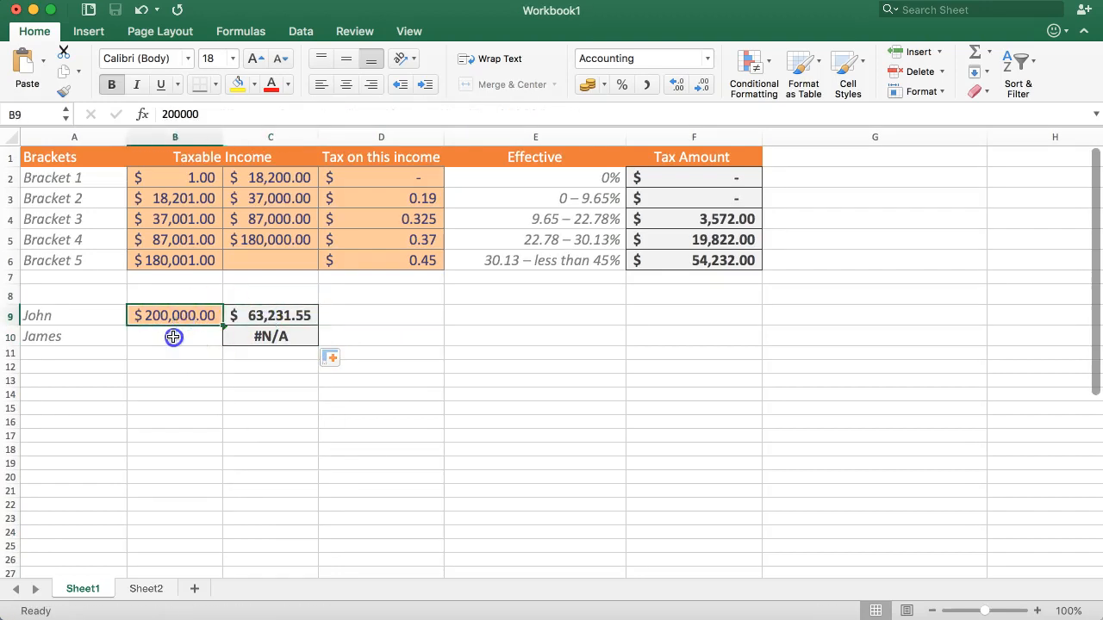
pyautogui.click(172, 337)
pyautogui.write('50000')
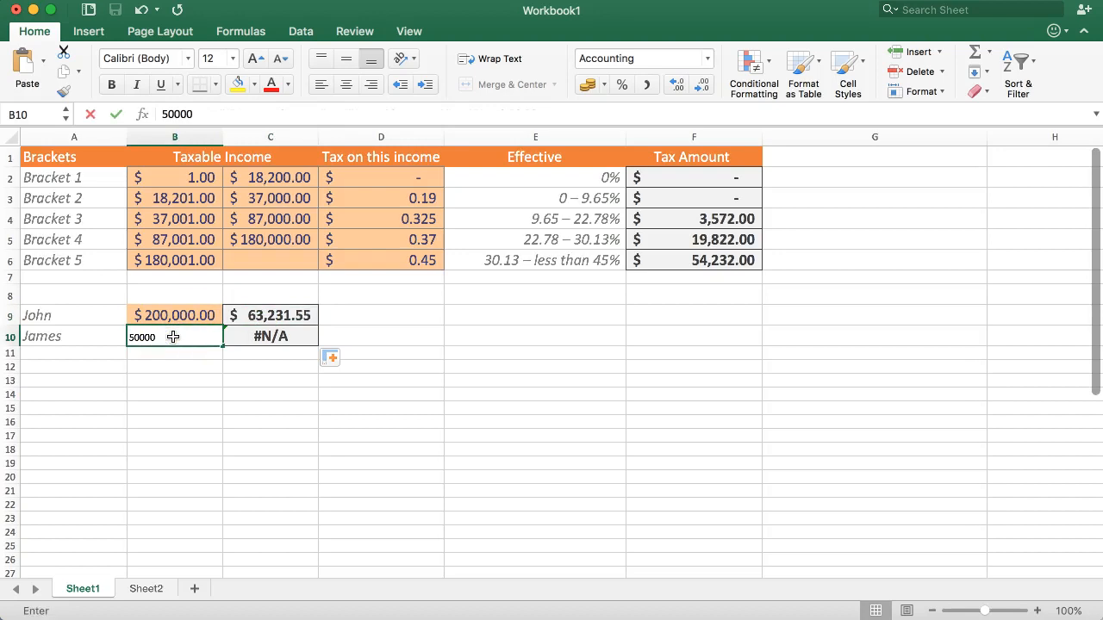
pyautogui.press('Return')
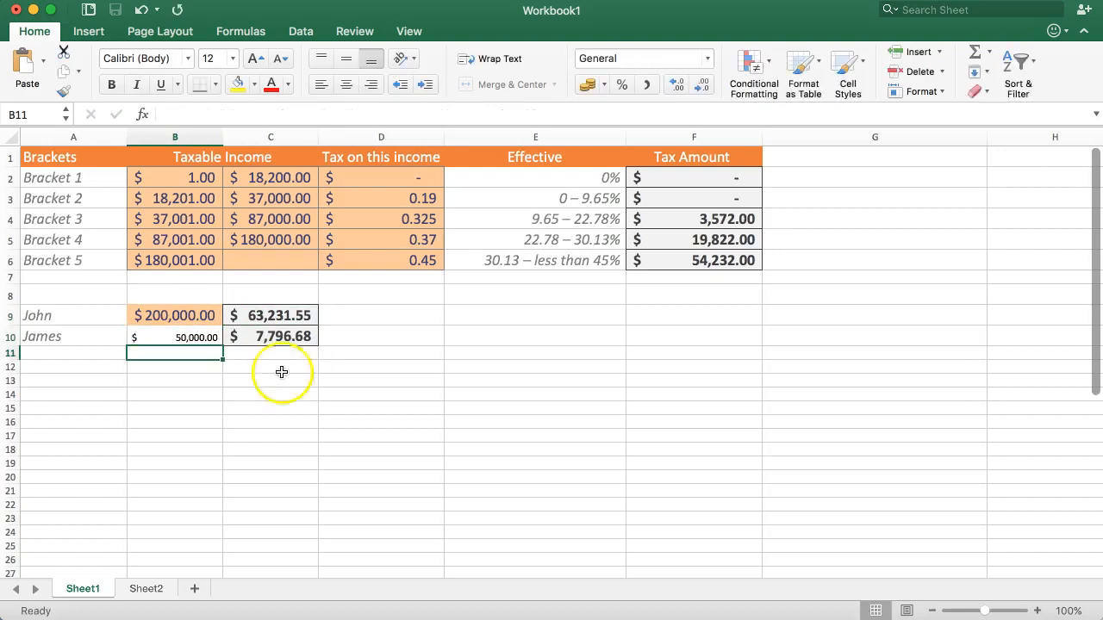
# Step: Compare the formulas in C10 and C9, and make the first VLOOKUP's table range in C9 absolute as $B$2:$D$6
pyautogui.click(280, 337)
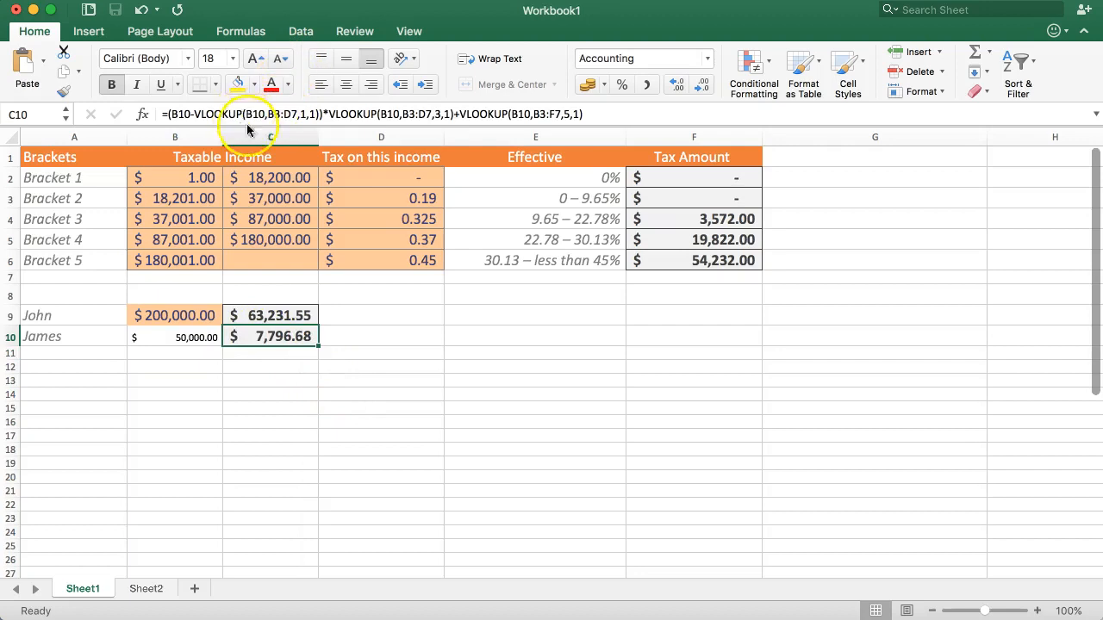
pyautogui.doubleClick(256, 315)
pyautogui.click(242, 116)
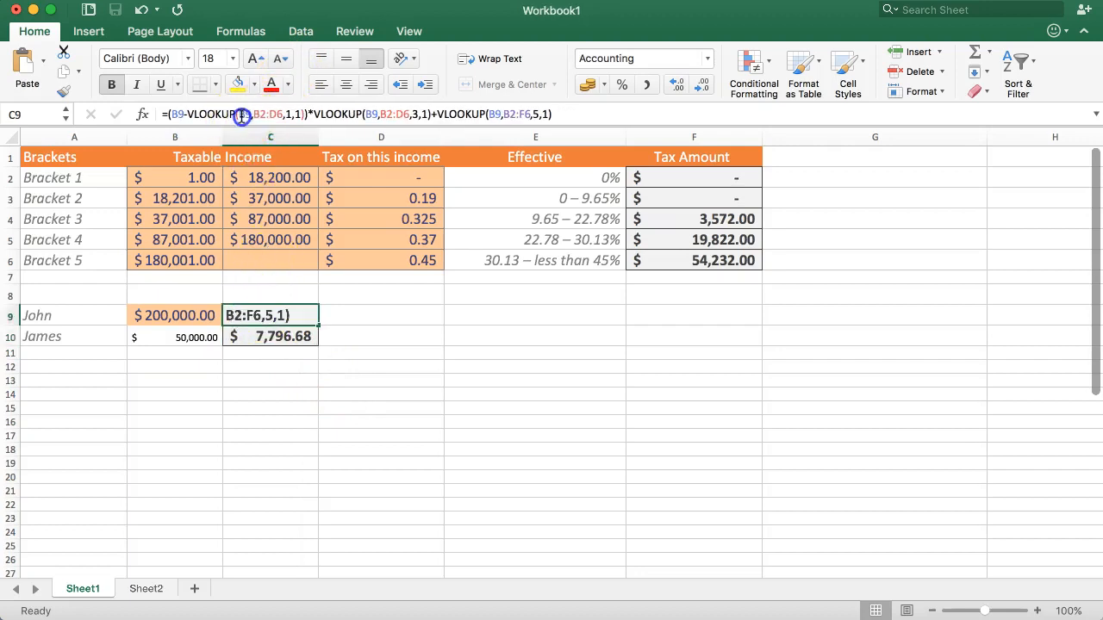
pyautogui.click(326, 185)
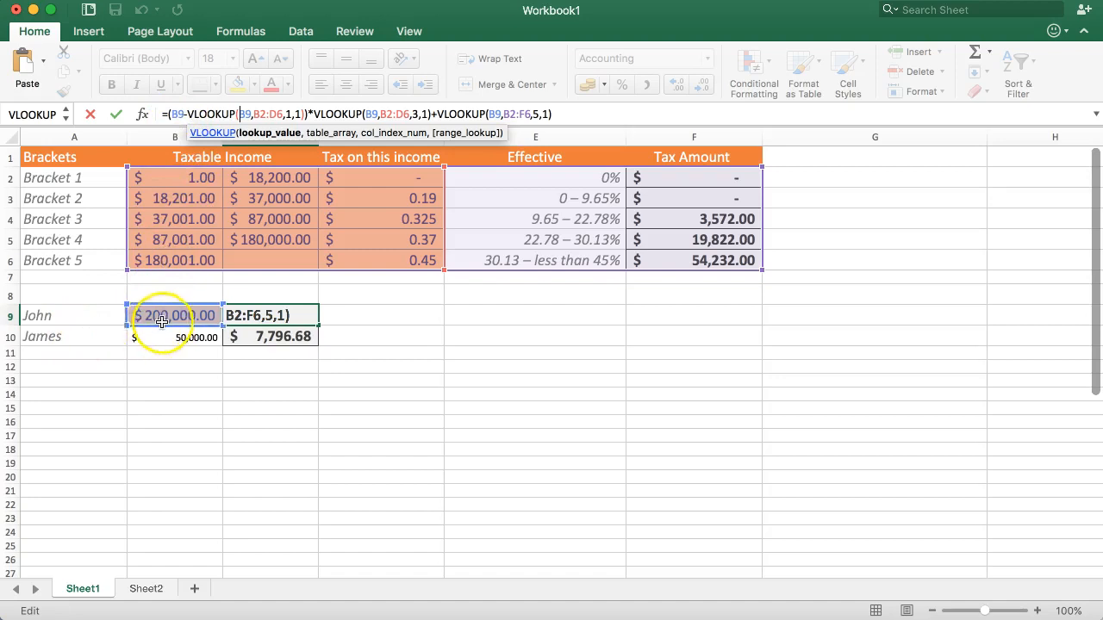
pyautogui.click(260, 113)
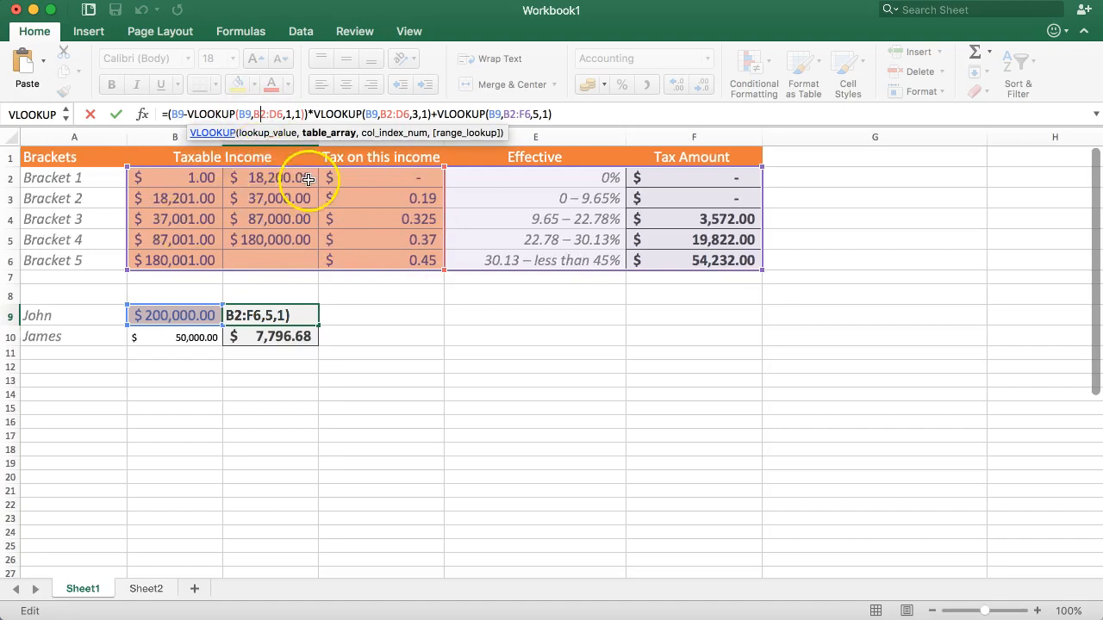
pyautogui.press('F4')
pyautogui.click(288, 113)
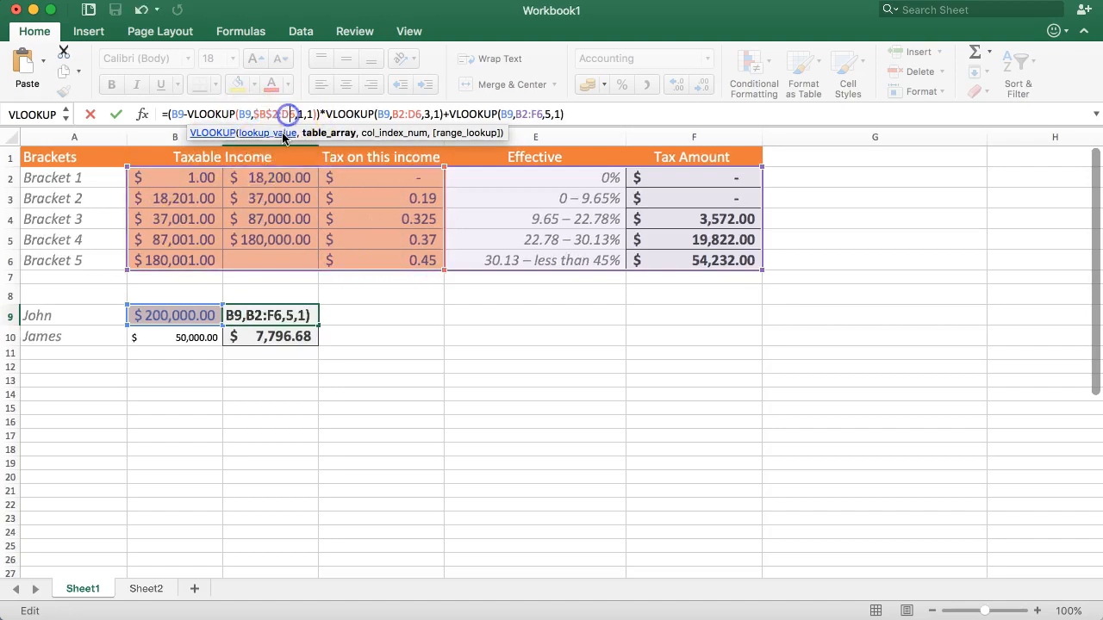
pyautogui.press('F4')
# Step: Make the second VLOOKUP's table range in the C9 formula absolute as $B$2:$D$6
pyautogui.click(406, 113)
pyautogui.press('F4')
pyautogui.click(436, 114)
pyautogui.press('F4')
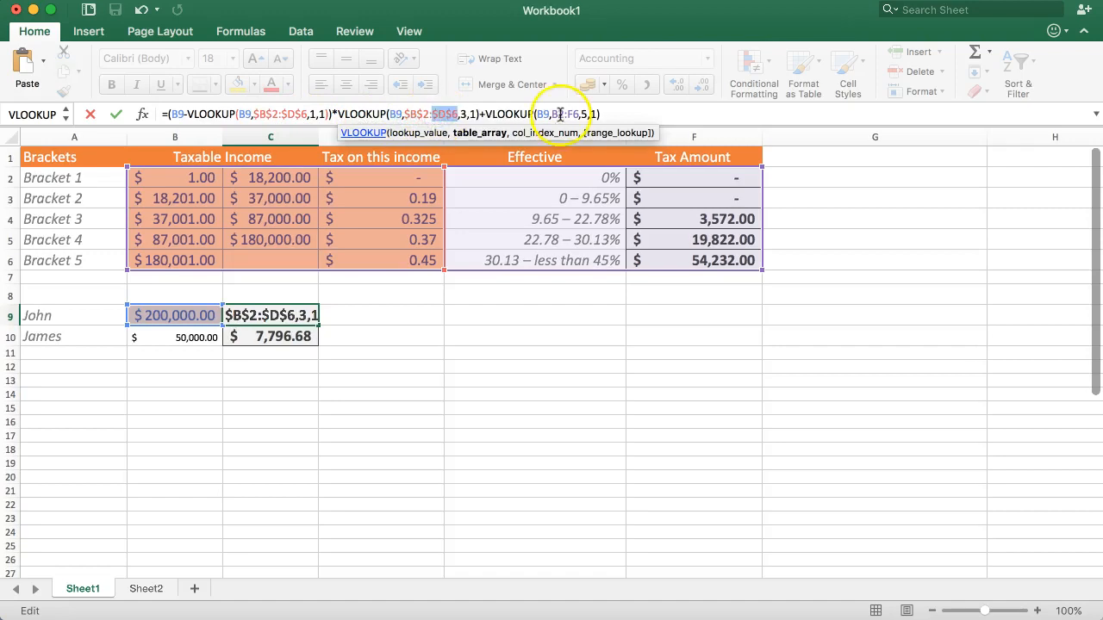
# Step: Make the third VLOOKUP's table range absolute as $B$2:$F$6 and commit the C9 formula
pyautogui.click(558, 114)
pyautogui.press('F4')
pyautogui.click(589, 113)
pyautogui.press('F4')
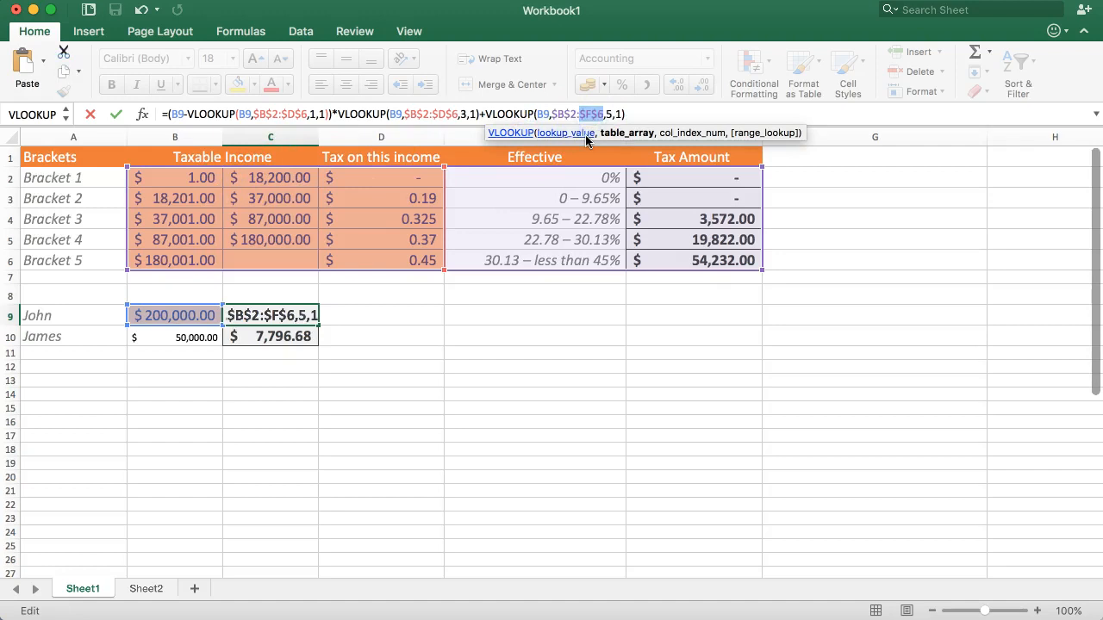
pyautogui.press('Return')
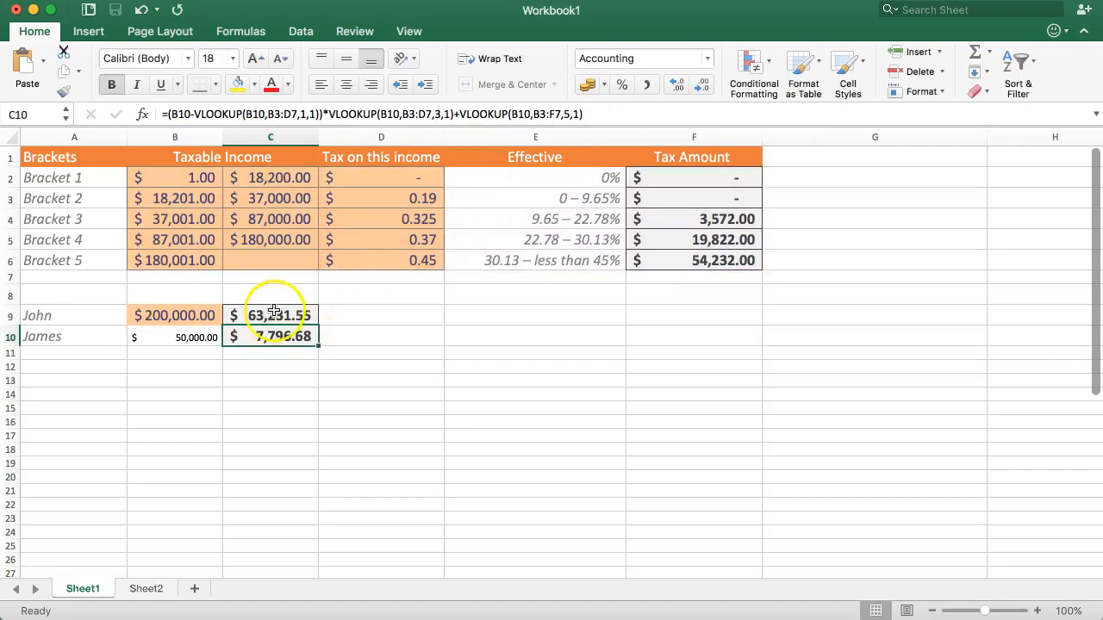
# Step: Fill the C9 formula with its absolute table ranges down to C10
pyautogui.click(301, 319)
pyautogui.moveTo(320, 325); pyautogui.dragTo(304, 339)
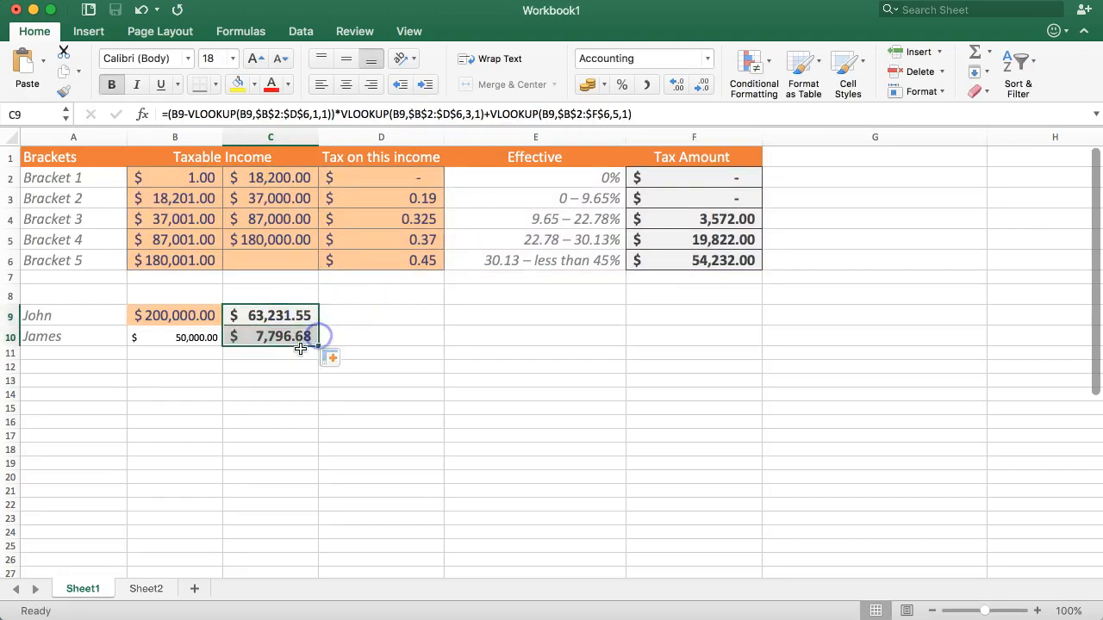
pyautogui.click(245, 363)
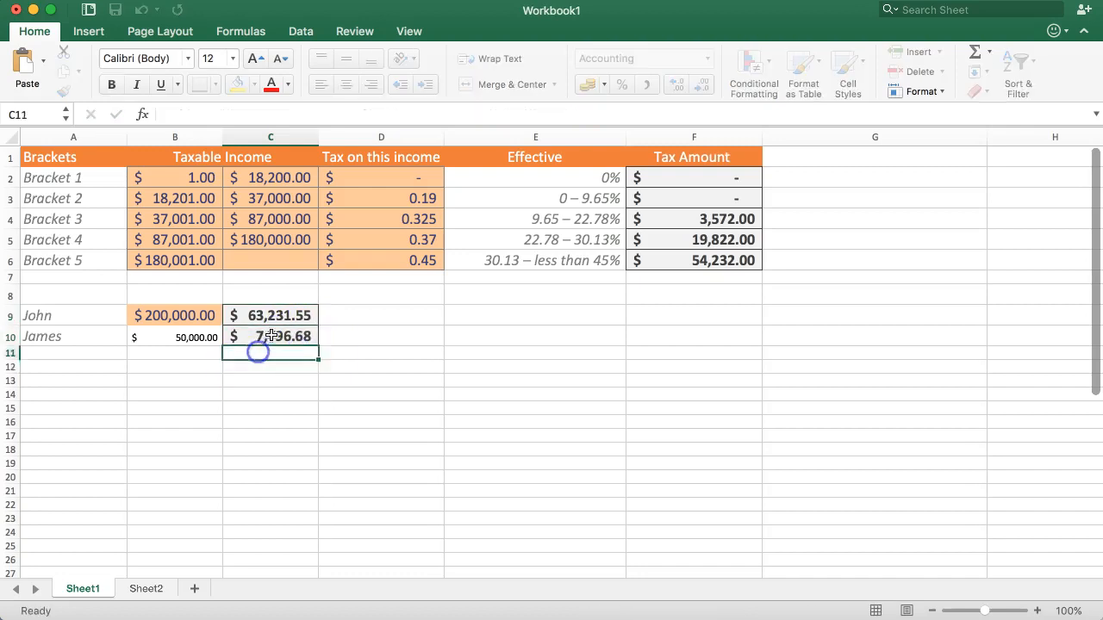
# Step: Copy the cell formatting of B9 onto the second person's income in B10
pyautogui.click(205, 337)
pyautogui.click(204, 315)
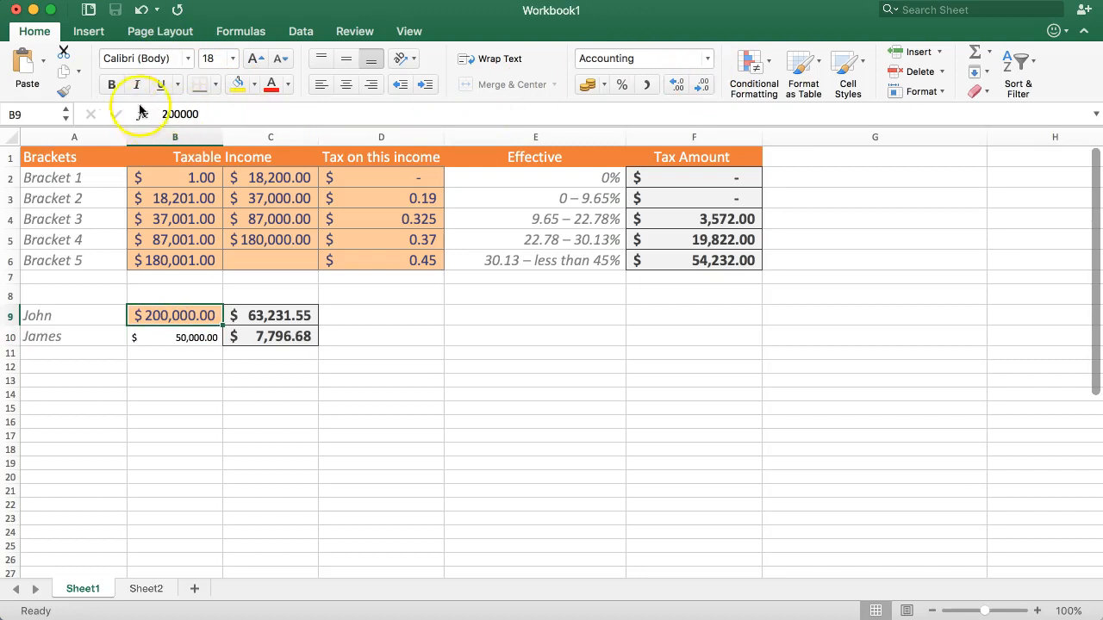
pyautogui.click(65, 93)
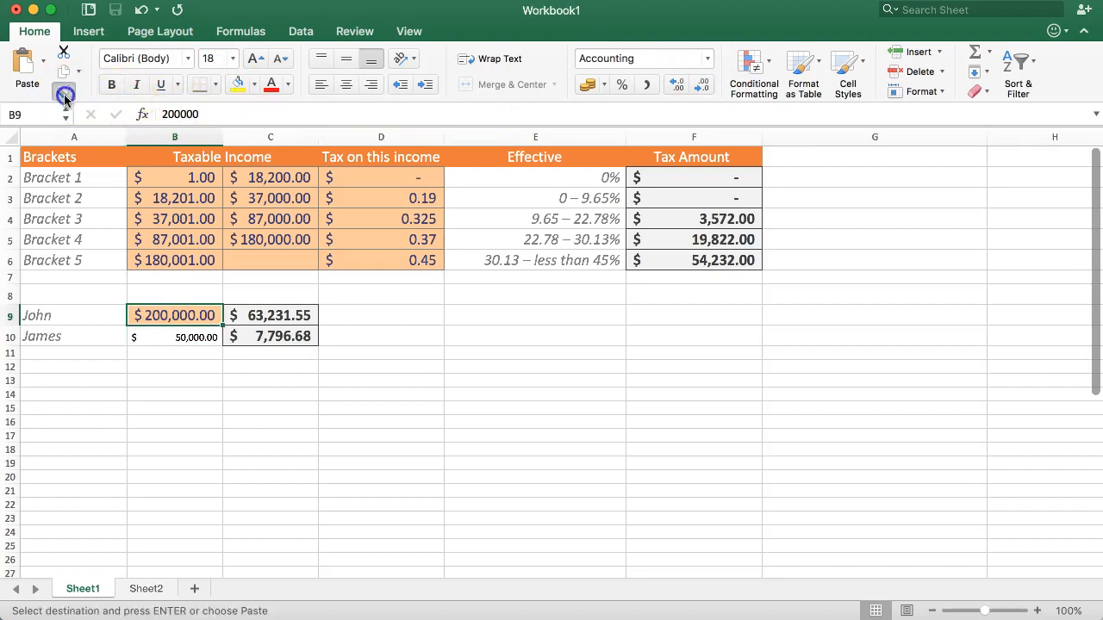
pyautogui.click(178, 338)
pyautogui.press('Return')
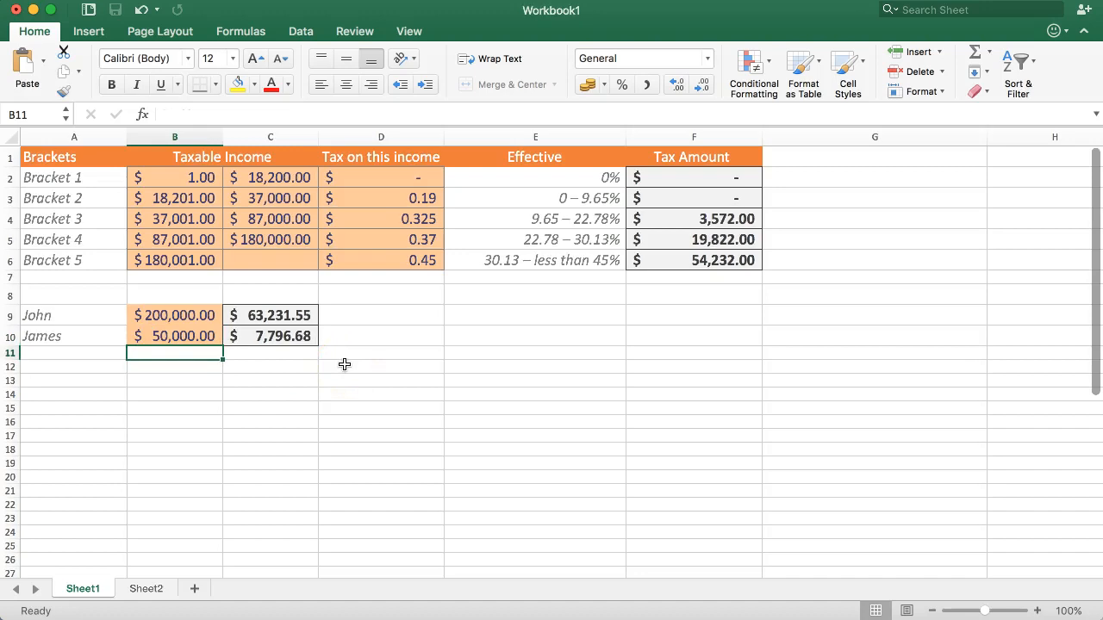
# Step: Enter the check formula =B10-B4 in D10 to get the income above the Bracket 3 threshold
pyautogui.click(358, 335)
pyautogui.write('=')
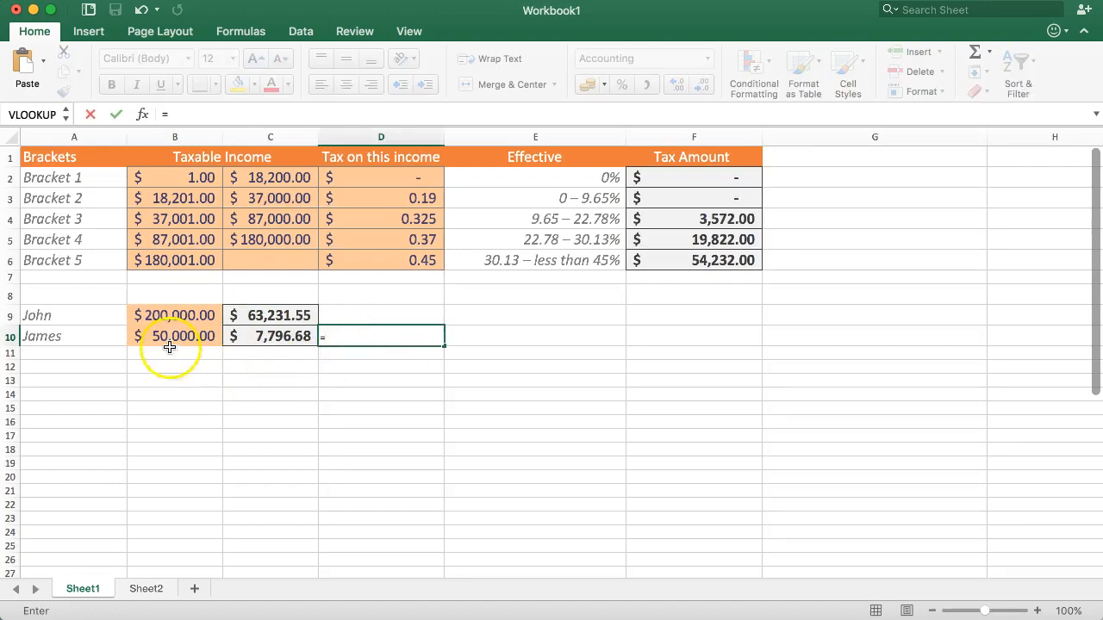
pyautogui.click(171, 338)
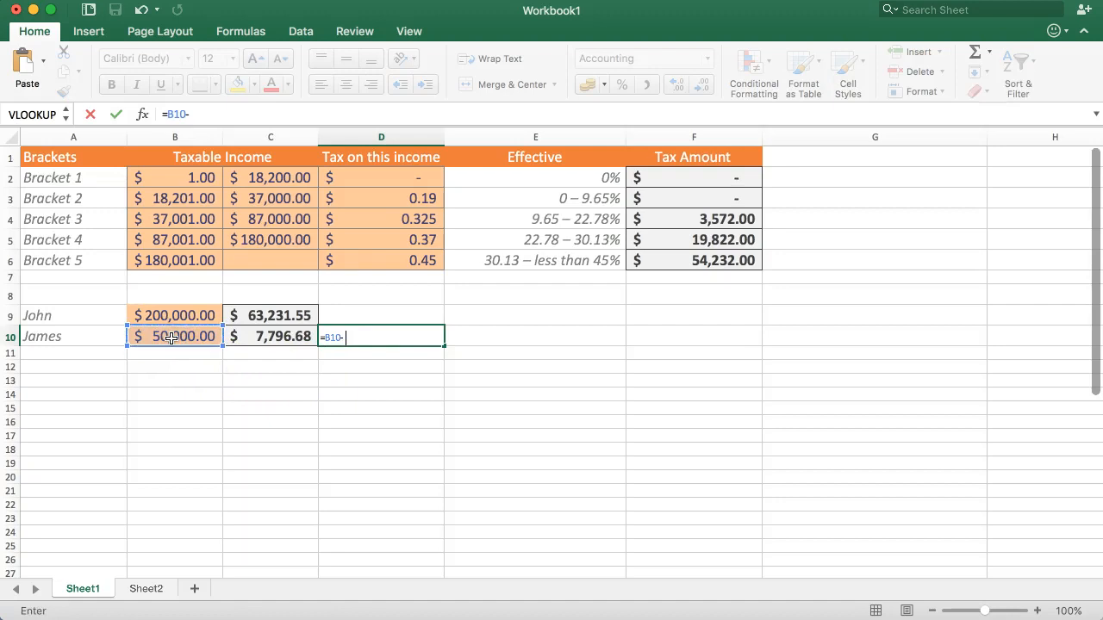
pyautogui.click(175, 218)
pyautogui.press('Tab')
# Step: Enter the check formula =D10*D4 in E10 to apply the Bracket 3 tax rate to the difference
pyautogui.write('=')
pyautogui.press('Left')
pyautogui.write('*')
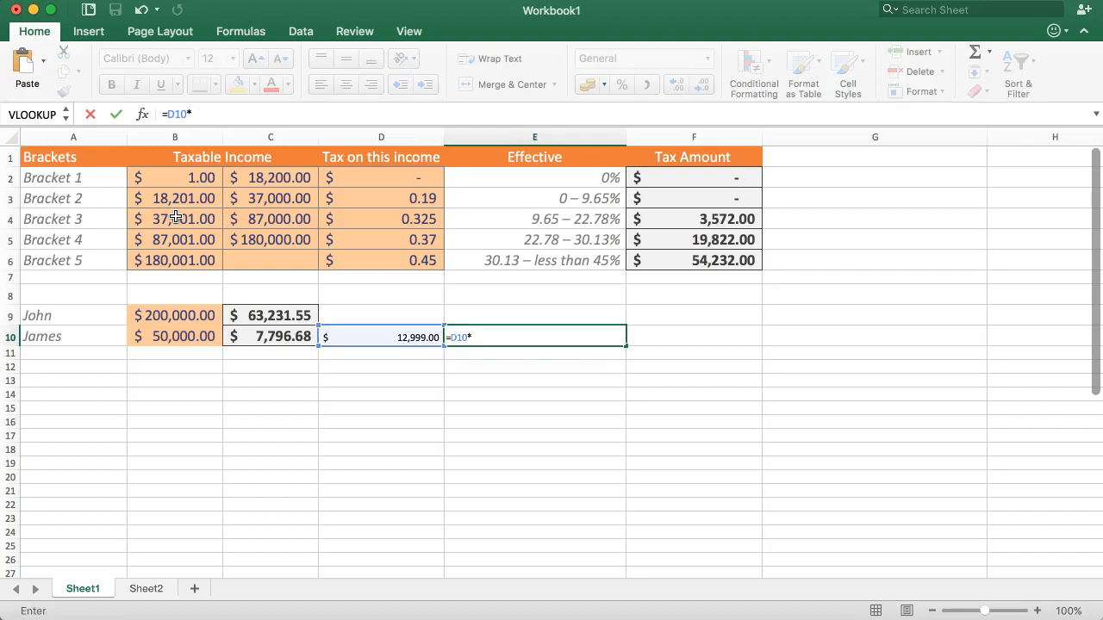
pyautogui.click(379, 220)
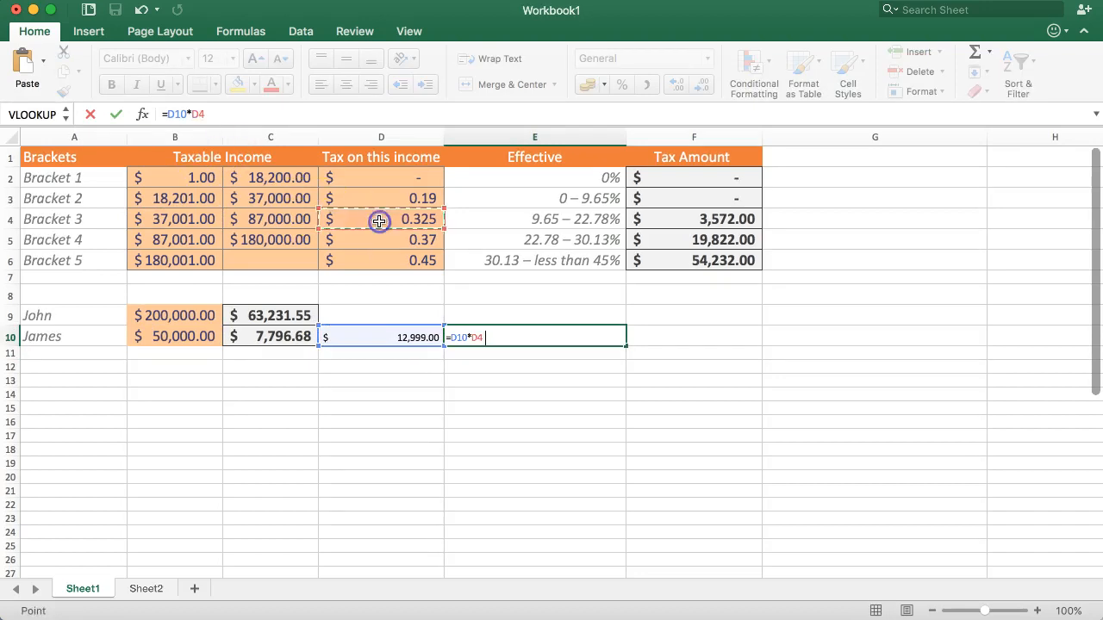
pyautogui.press('Return')
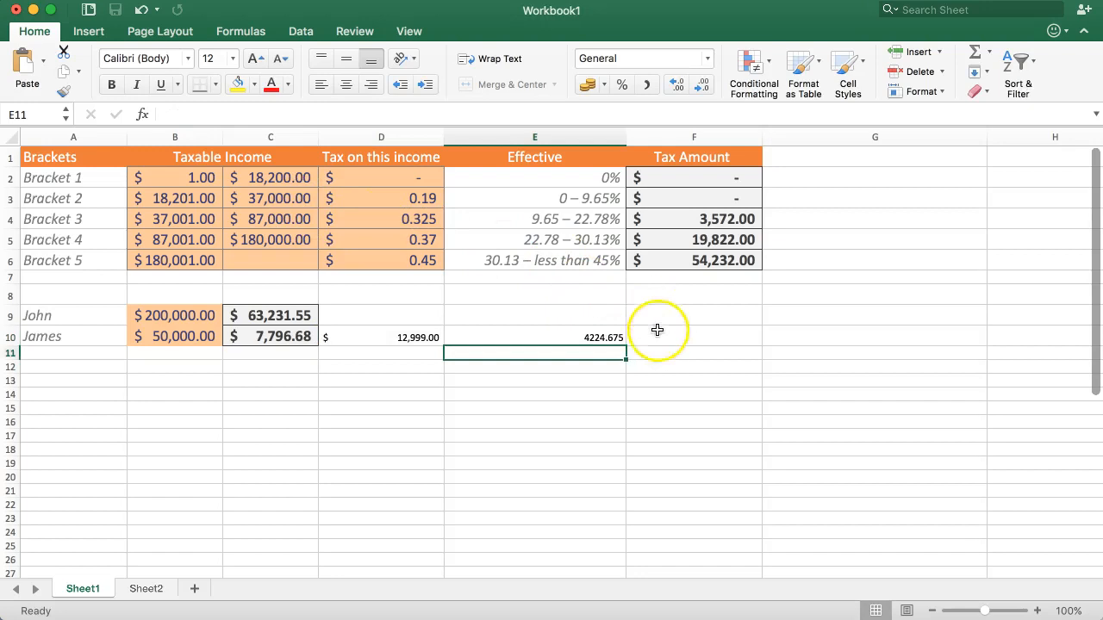
# Step: Add the Bracket 3 tax amount with the check formula =E10+F4 in F10
pyautogui.click(660, 336)
pyautogui.write('=')
pyautogui.click(571, 338)
pyautogui.write('+')
pyautogui.click(685, 219)
pyautogui.press('Return')
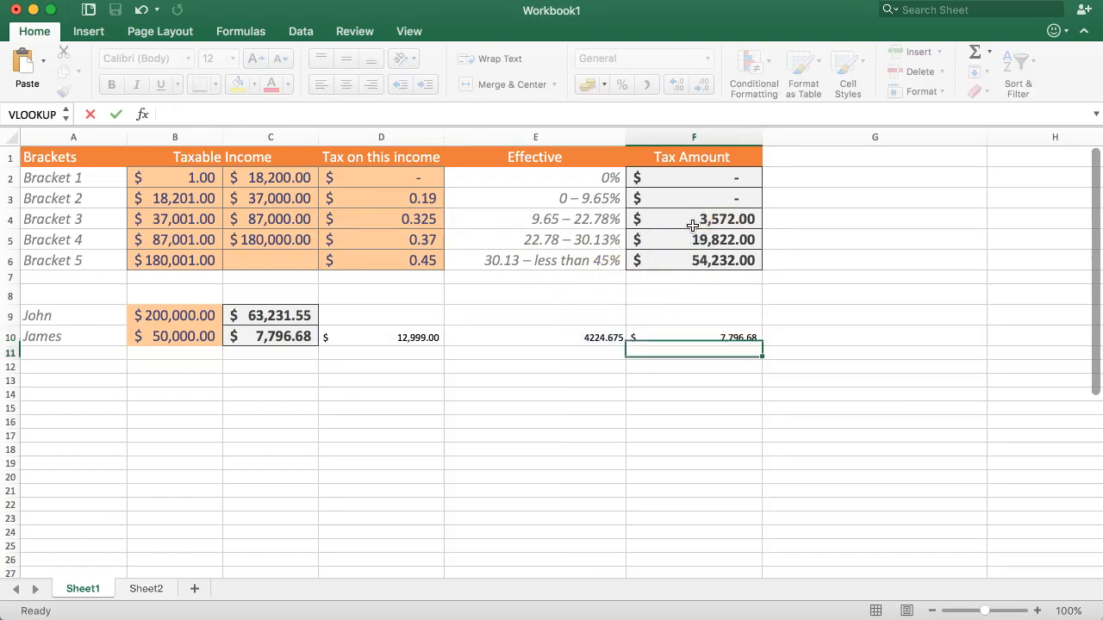
# Step: Clear the check calculations from D10:F11
pyautogui.click(693, 336)
pyautogui.moveTo(401, 337); pyautogui.dragTo(718, 345)
pyautogui.press('Delete')
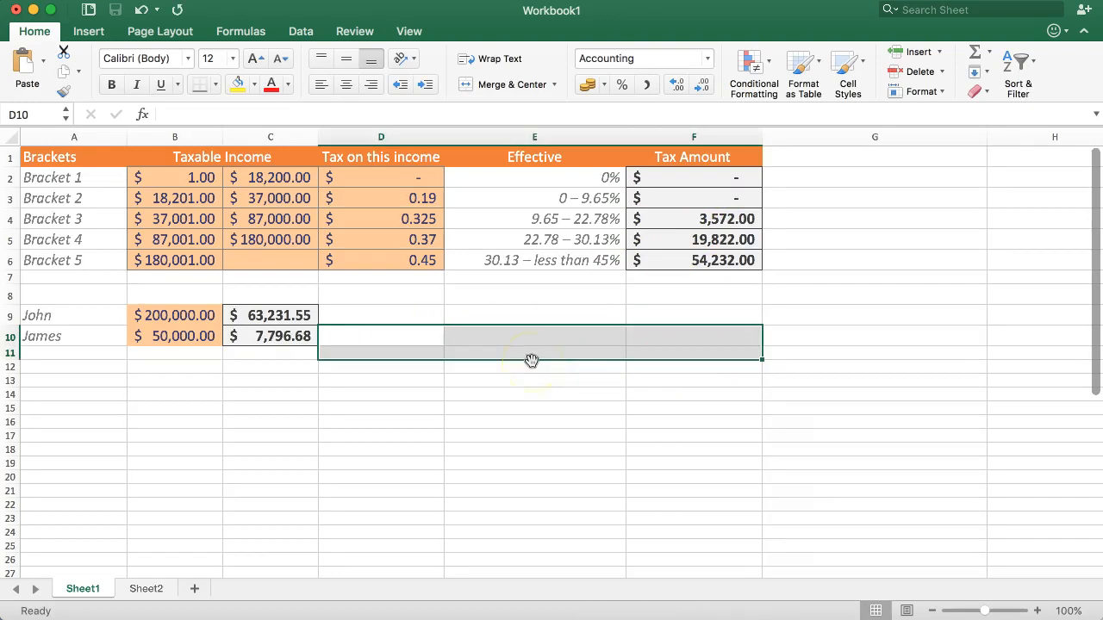